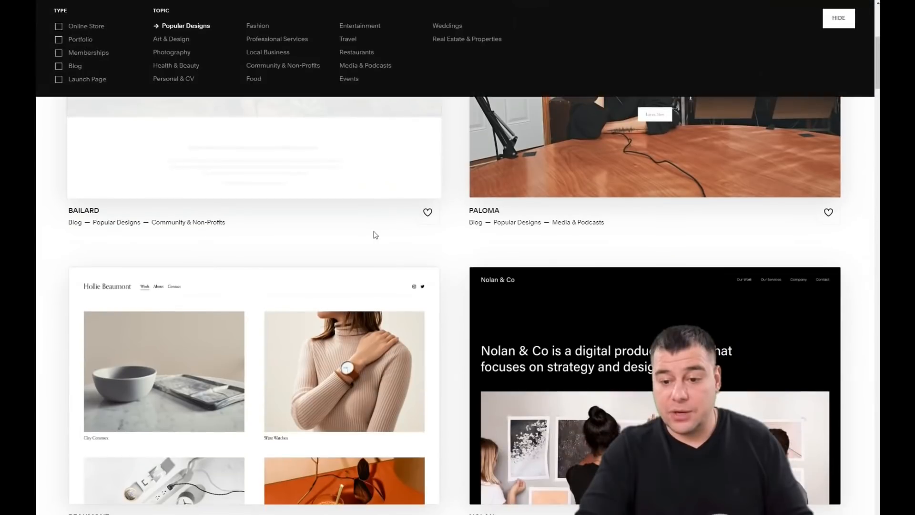
Step: Look through the Popular Designs website templates to the end of the list and return to the type and topic filters
scroll(375, 235, "down", 4)
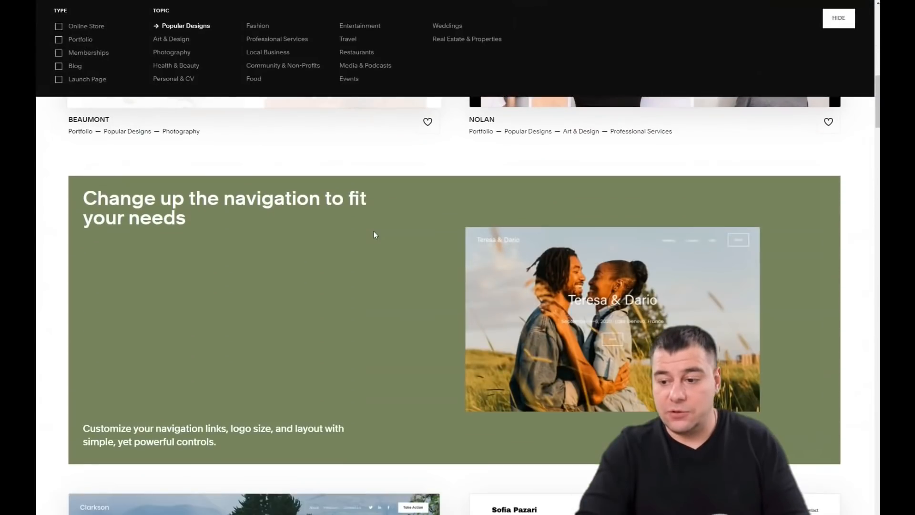
scroll(375, 235, "down", 10)
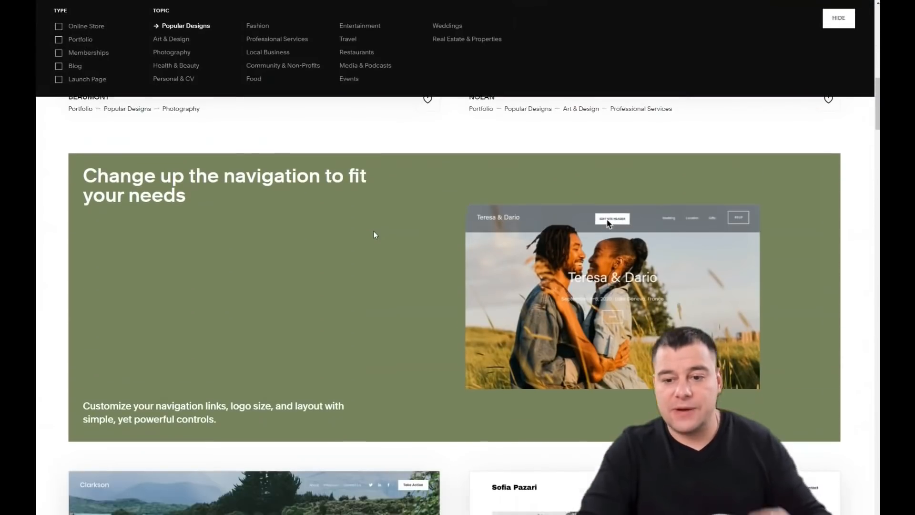
scroll(375, 234, "down", 3)
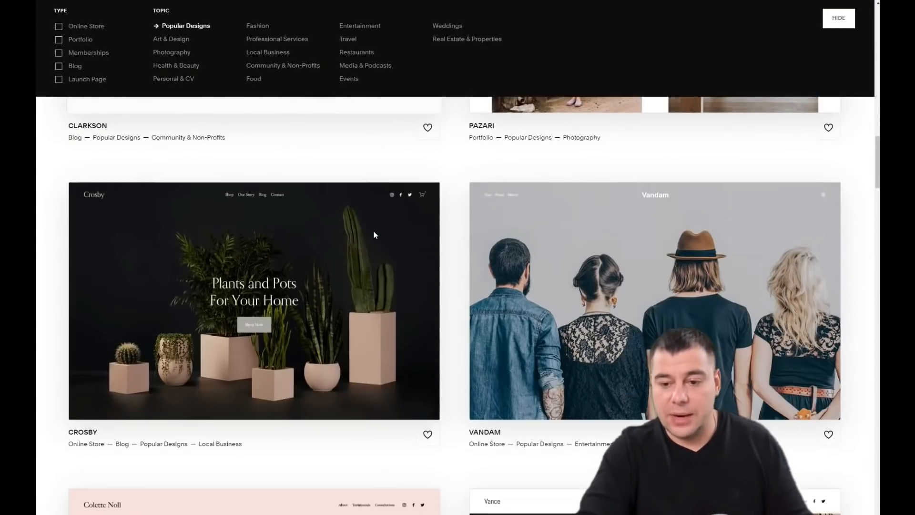
scroll(415, 276, "down", 1)
scroll(416, 274, "down", 6)
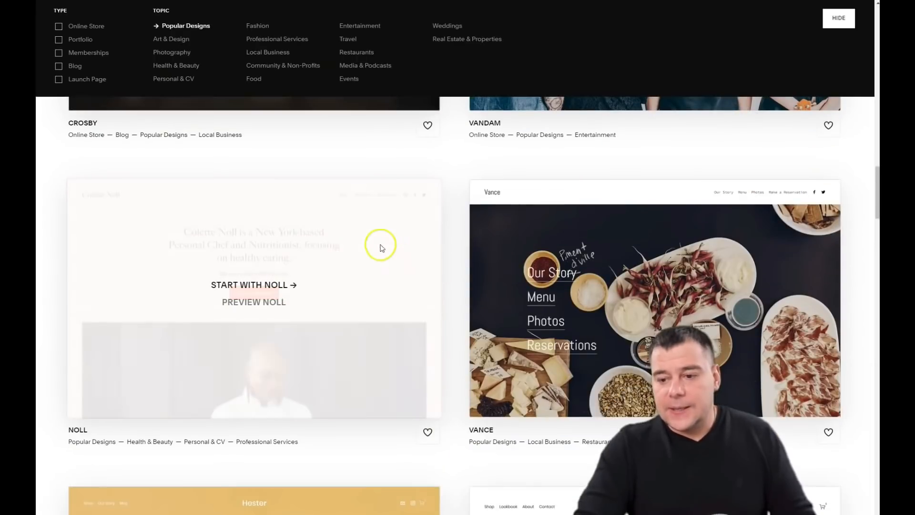
scroll(374, 266, "down", 7)
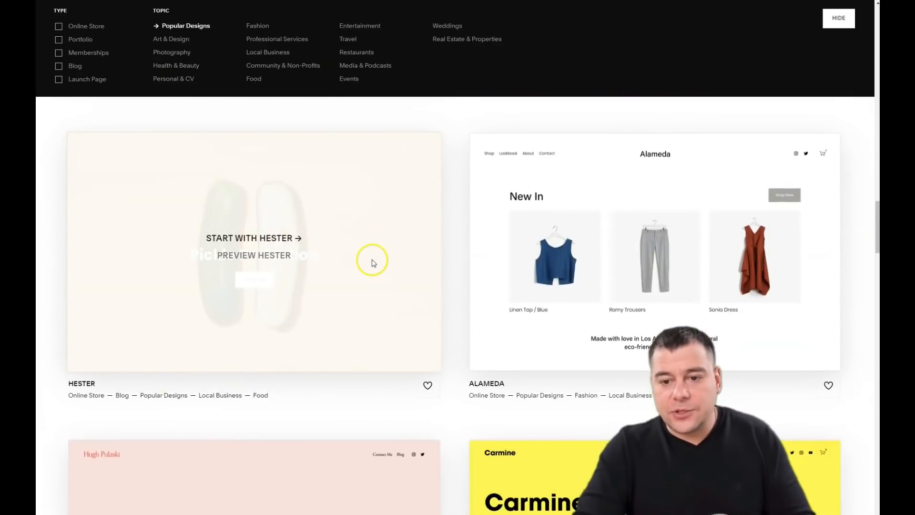
scroll(407, 260, "down", 6)
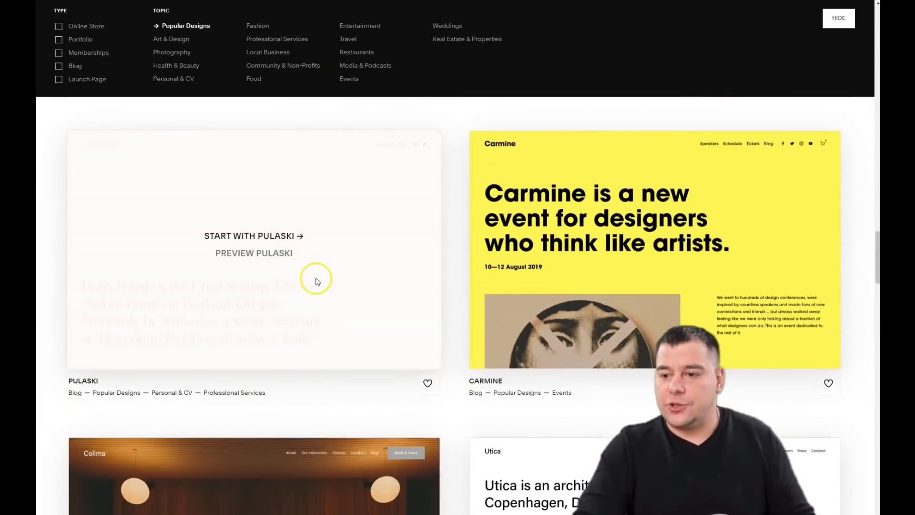
scroll(320, 273, "down", 4)
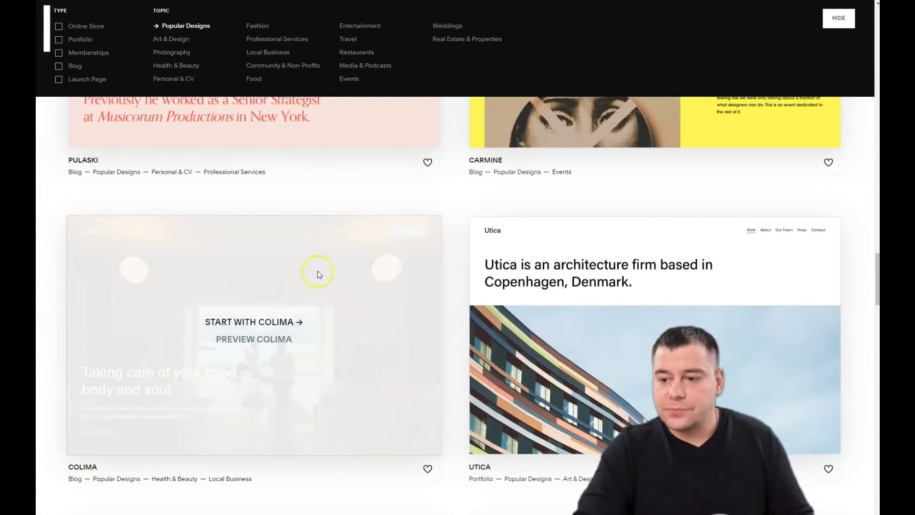
scroll(299, 279, "down", 7)
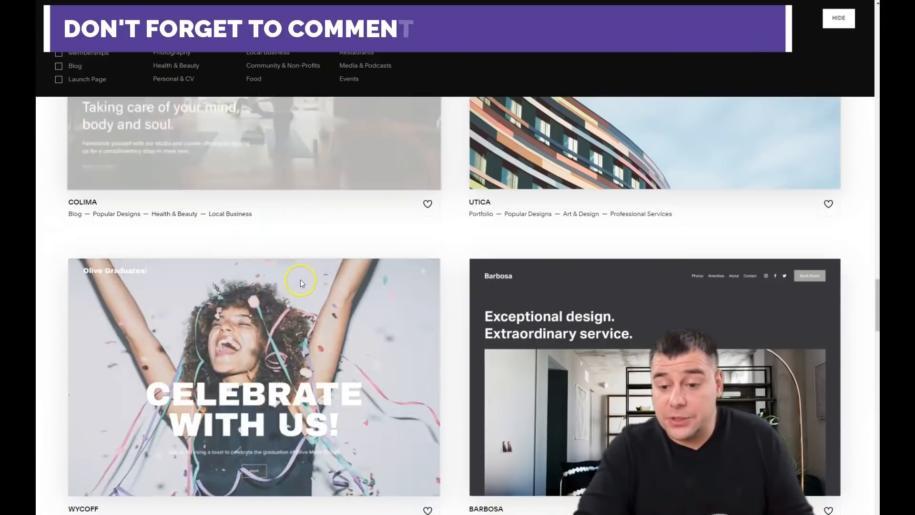
scroll(307, 280, "down", 7)
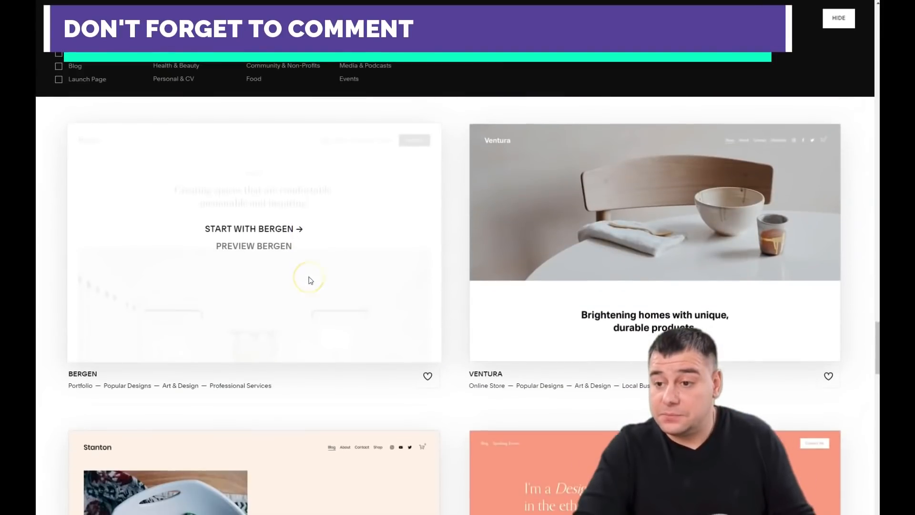
scroll(311, 279, "up", 2)
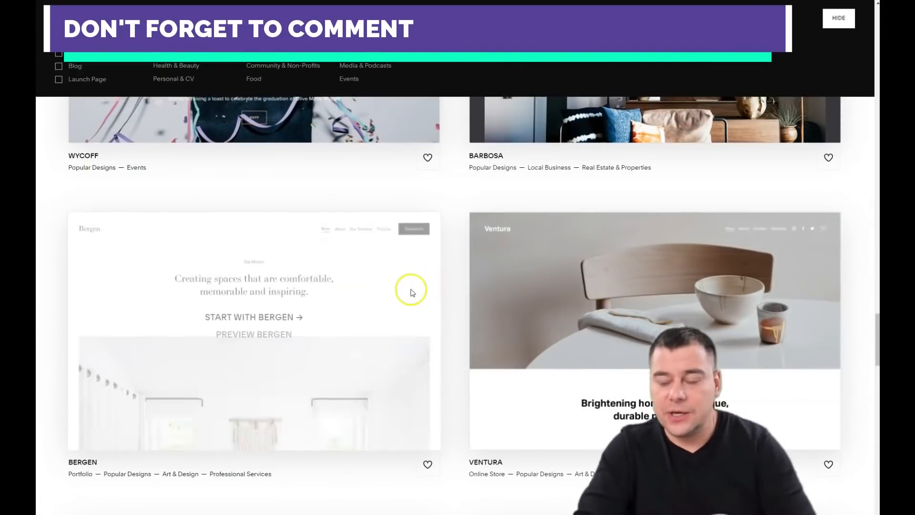
scroll(405, 288, "down", 4)
scroll(374, 274, "down", 8)
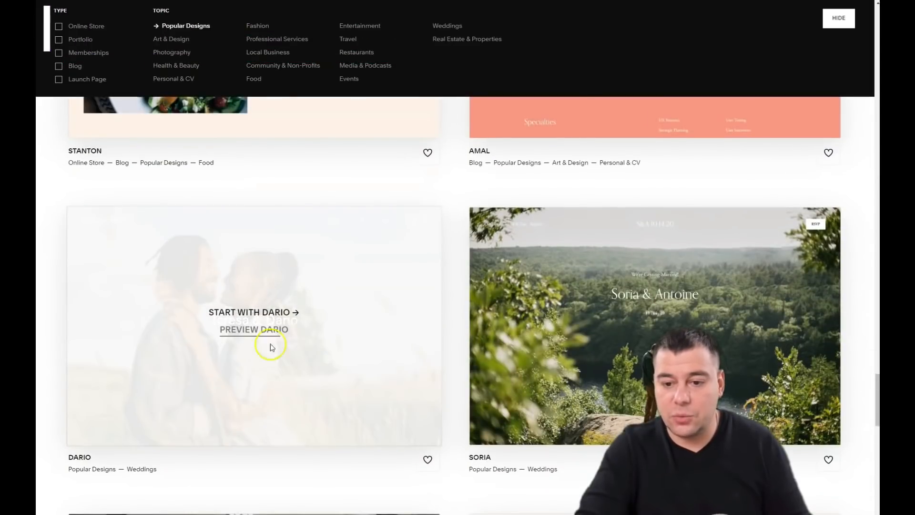
scroll(292, 319, "down", 3)
scroll(362, 214, "down", 5)
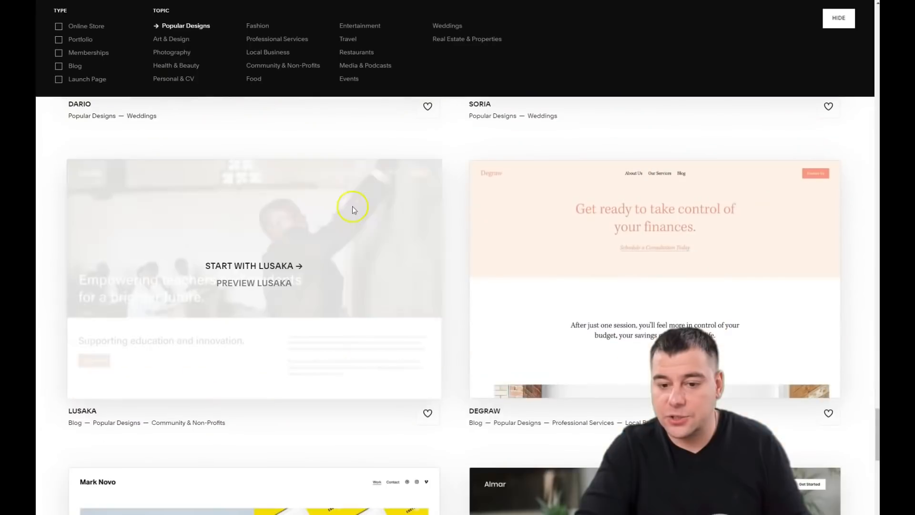
scroll(339, 220, "down", 5)
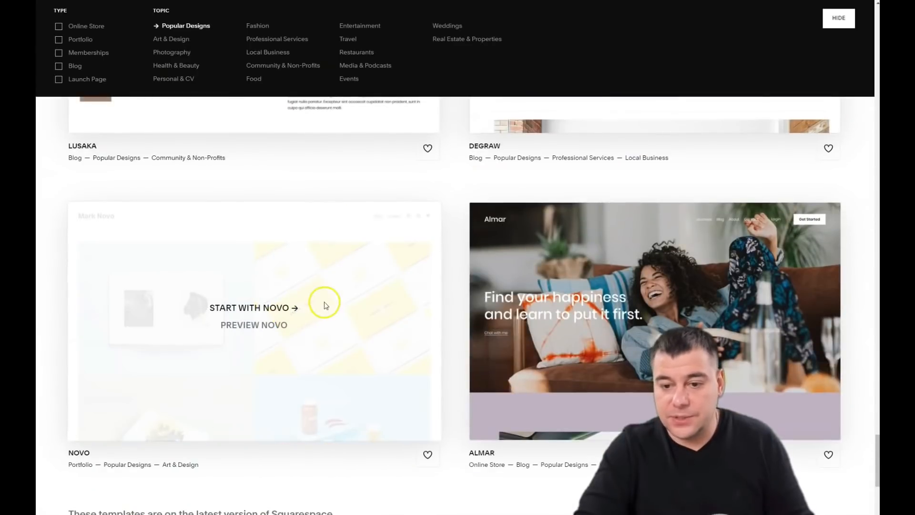
scroll(332, 318, "down", 5)
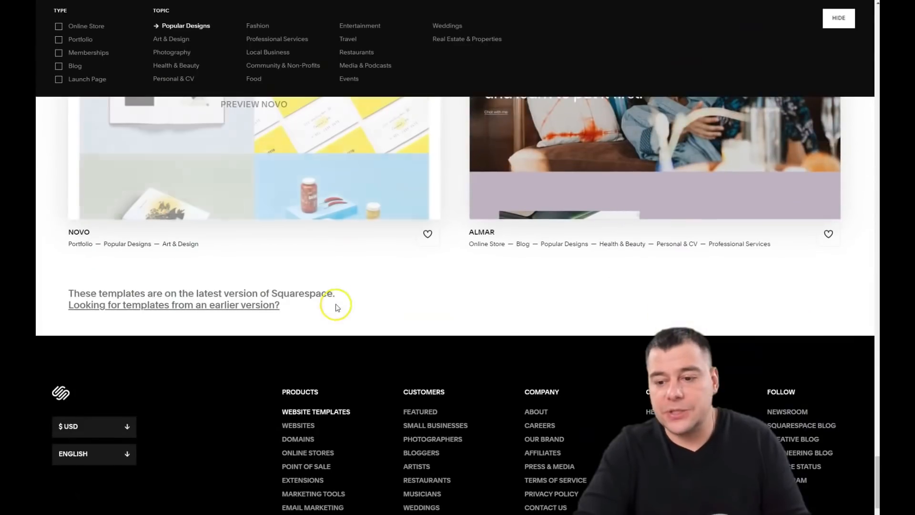
scroll(317, 287, "up", 8)
scroll(316, 286, "up", 20)
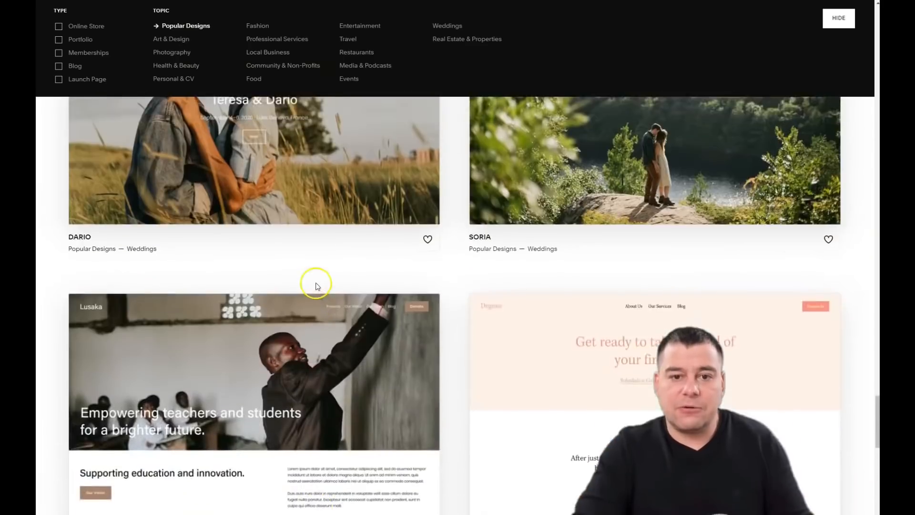
scroll(315, 284, "up", 20)
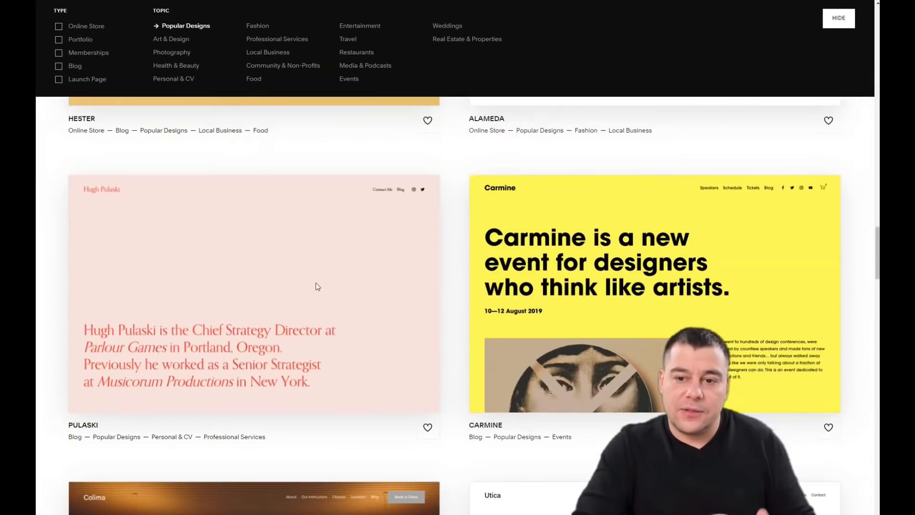
scroll(316, 283, "up", 15)
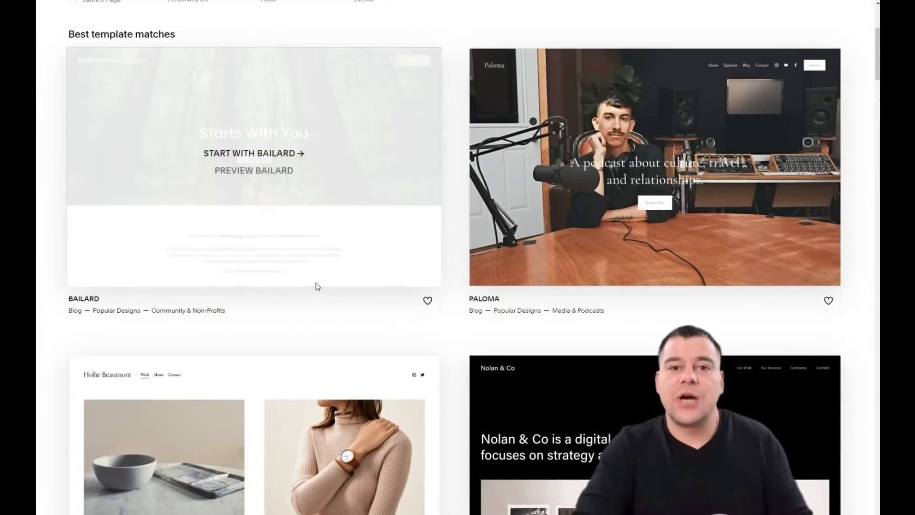
scroll(318, 287, "up", 5)
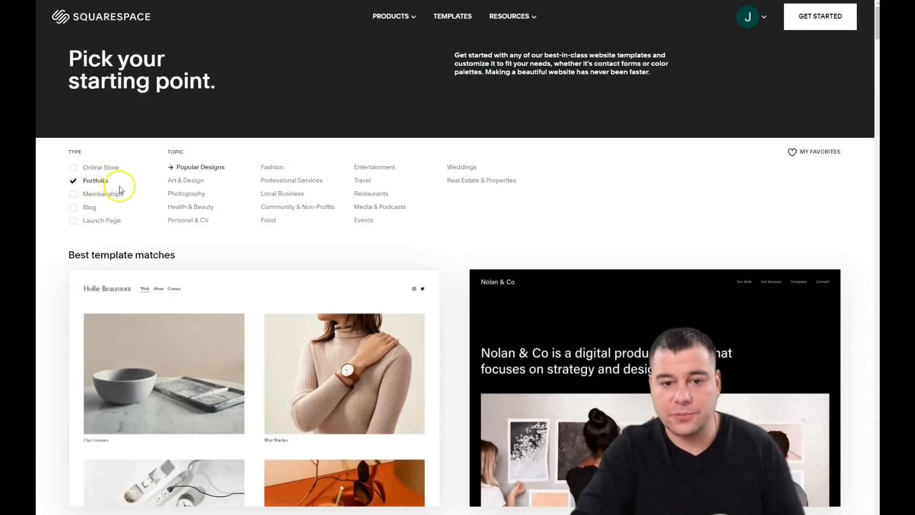
Step: Open a preview of the Bergen template from the portfolio designs and look over its Work page
scroll(476, 252, "down", 6)
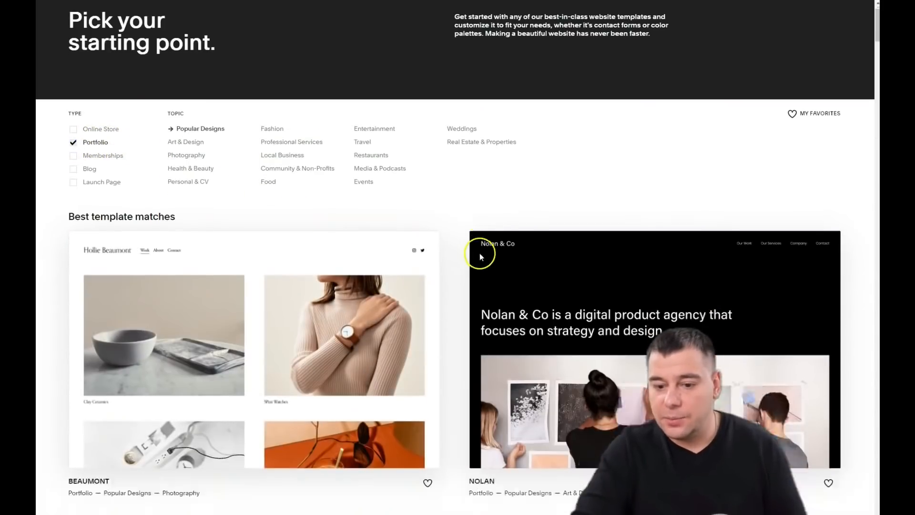
scroll(475, 251, "down", 1)
scroll(321, 278, "down", 9)
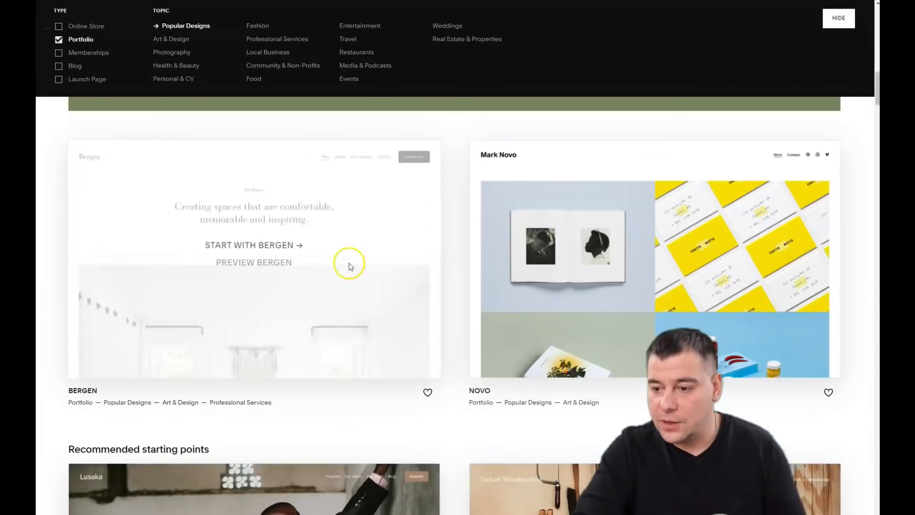
scroll(347, 266, "up", 1)
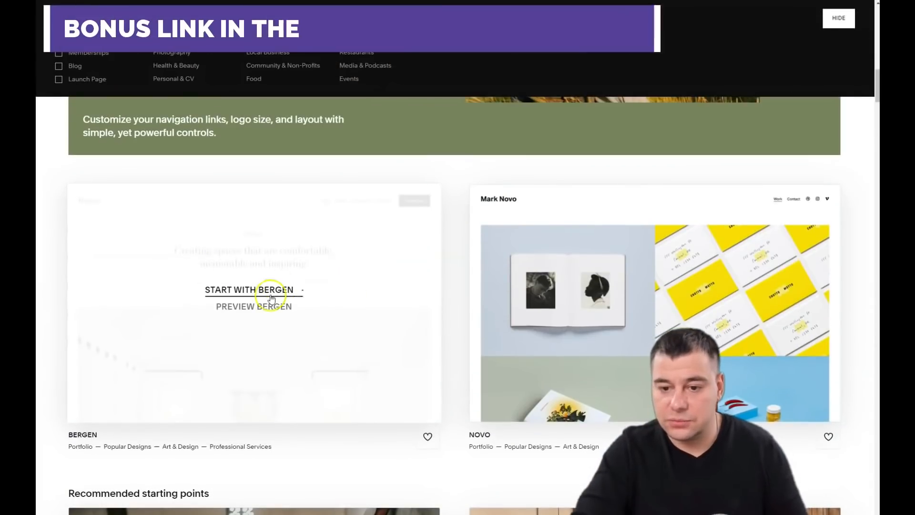
left_click(262, 305)
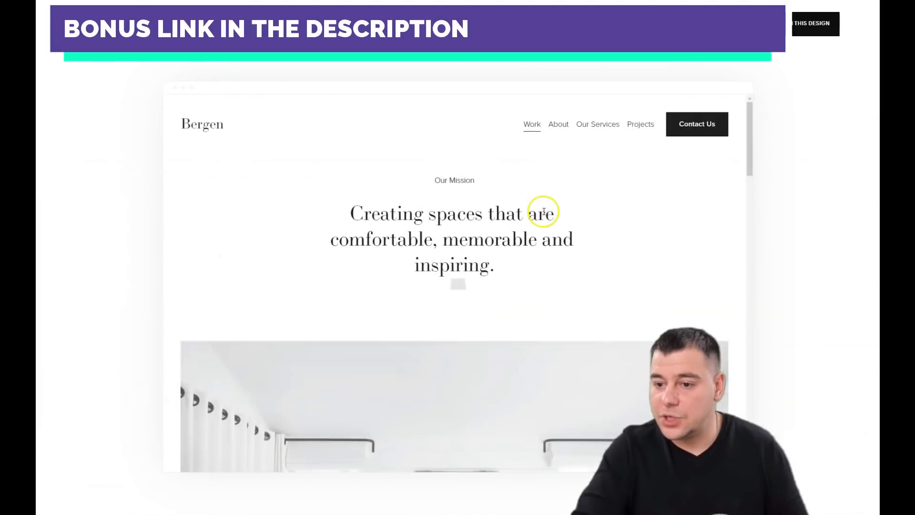
scroll(508, 239, "down", 20)
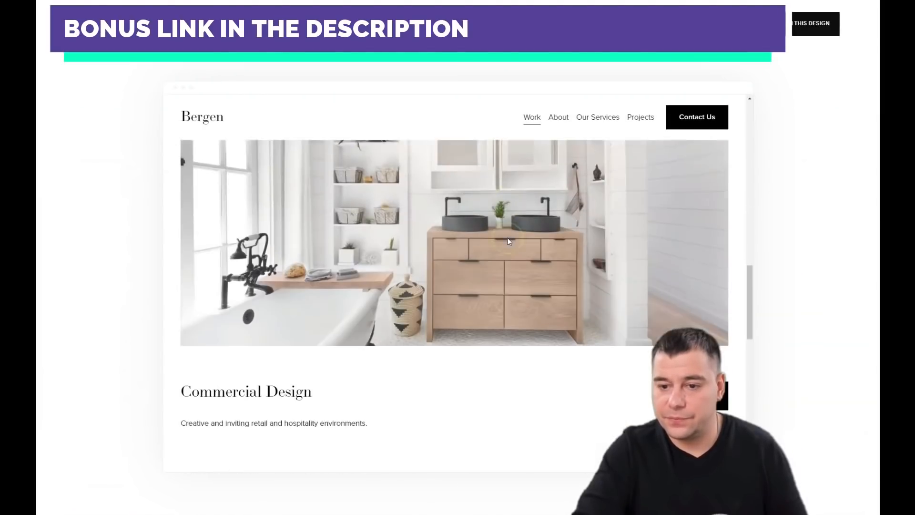
scroll(509, 241, "up", 20)
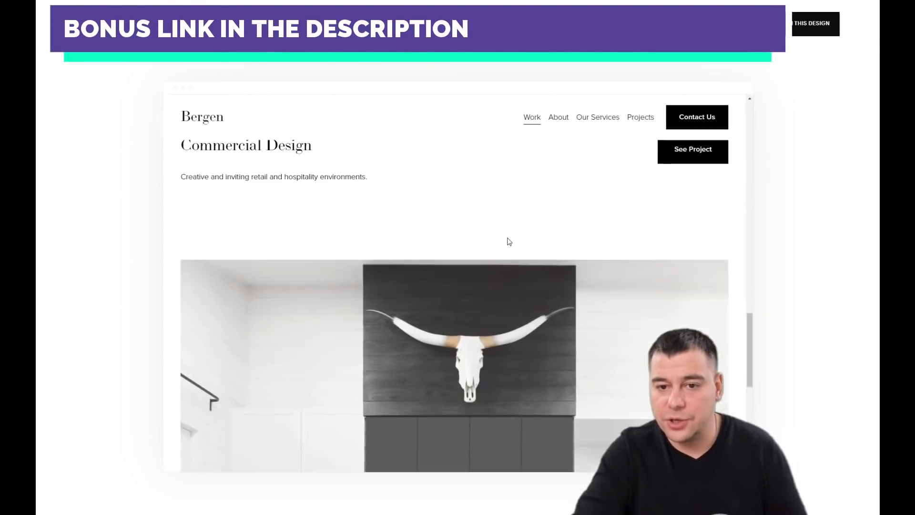
scroll(509, 241, "up", 5)
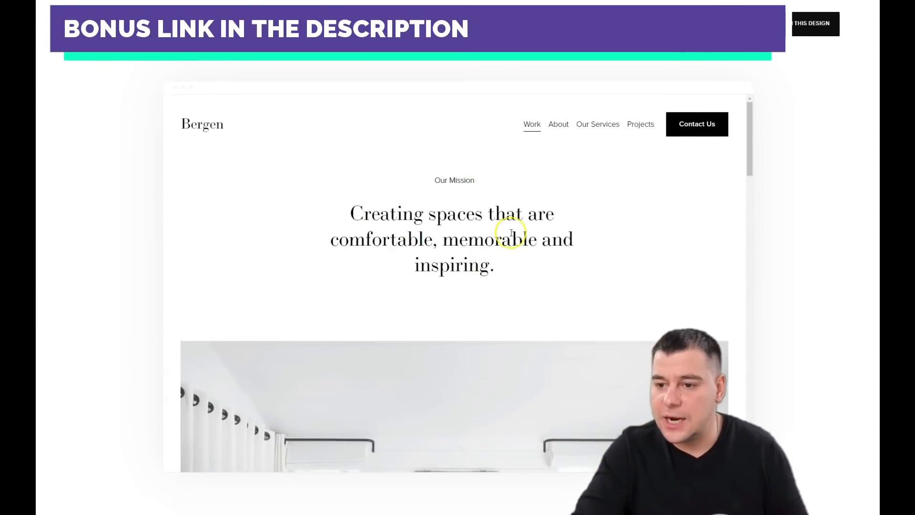
Step: Start a new site with the Bergen design and set its site title to "Wedding photographer"
left_click(787, 23)
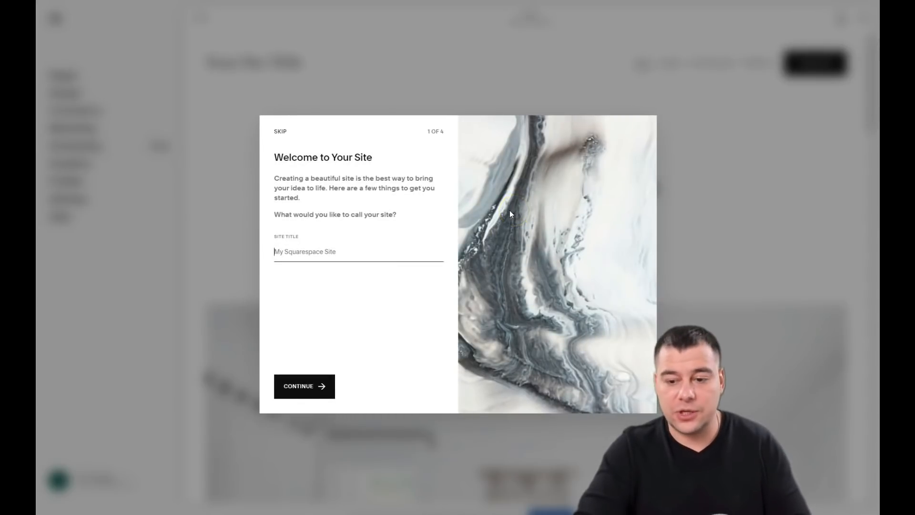
type("Wedding photographer")
left_click(305, 386)
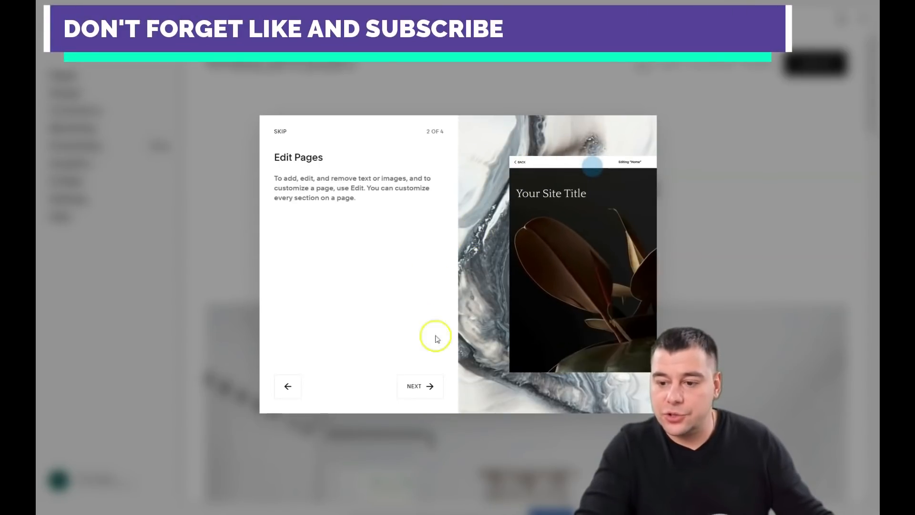
Step: Go through the remaining welcome tour pages on editing, creating and styling pages, and enter the site editor
left_click(415, 385)
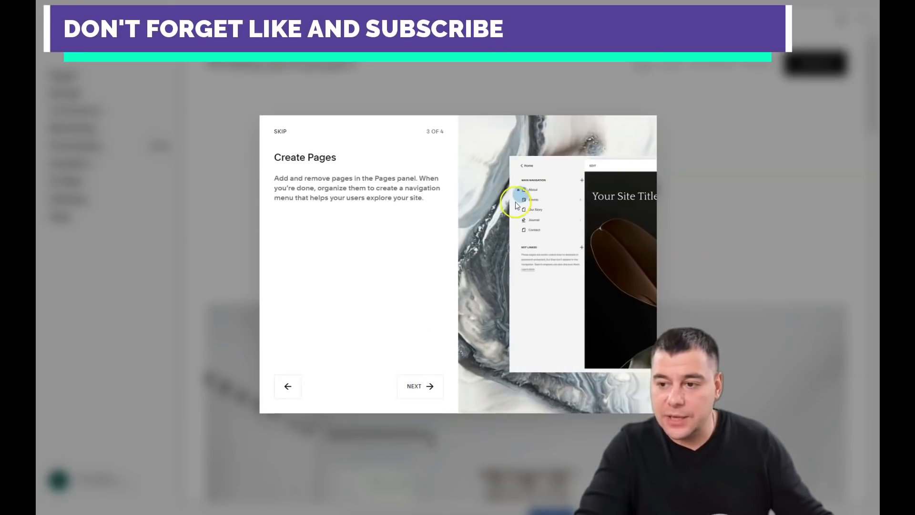
left_click(420, 386)
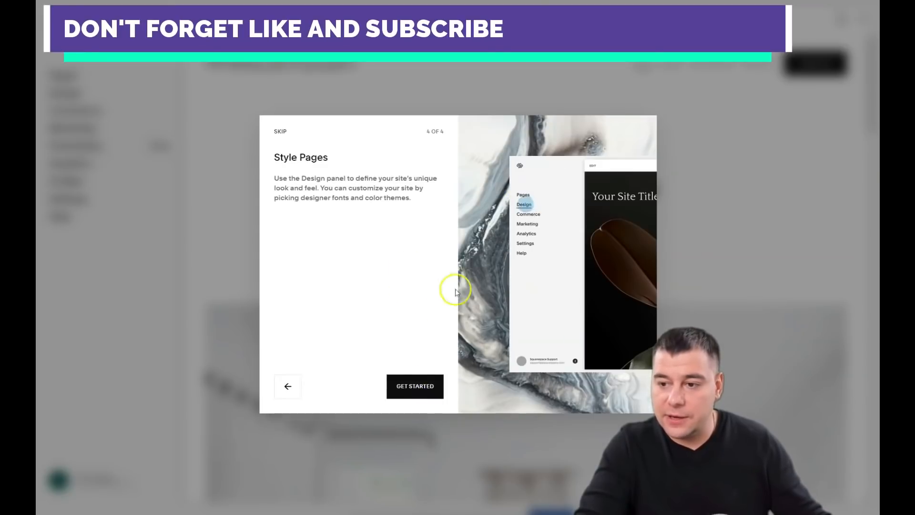
left_click(409, 392)
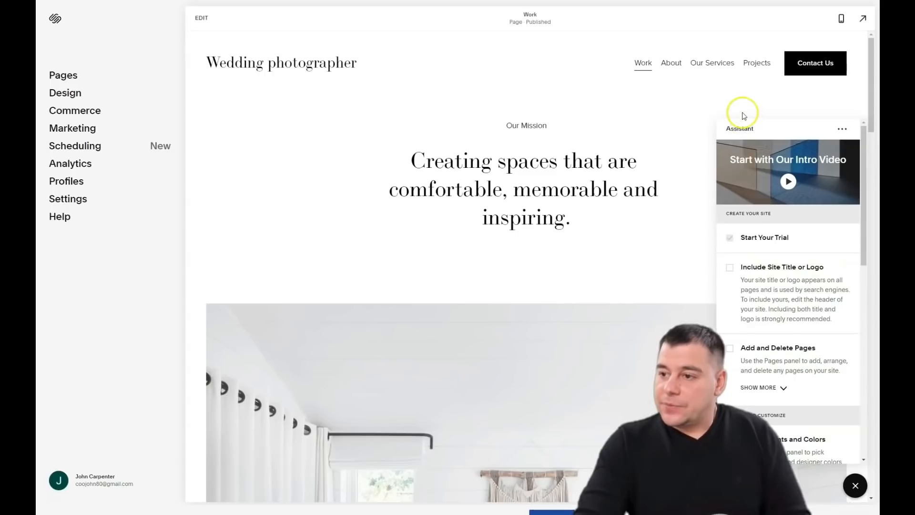
Step: Read the Assistant's setup checklist, from creating and customizing the site to finalizing and launching it
scroll(805, 309, "down", 5)
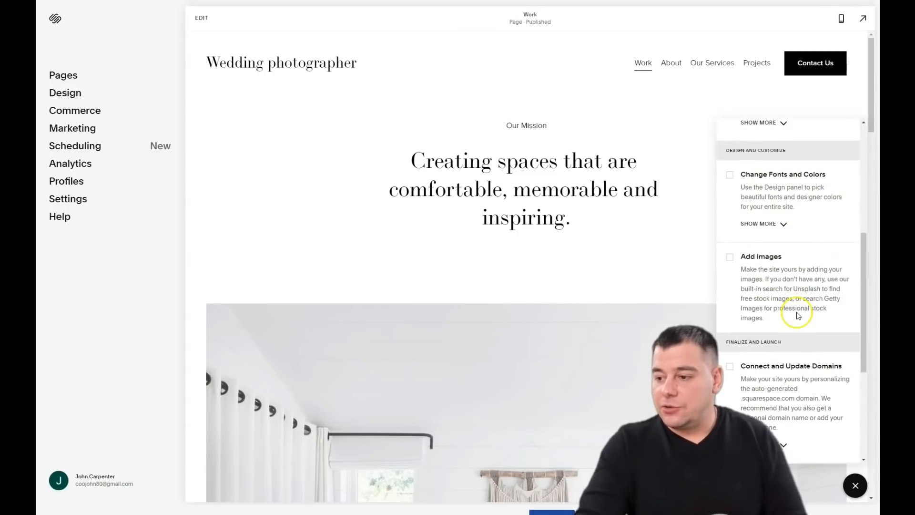
scroll(798, 316, "down", 4)
left_click(855, 486)
left_click(856, 486)
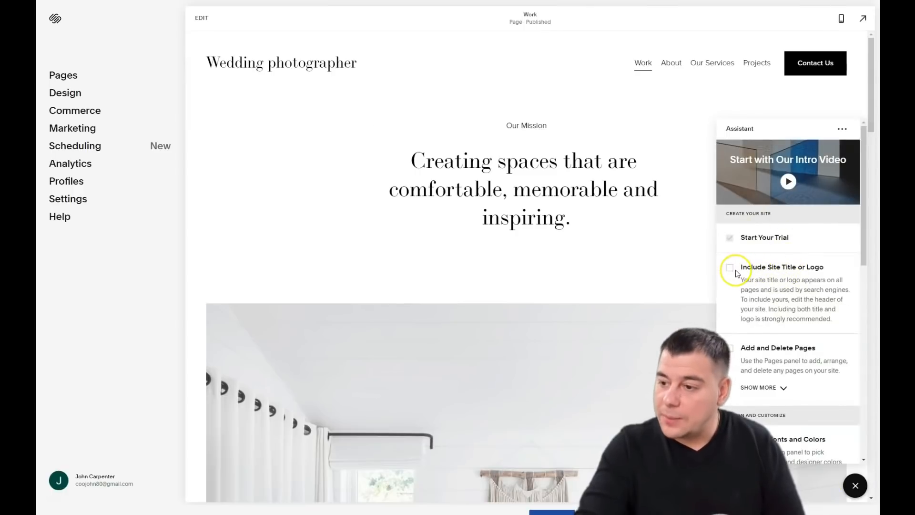
scroll(763, 272, "down", 4)
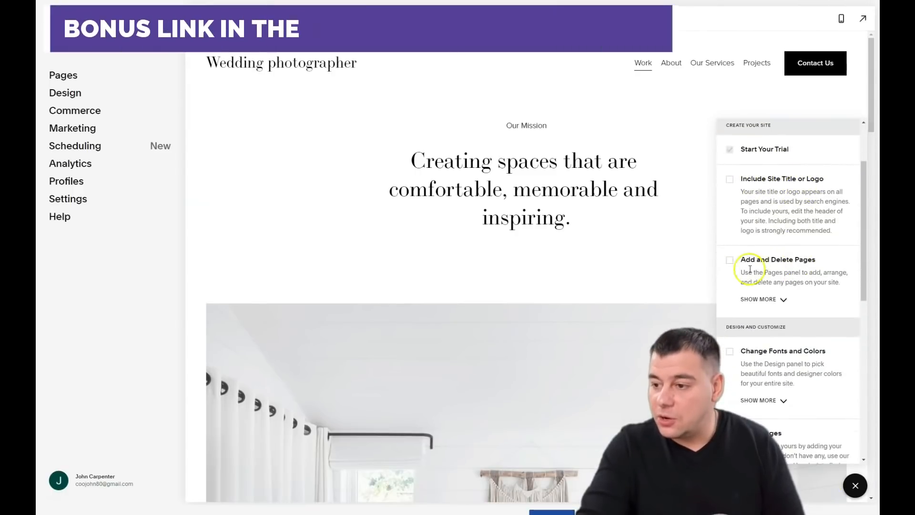
scroll(787, 257, "down", 3)
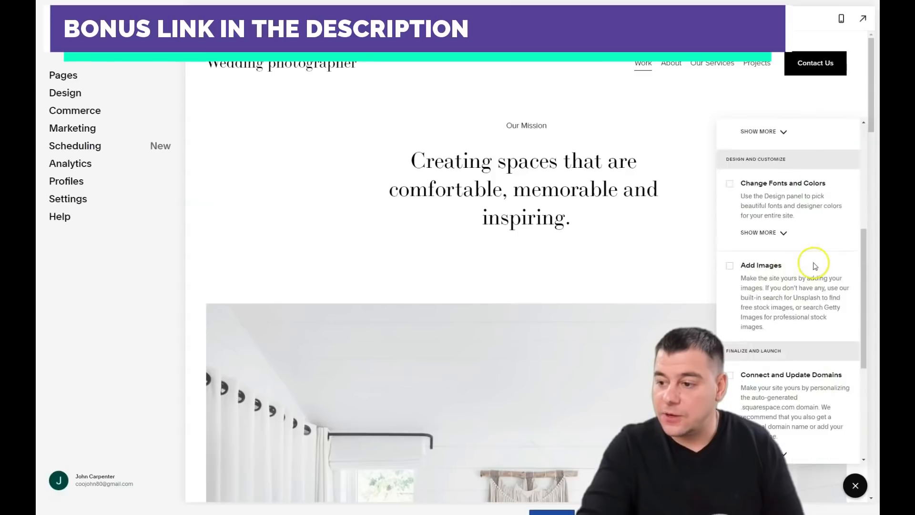
scroll(778, 311, "down", 3)
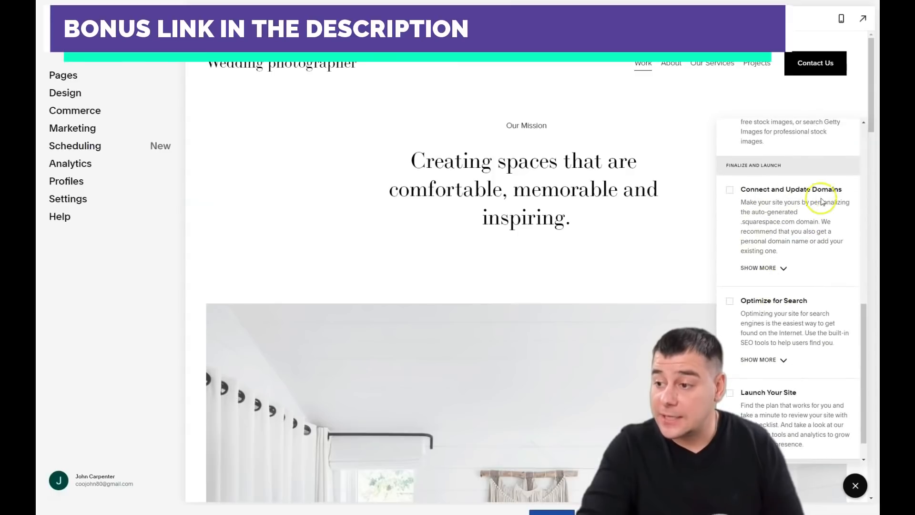
Step: Finish reading the Assistant's launch checklist, close it and open the Work page for editing
scroll(769, 284, "down", 1)
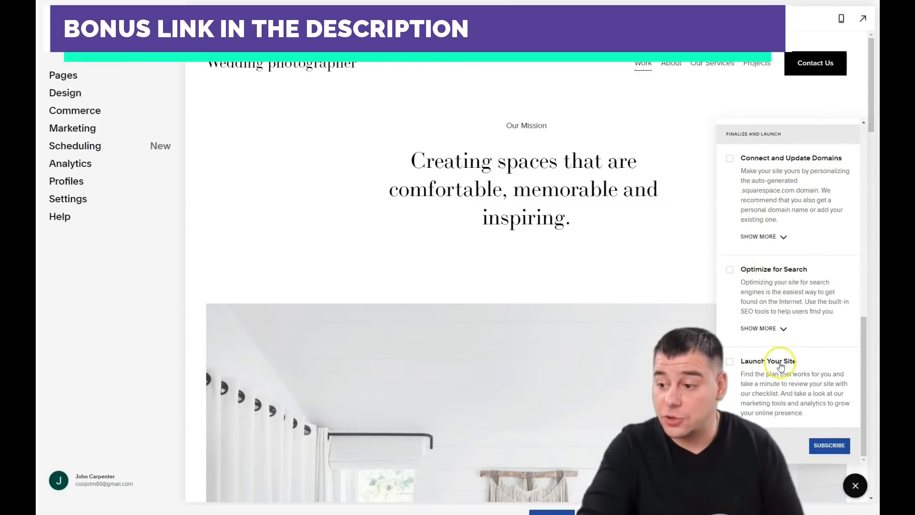
left_click(855, 485)
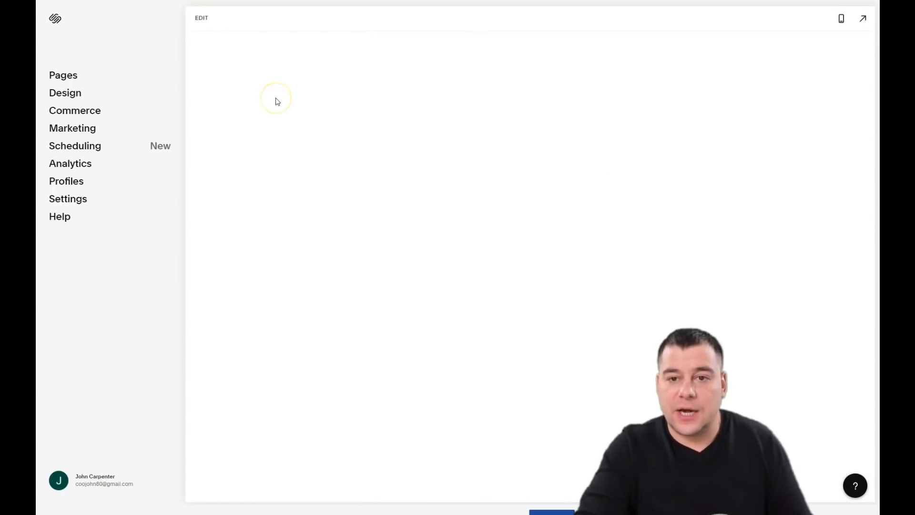
left_click(244, 91)
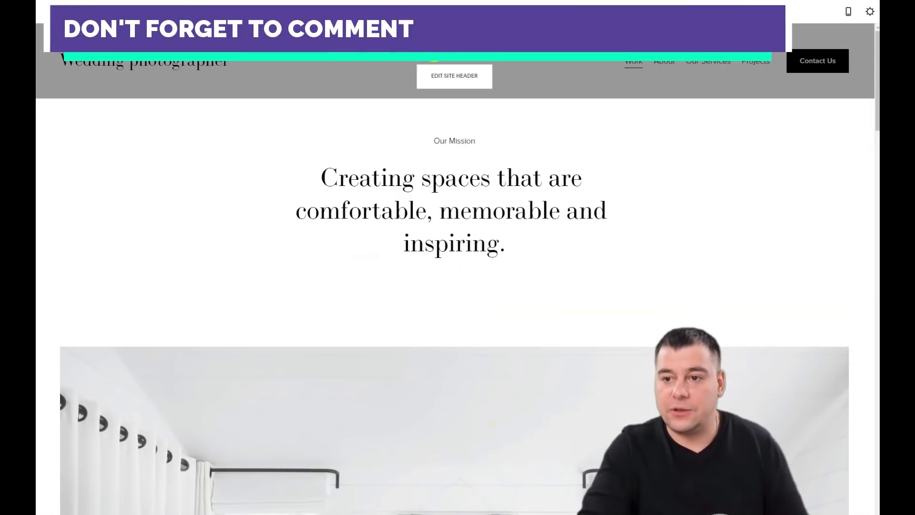
Step: Look over the Work page's editable sections from header to footer, including the section controls and the Residential Design block
scroll(456, 204, "down", 15)
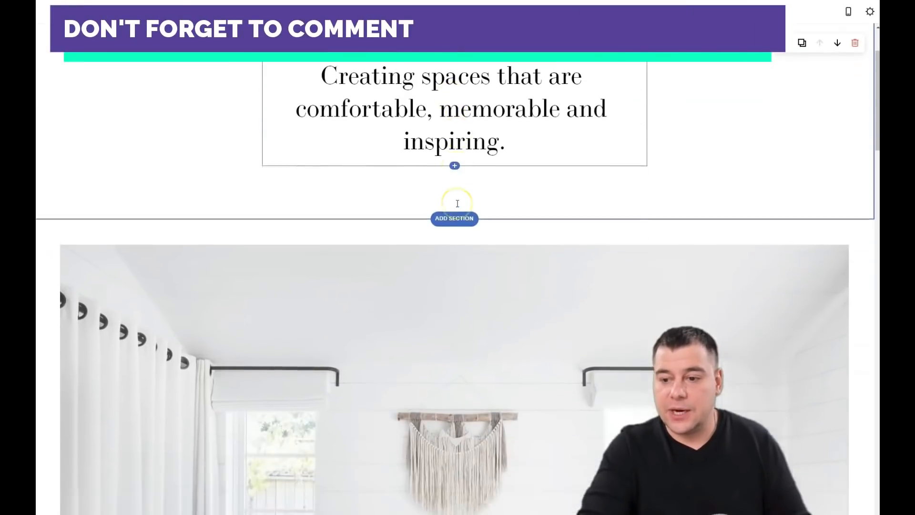
scroll(458, 208, "down", 20)
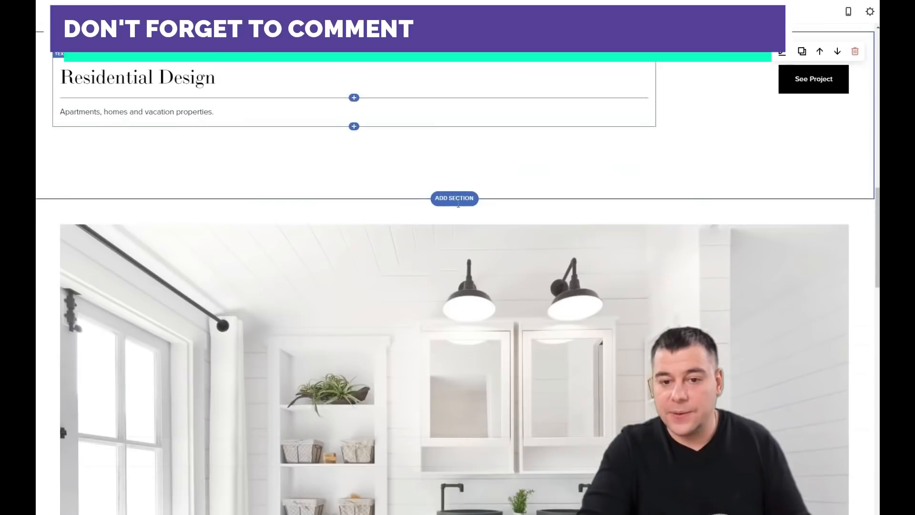
scroll(466, 197, "down", 15)
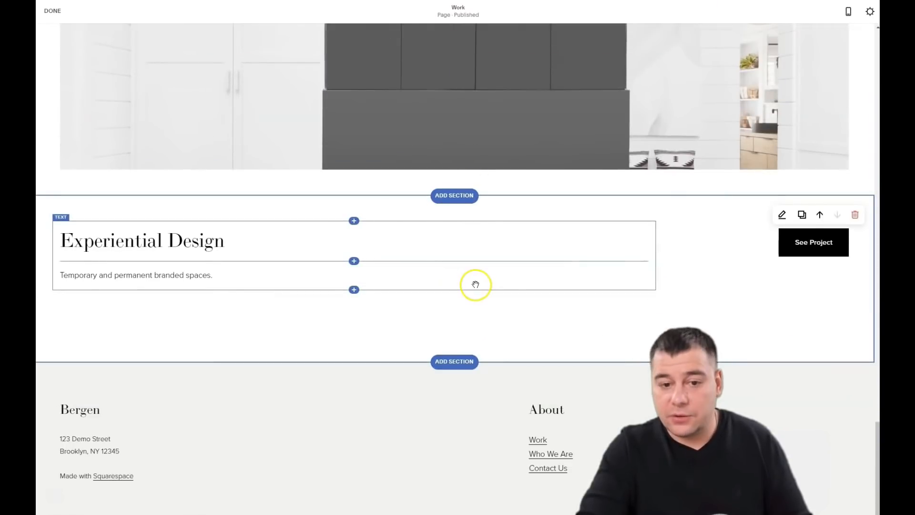
mouse_move(454, 397)
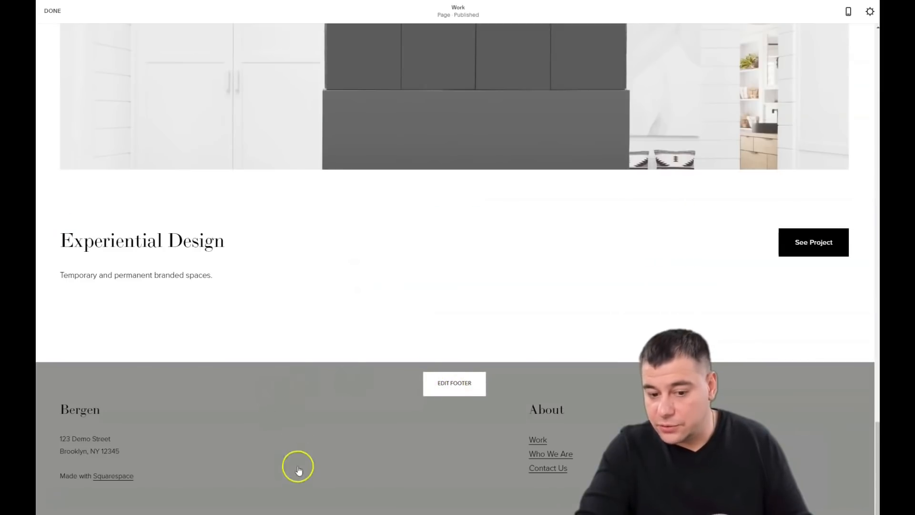
scroll(476, 266, "up", 20)
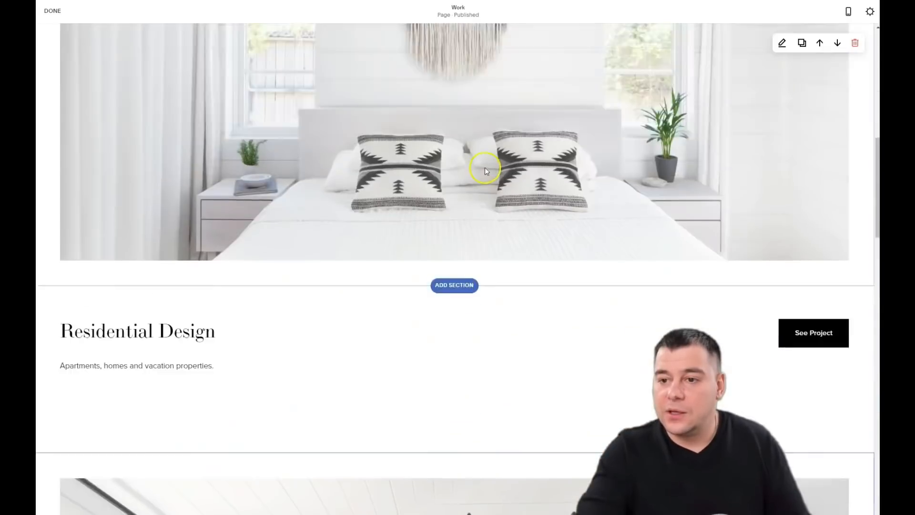
scroll(485, 167, "up", 10)
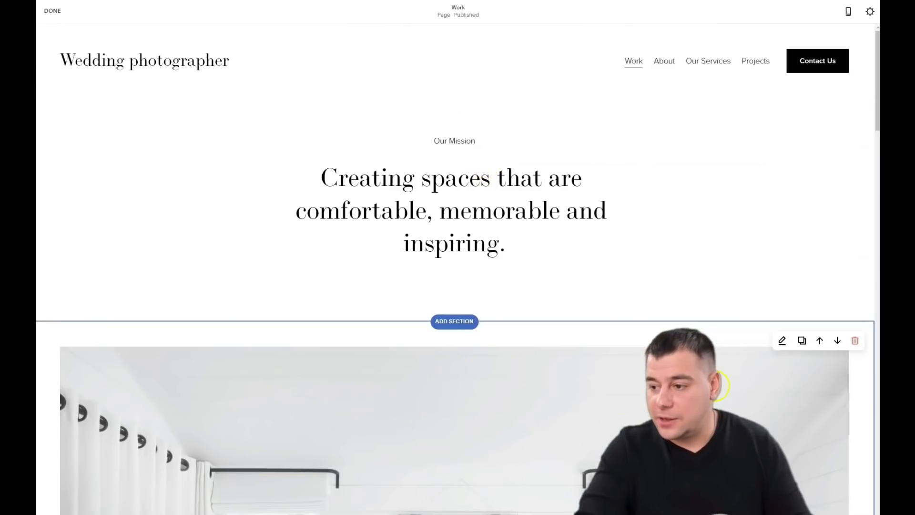
scroll(560, 342, "down", 10)
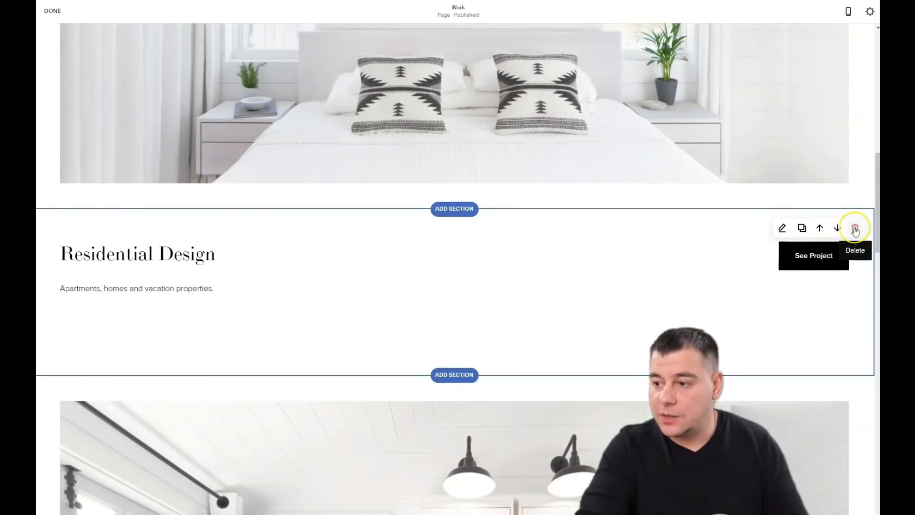
scroll(632, 194, "up", 10)
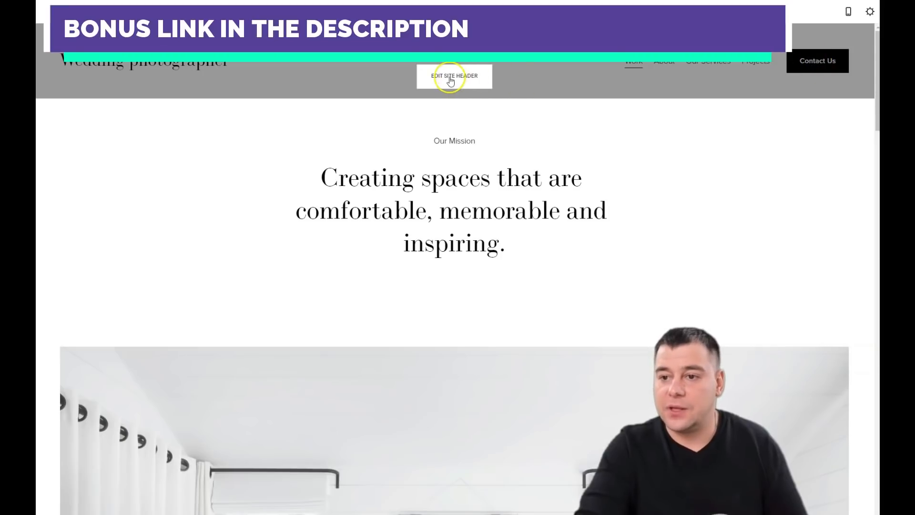
Step: Open the site header for editing and add the photographer's signature image as the site logo
left_click(443, 78)
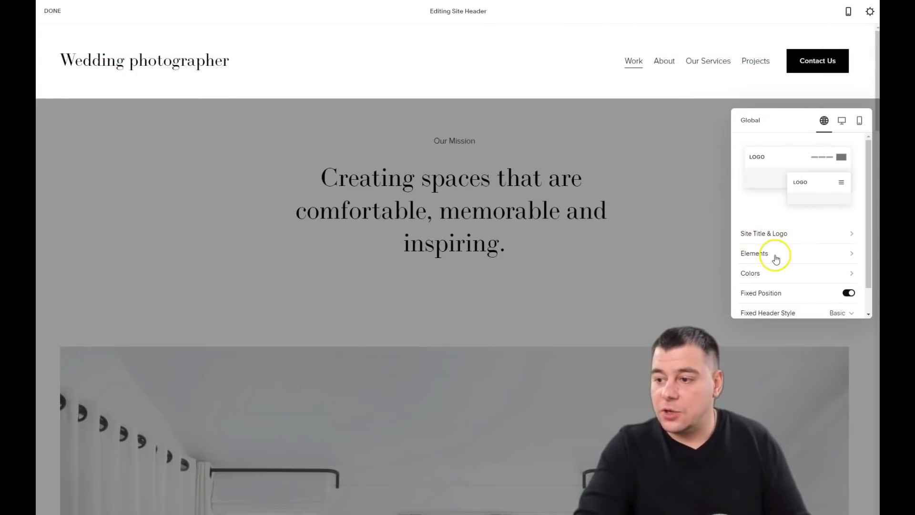
scroll(802, 298, "down", 1)
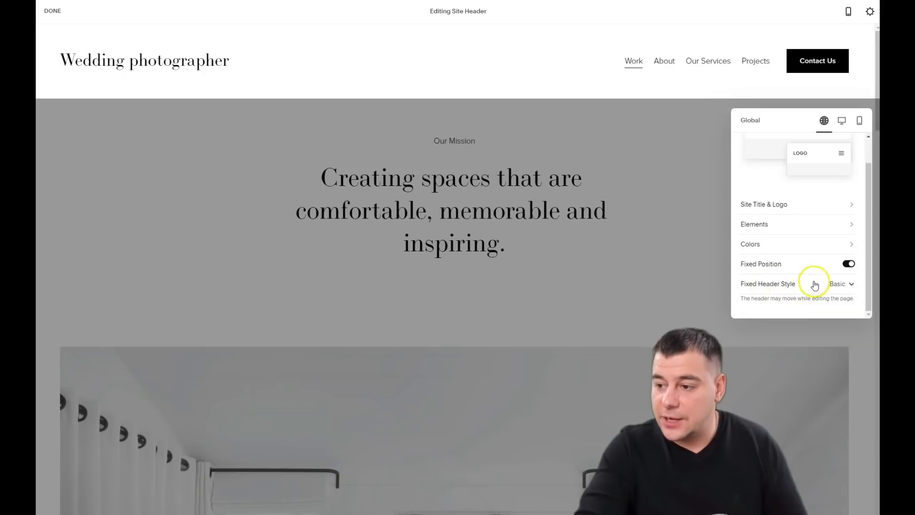
scroll(796, 257, "up", 1)
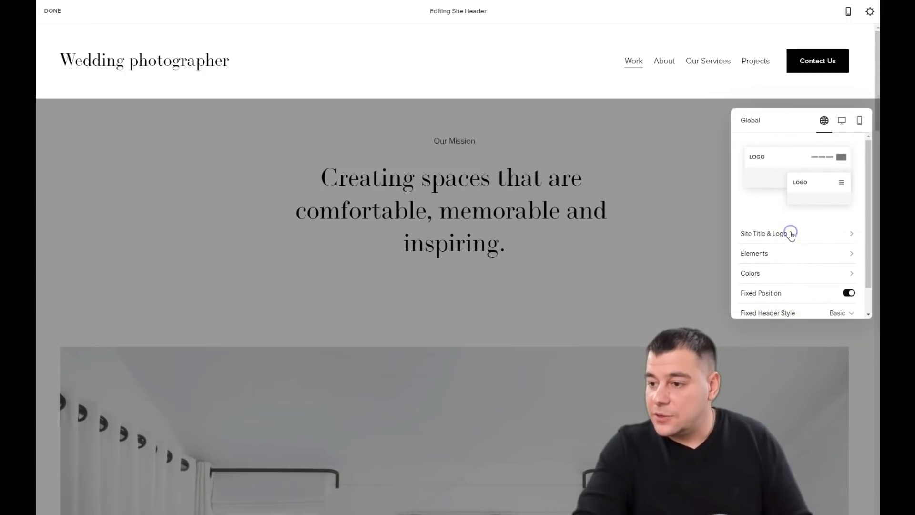
left_click(791, 234)
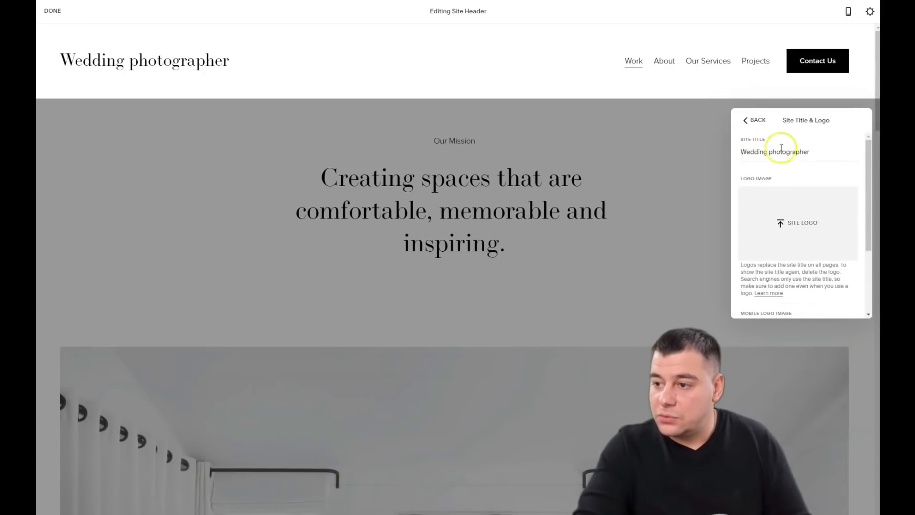
left_click(825, 153)
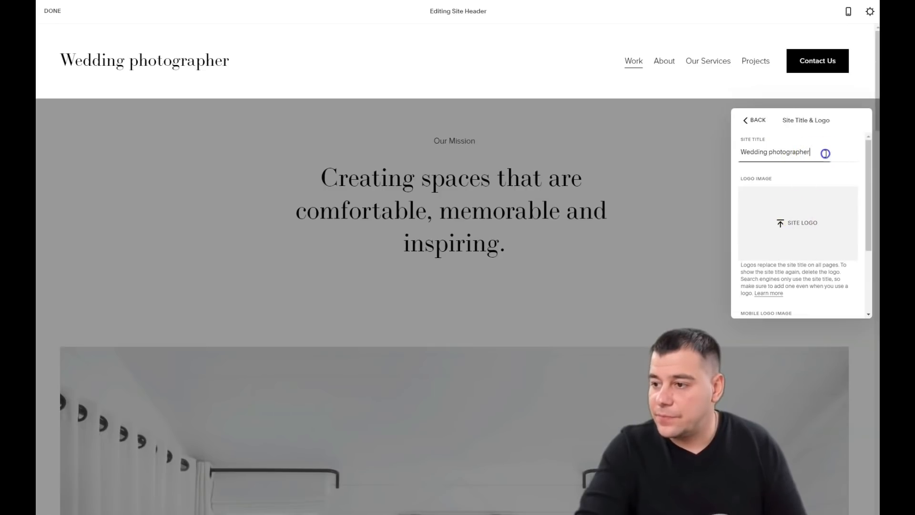
left_click_drag(792, 151, 811, 222)
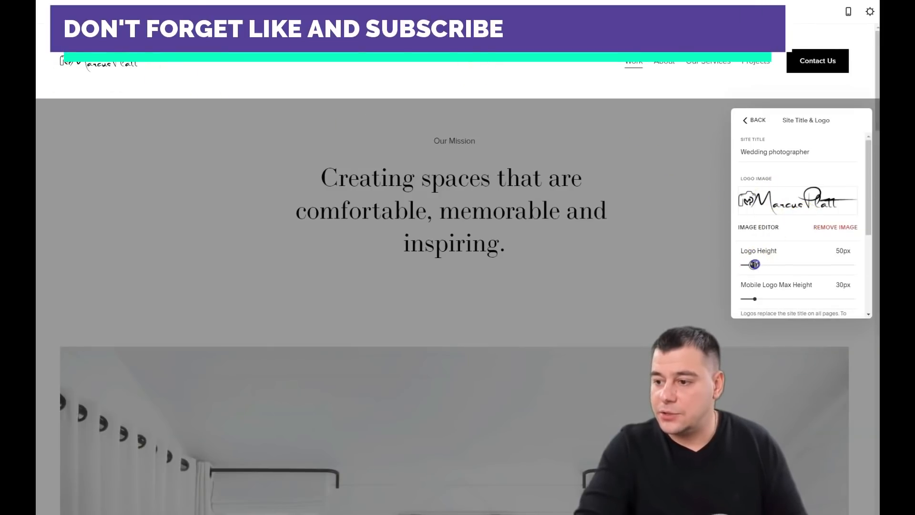
Step: Set the logo height to 64px and return to the global header settings
left_click_drag(767, 264, 759, 264)
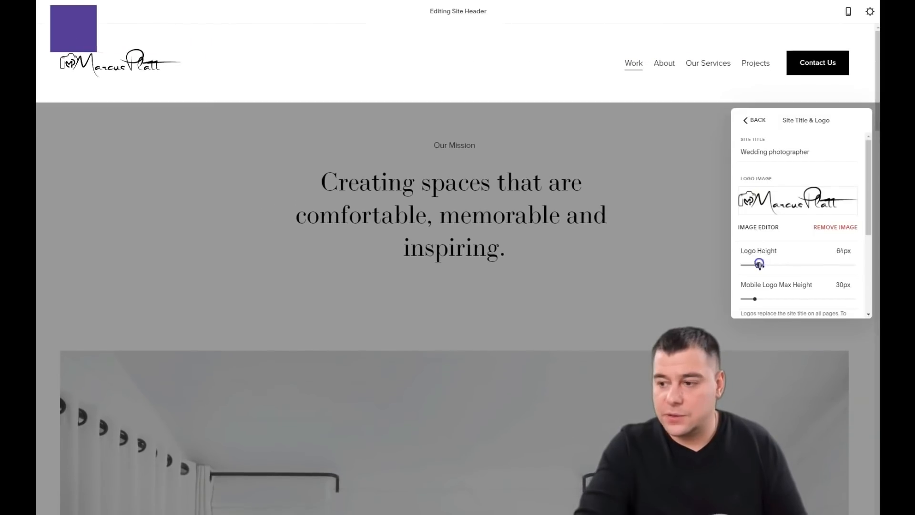
left_click(753, 298)
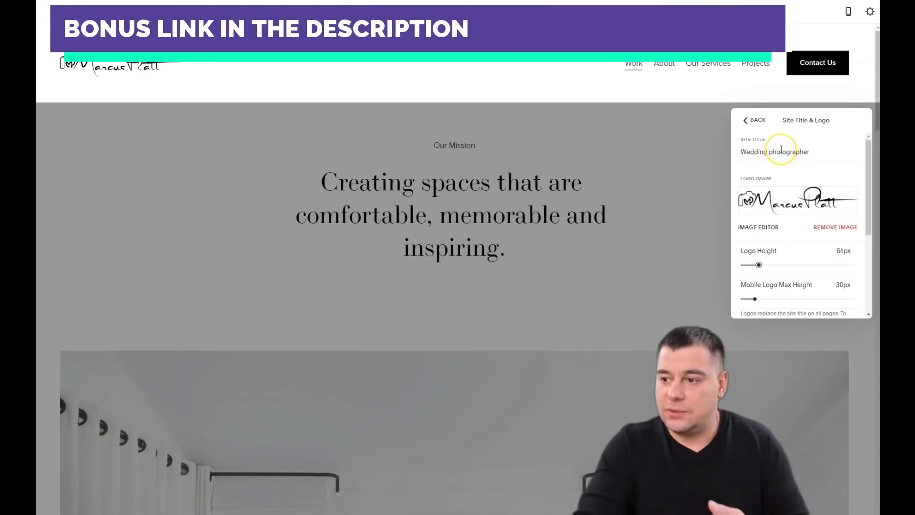
left_click(750, 120)
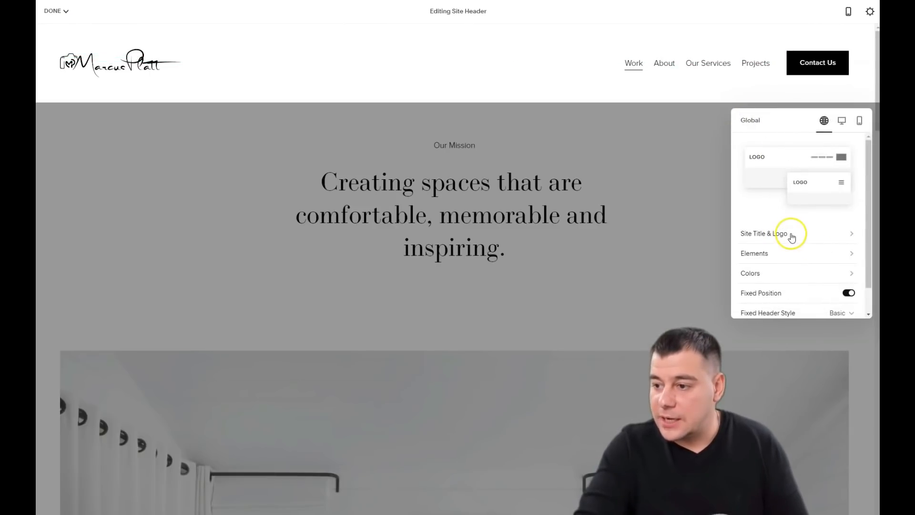
Step: Relabel the header's contact button as "Book now" and turn on the social links
left_click(759, 255)
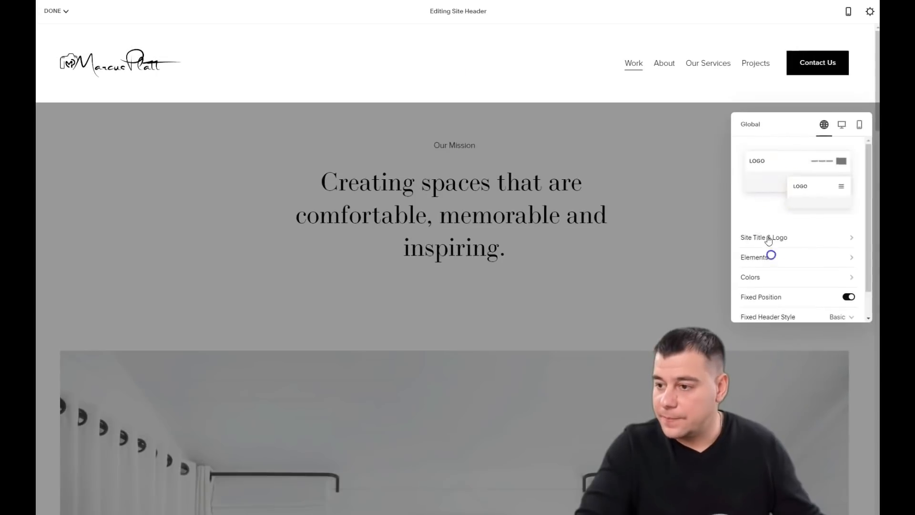
left_click(770, 253)
left_click_drag(773, 167, 734, 170)
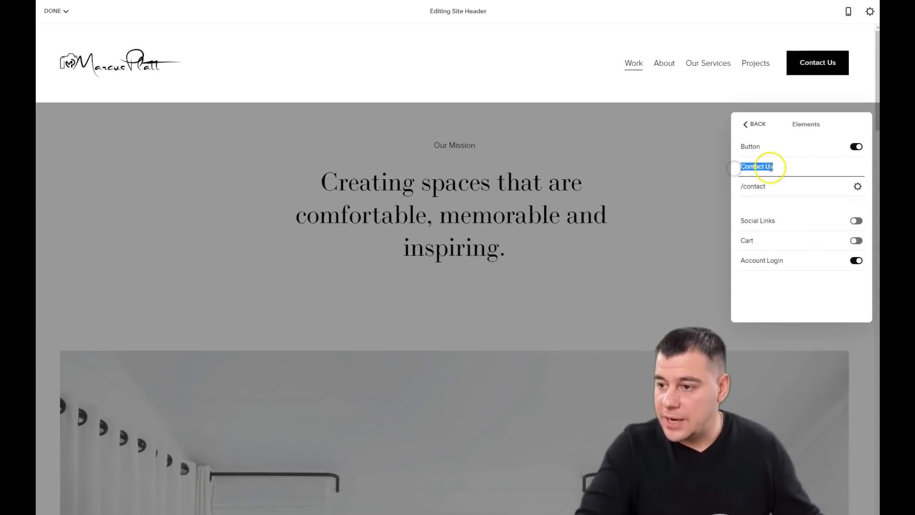
type("Book now")
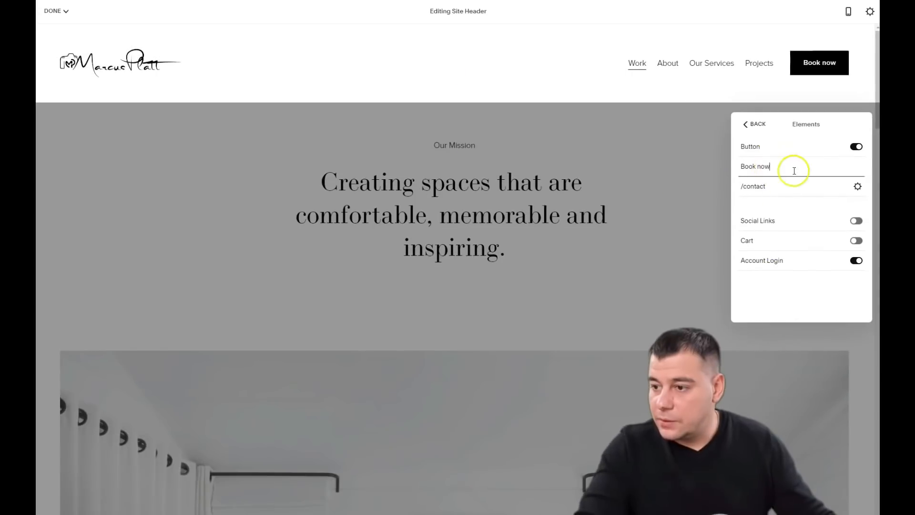
left_click(856, 222)
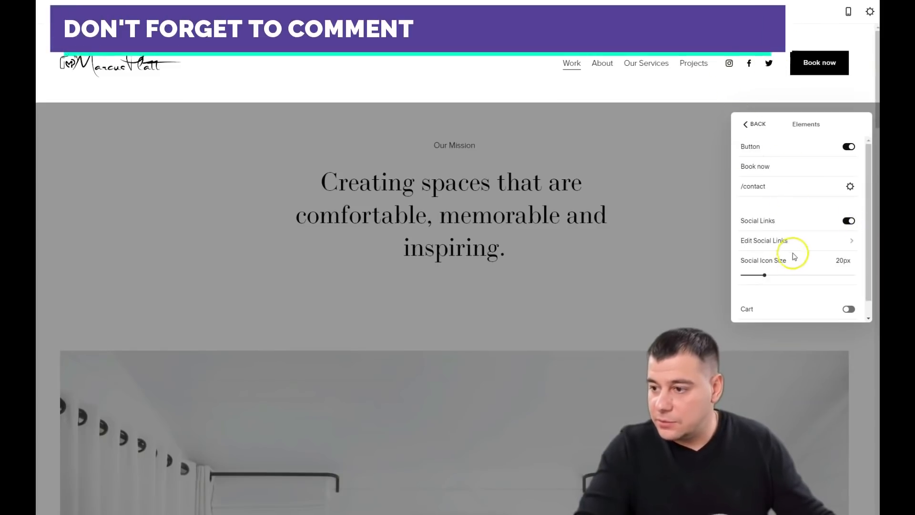
left_click(746, 125)
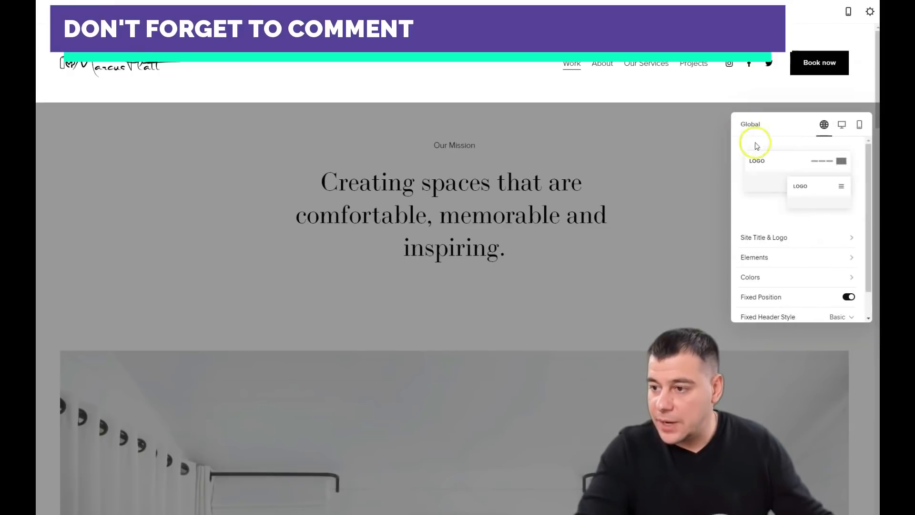
Step: Set the desktop header layout to navigation on the left, logo in the centre and button on the right
left_click(842, 125)
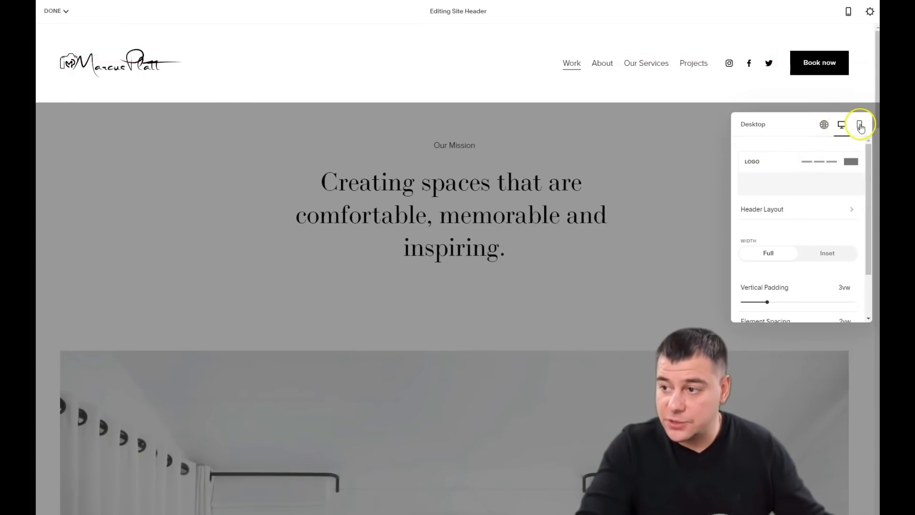
left_click(860, 125)
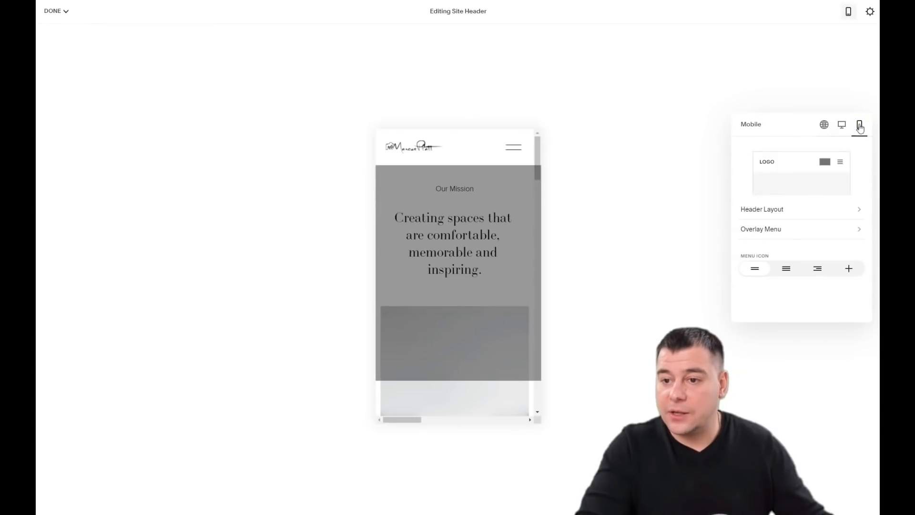
left_click(841, 126)
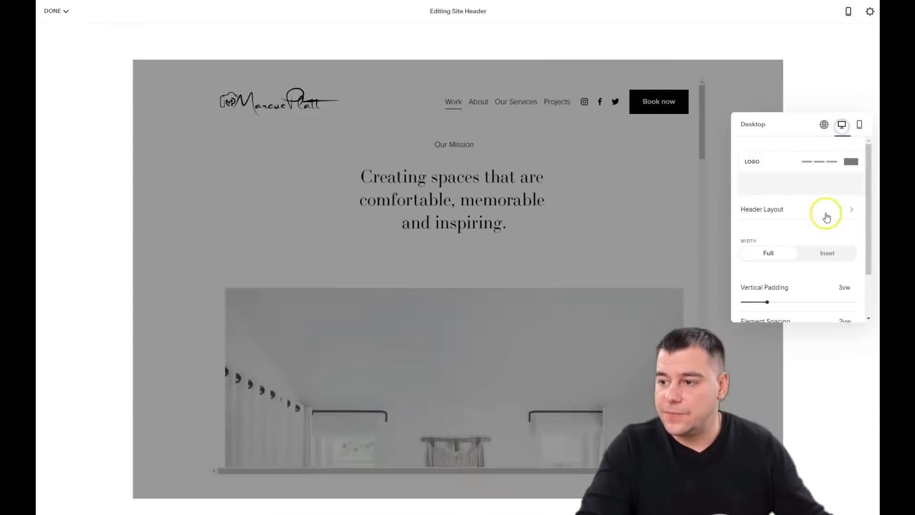
left_click(833, 212)
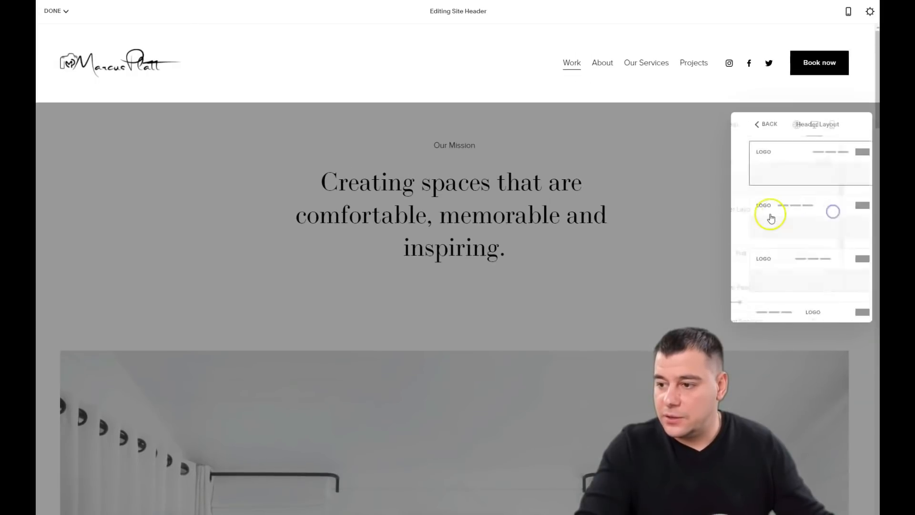
left_click(789, 219)
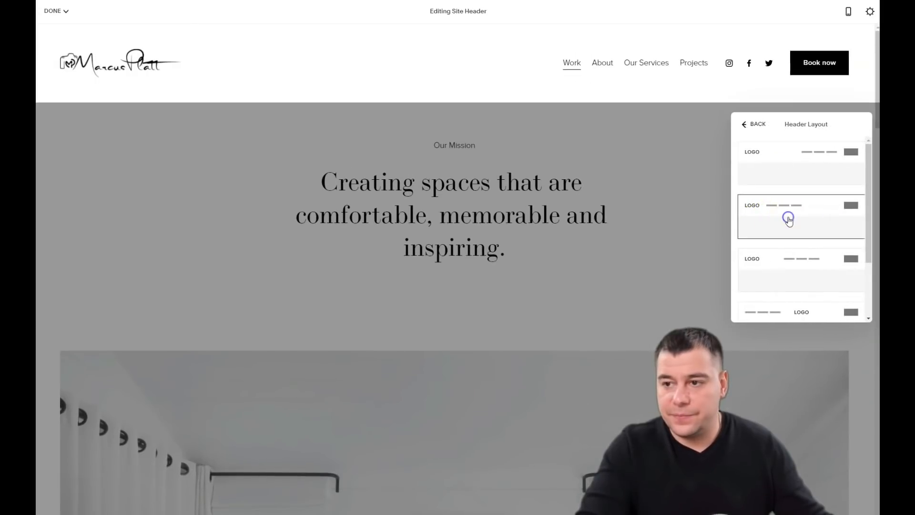
left_click(781, 264)
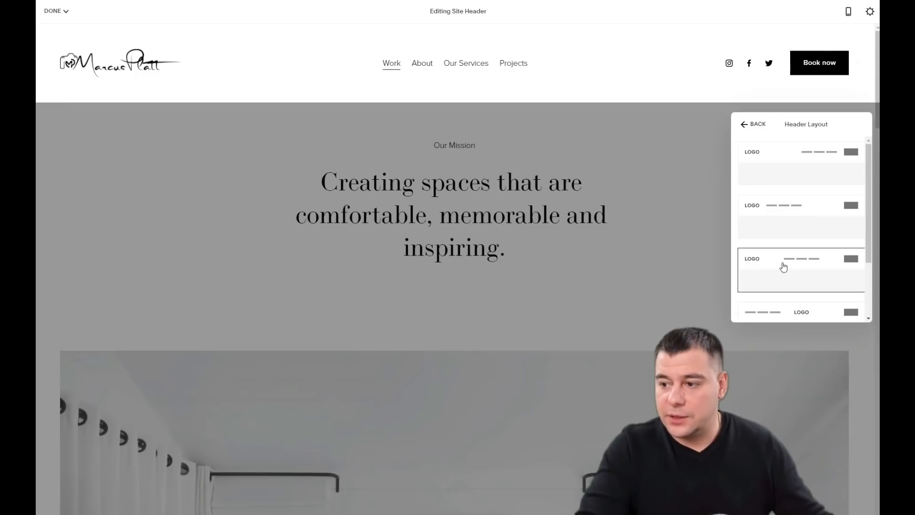
scroll(787, 266, "down", 2)
left_click(791, 241)
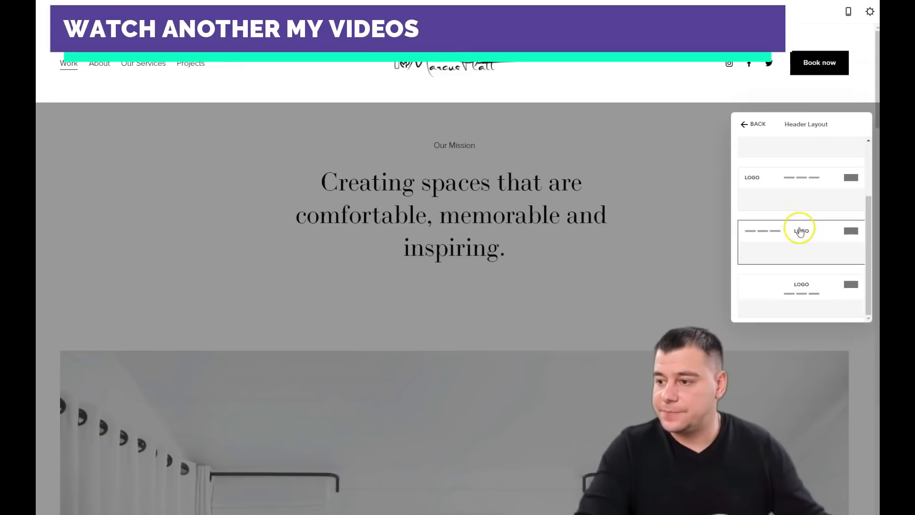
left_click(744, 127)
scroll(762, 233, "down", 2)
scroll(798, 205, "up", 1)
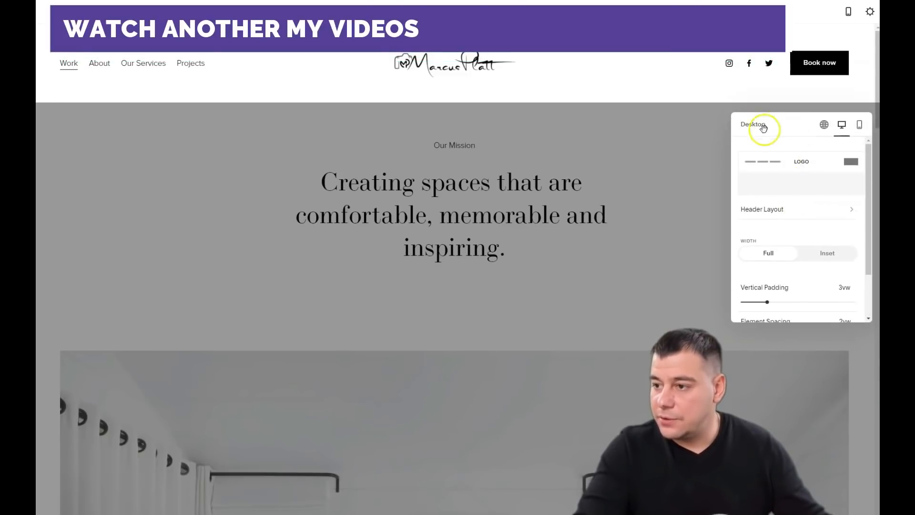
Step: Set the mobile header layout to button on the left, logo in the centre and menu icon on the right
left_click(857, 124)
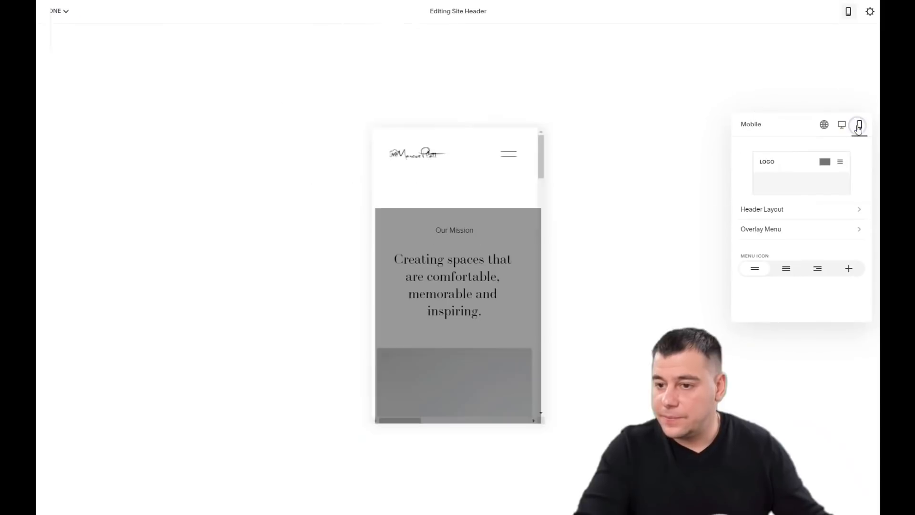
left_click(827, 210)
left_click(800, 218)
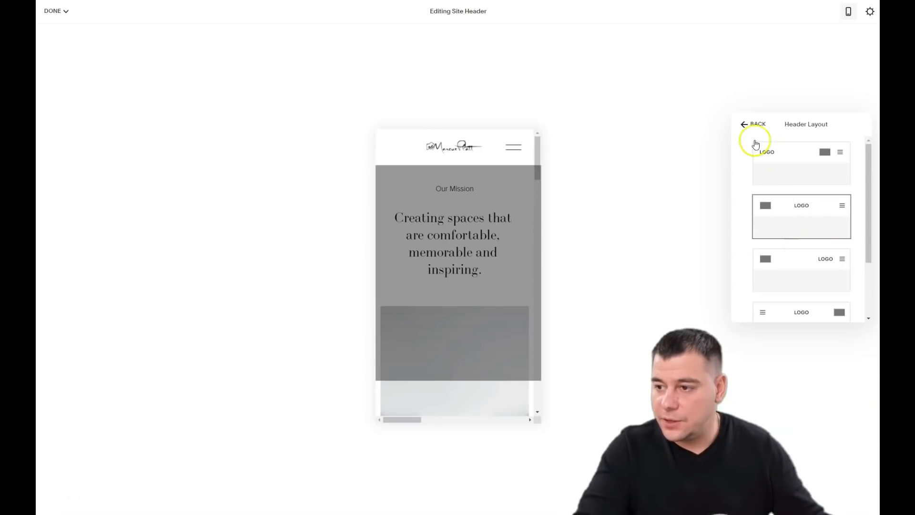
Step: Return from the mobile layout to the global header settings and finish editing the site header
left_click(744, 124)
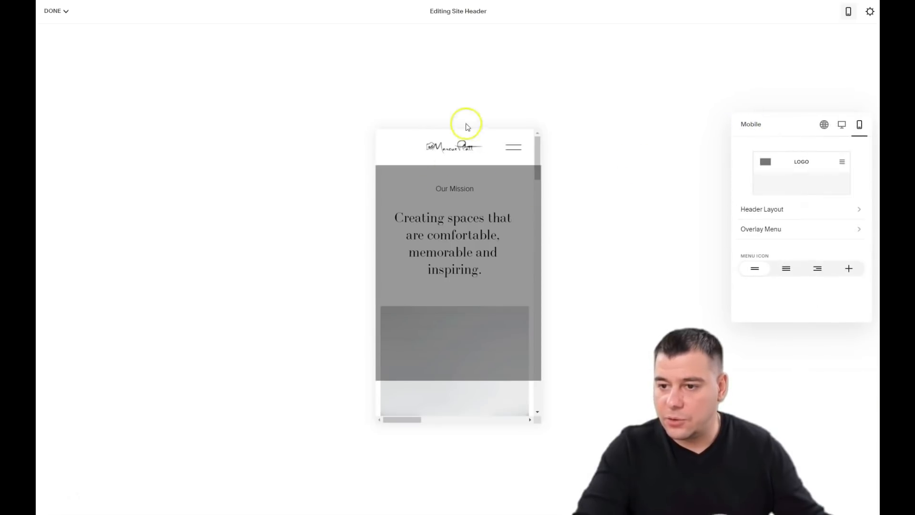
left_click(825, 125)
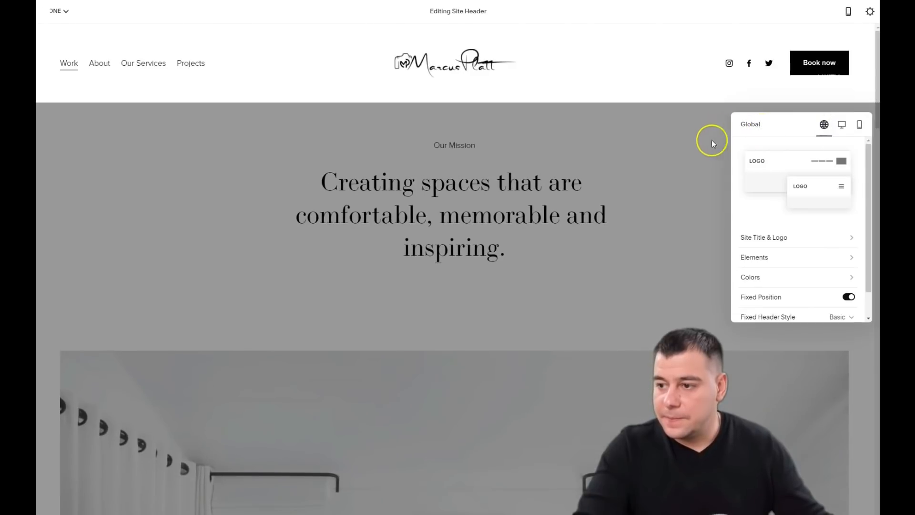
left_click(710, 155)
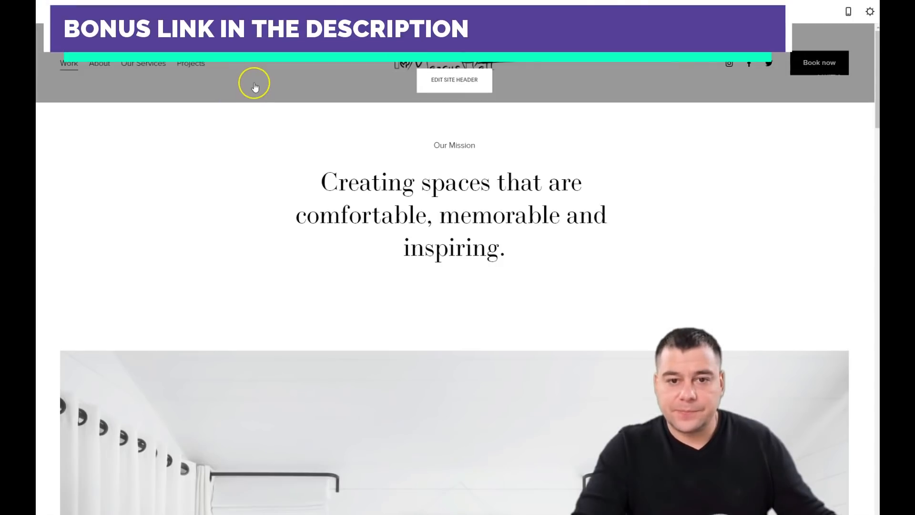
key("Escape")
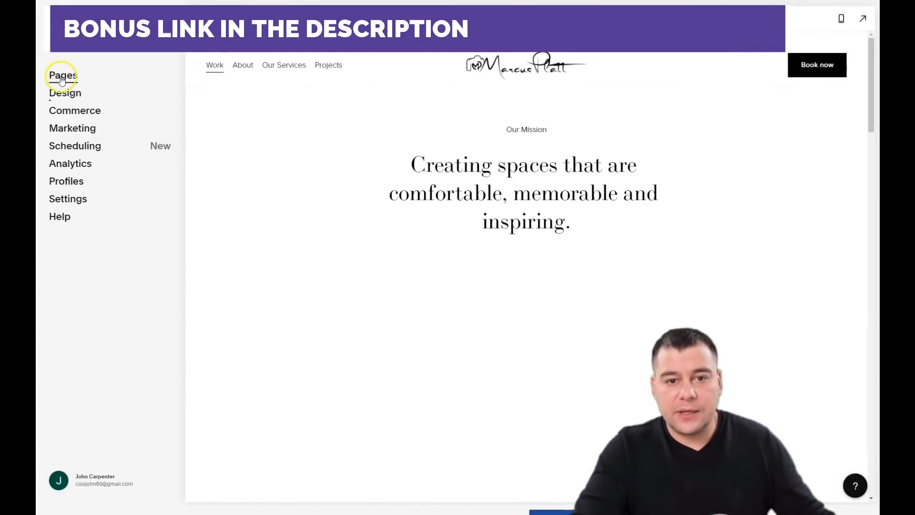
Step: Review the site's page list, return to the main menu and open the Work page for editing
left_click(61, 77)
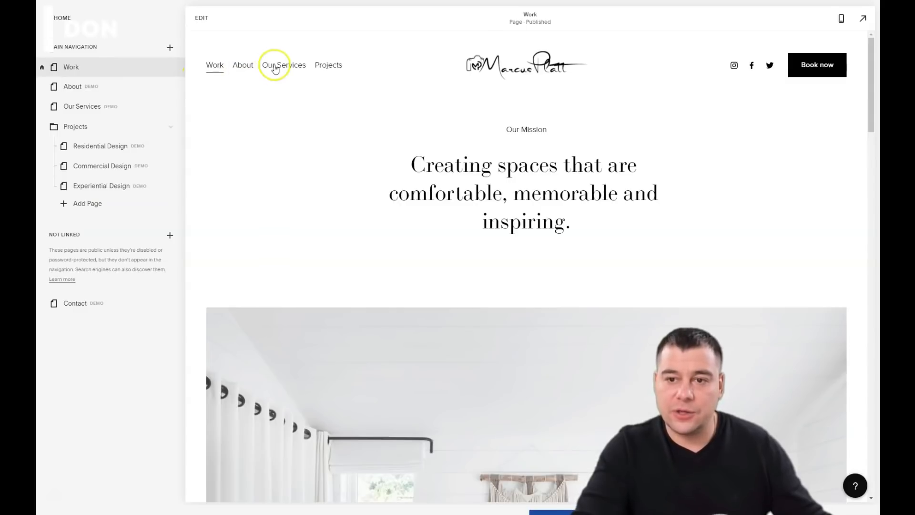
mouse_move(329, 69)
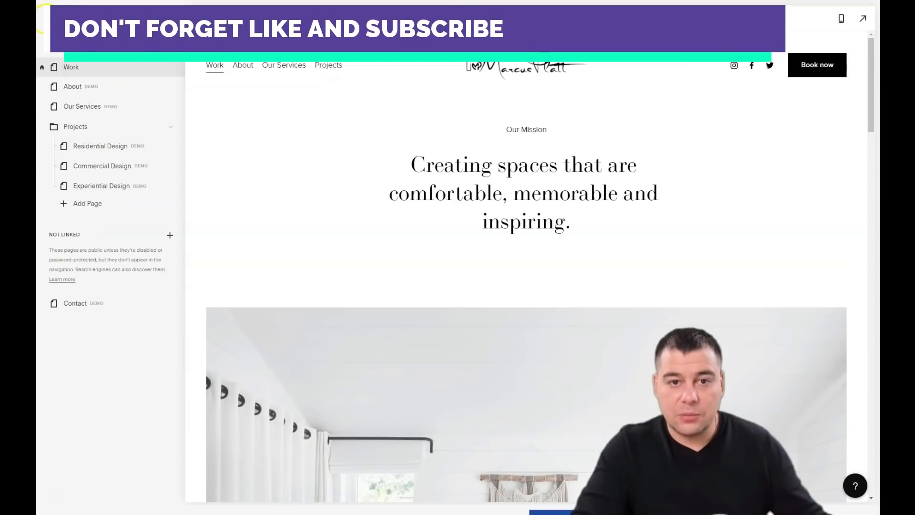
left_click(46, 19)
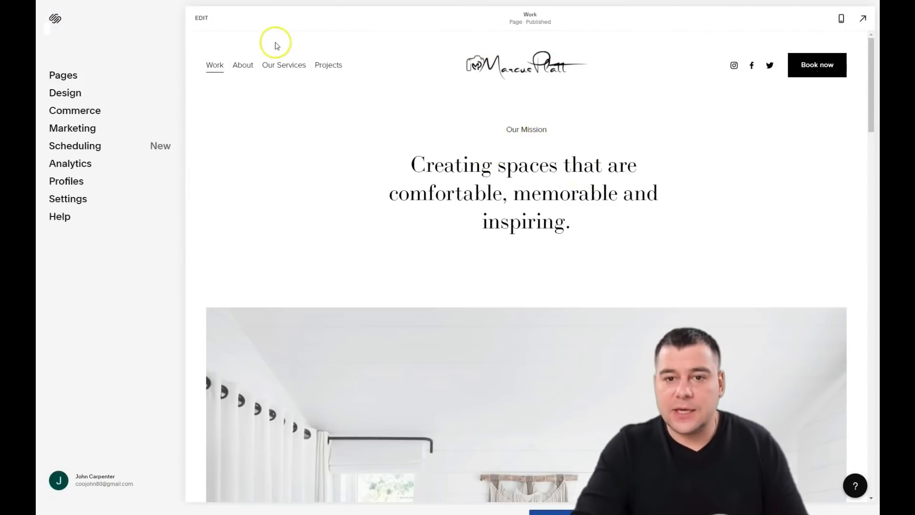
left_click(199, 18)
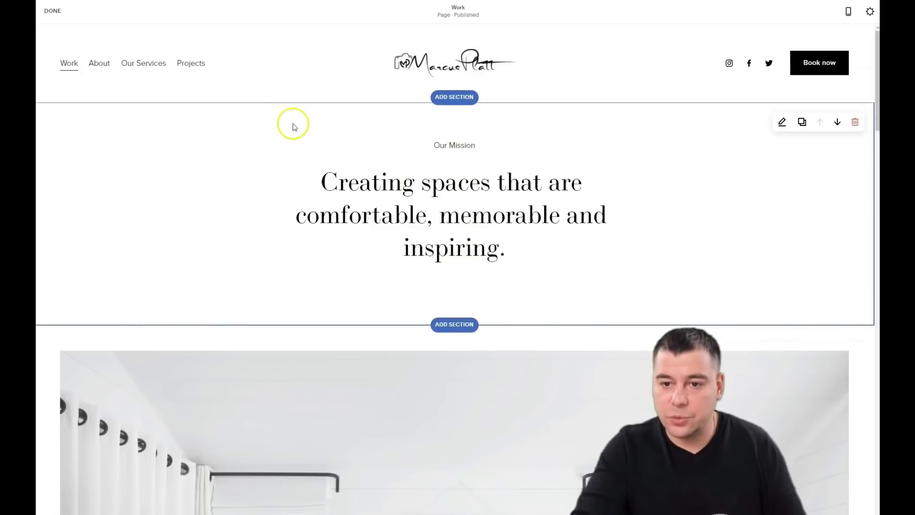
Step: Browse the content blocks that can be inserted above the mission text, and close the list without adding one
left_click(454, 132)
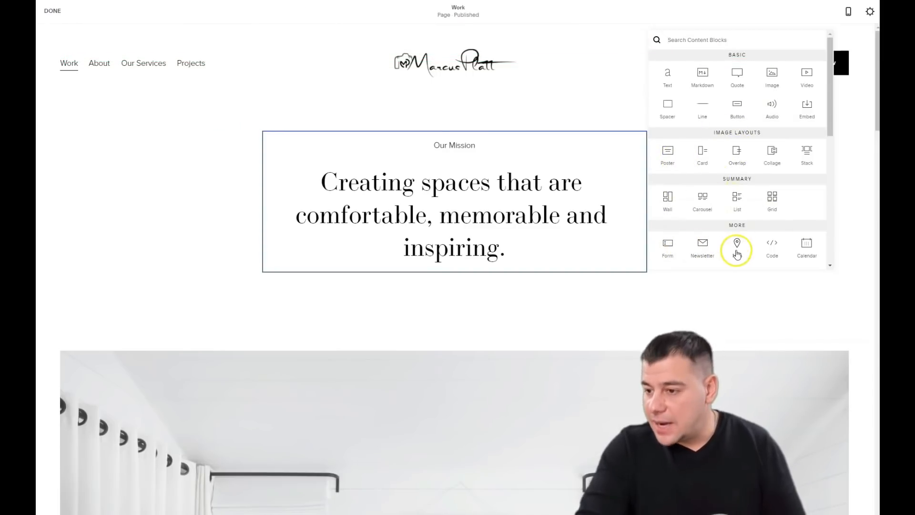
scroll(767, 214, "down", 3)
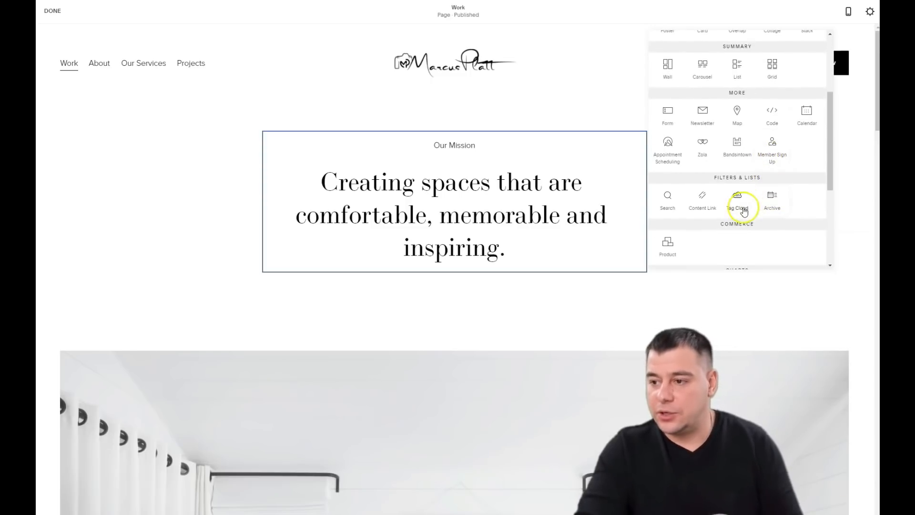
scroll(706, 188, "down", 3)
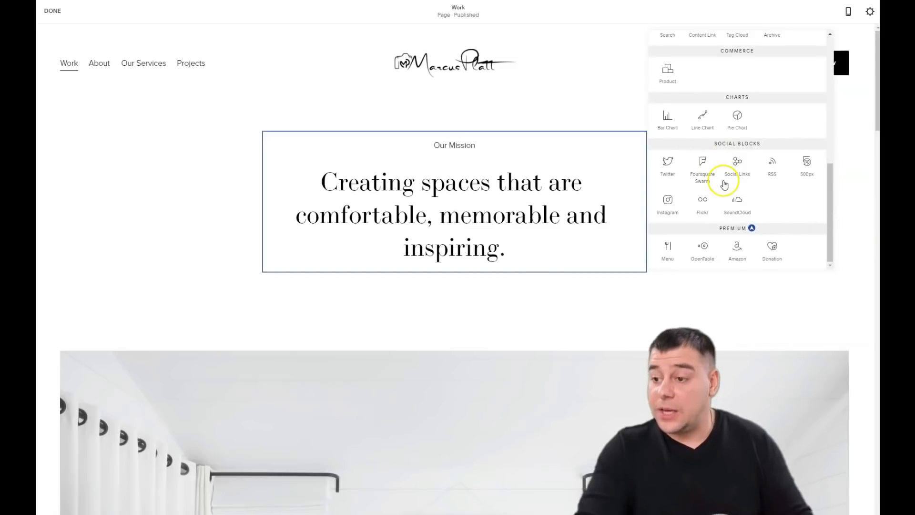
scroll(724, 185, "up", 6)
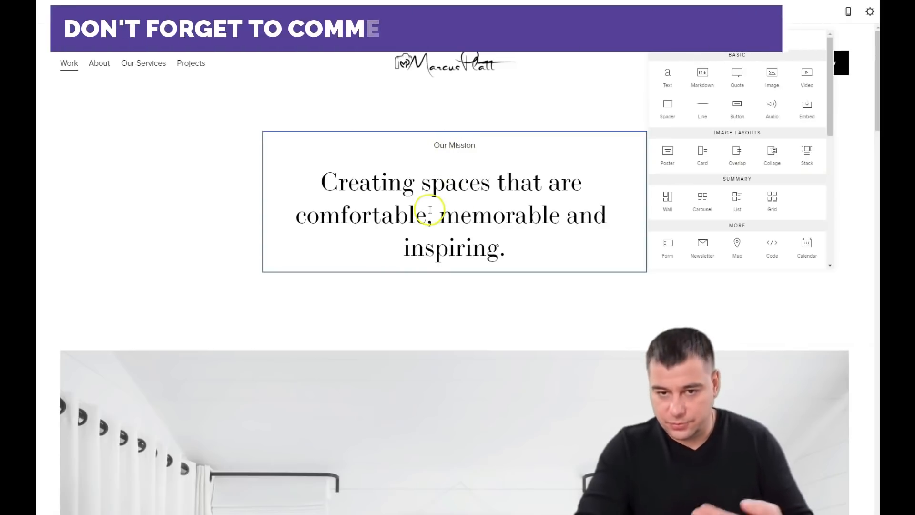
left_click(499, 291)
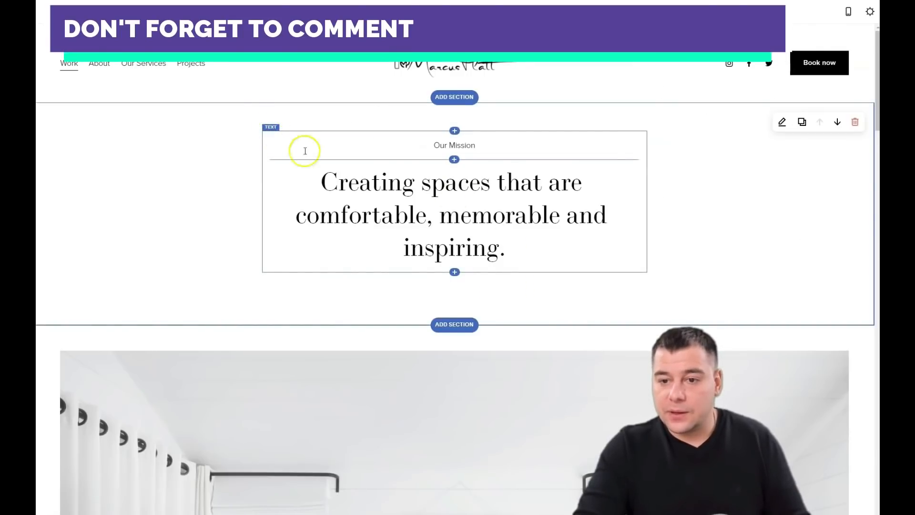
Step: Delete the "Our Mission" caption and replace the mission heading with "Book me now and get 20% discount"
left_click(473, 147)
left_click_drag(474, 147, 404, 148)
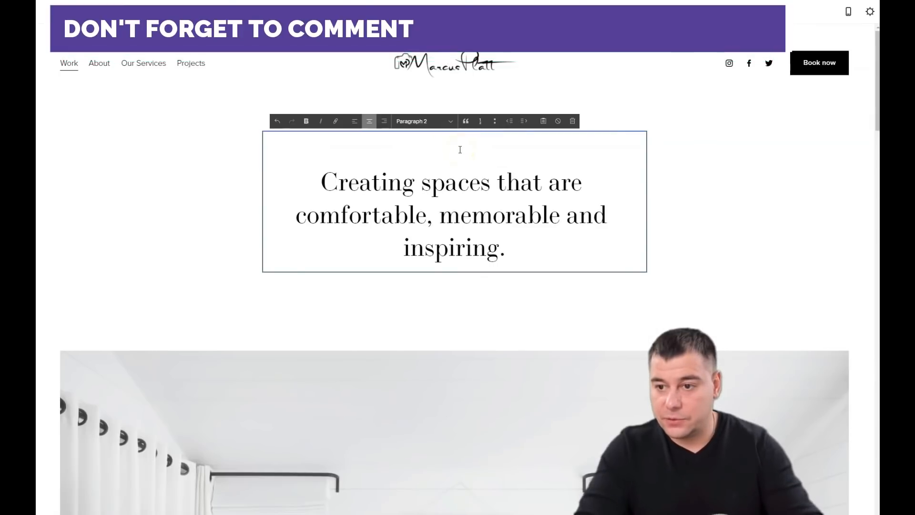
left_click_drag(506, 248, 294, 174)
type("Book me now")
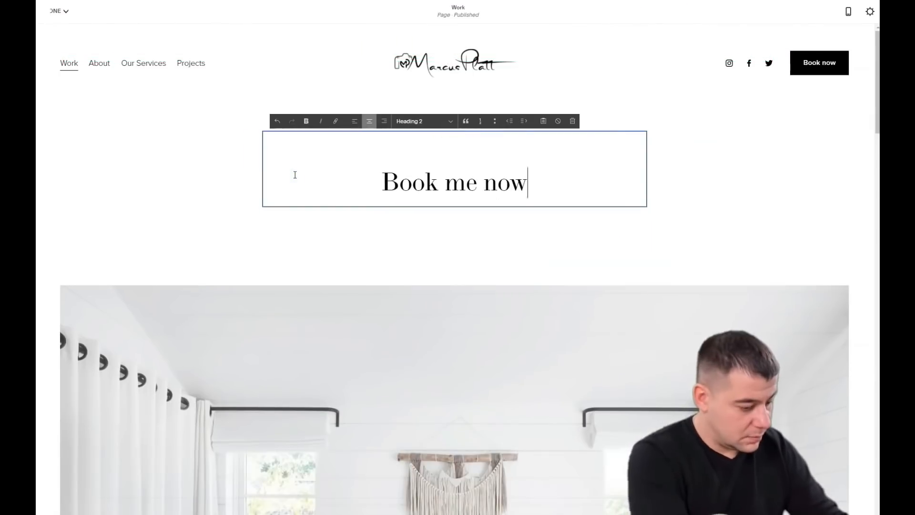
type(" and get 20% discount")
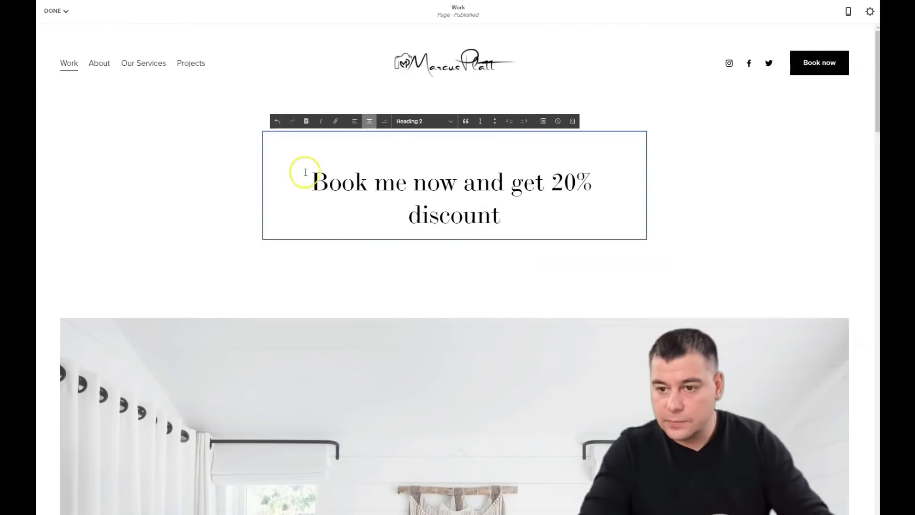
Step: Remove the empty line above the discount heading and leave text editing
left_click(438, 151)
left_click(401, 145)
right_click(453, 145)
left_click(316, 153)
key("BackSpace")
left_click(494, 229)
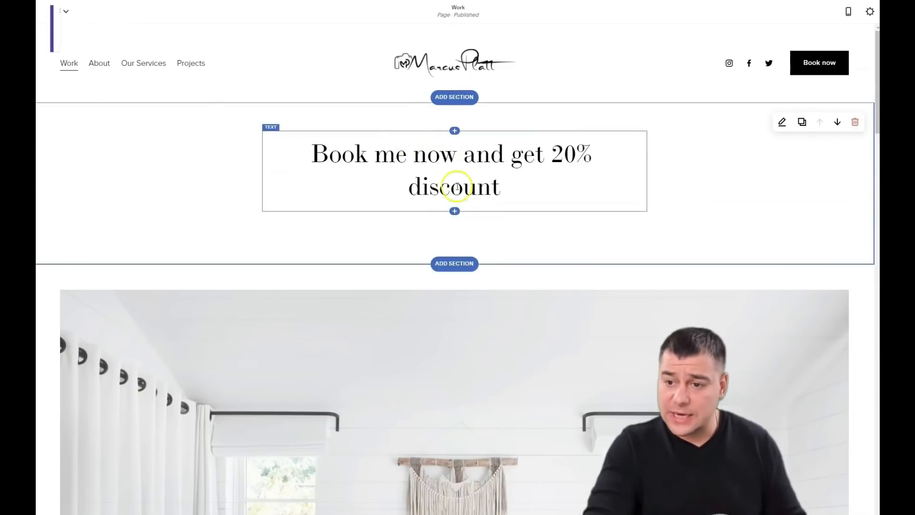
Step: Change the discount text's style to Heading 1
left_click(274, 128)
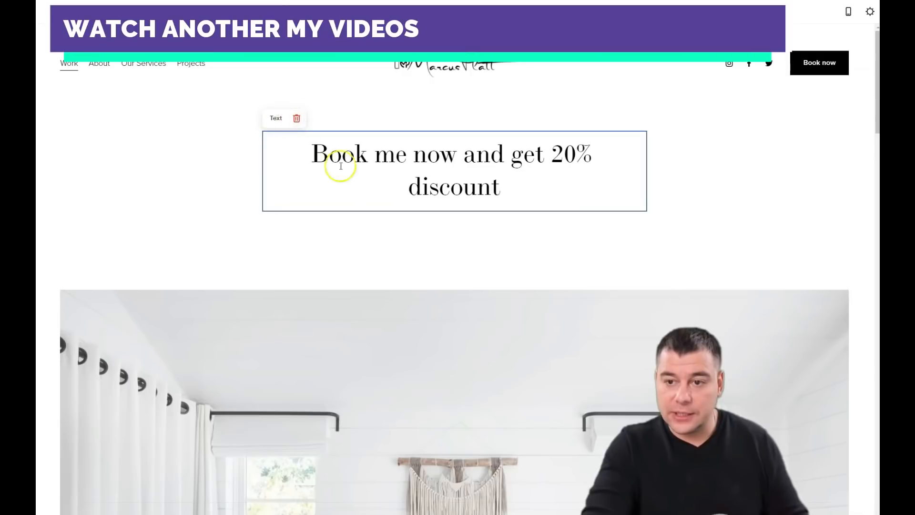
left_click(341, 166)
left_click(512, 187)
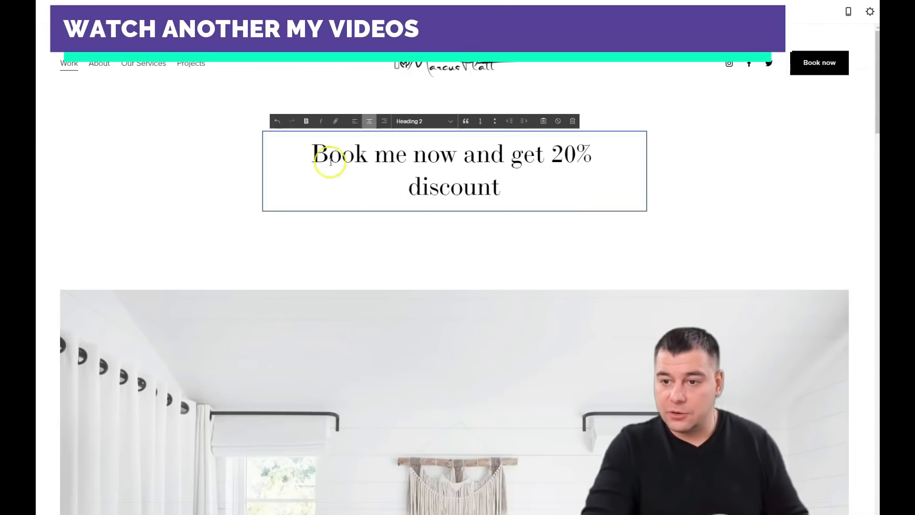
left_click(451, 123)
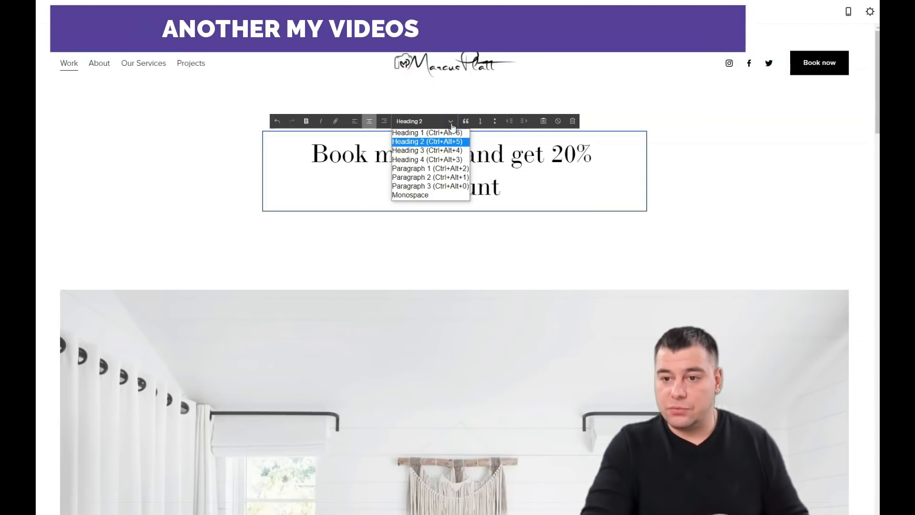
left_click(419, 133)
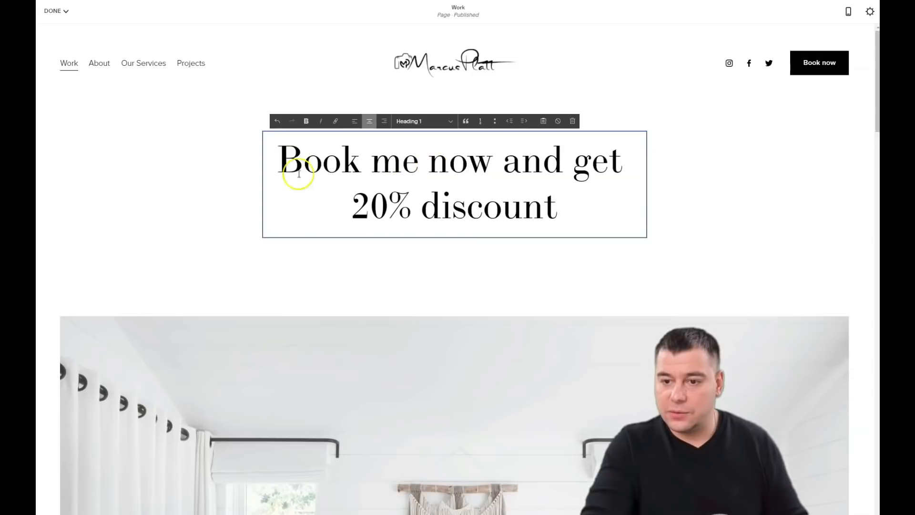
Step: Inspect the link options for the word "Book" in the heading, and close them without adding a link
left_click_drag(280, 164, 357, 163)
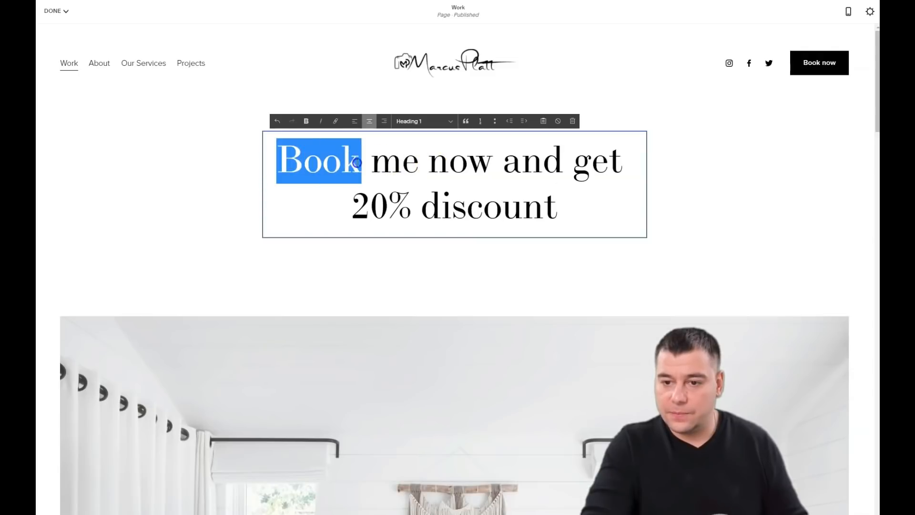
left_click(336, 122)
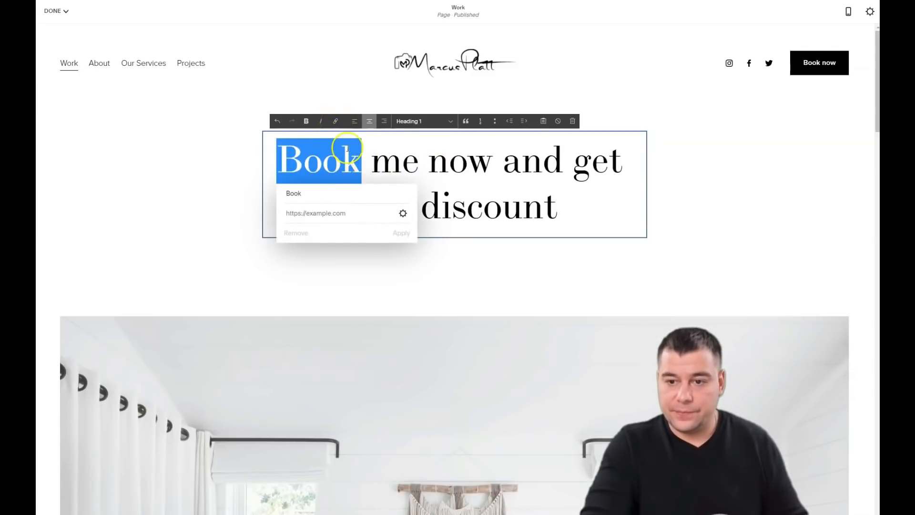
left_click(336, 125)
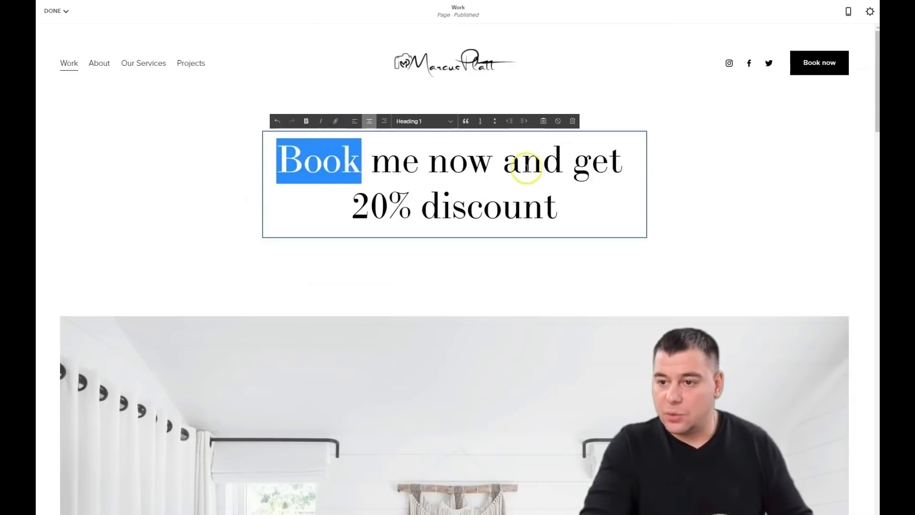
left_click(521, 205)
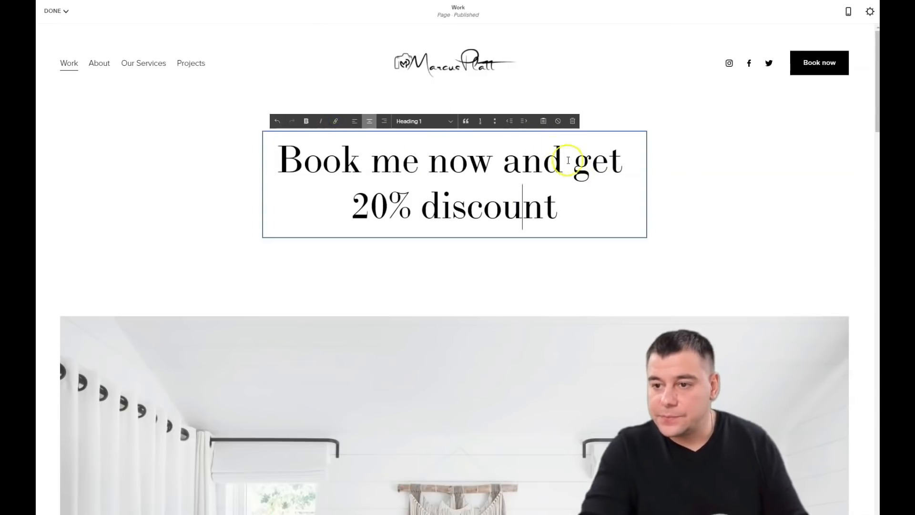
left_click(674, 237)
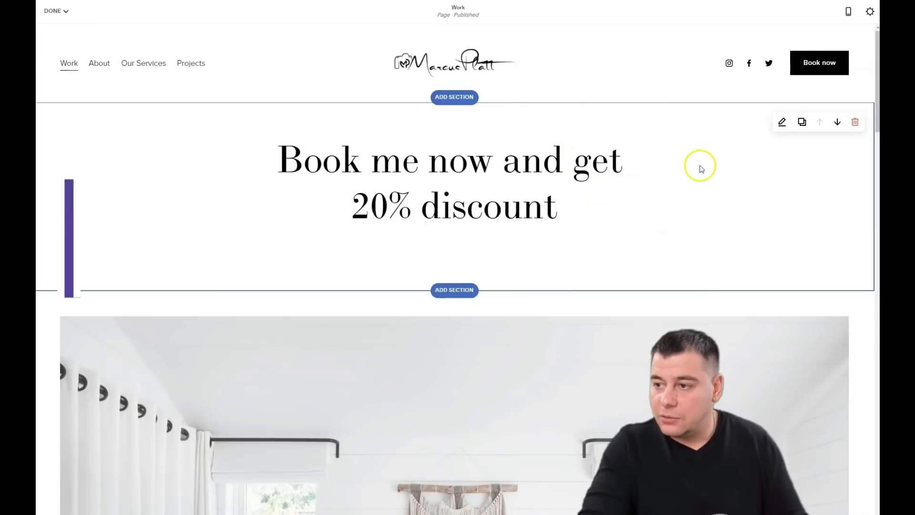
Step: Try section heights M and L on the discount heading's section, restore height S, and set its content width to L
scroll(680, 286, "down", 3)
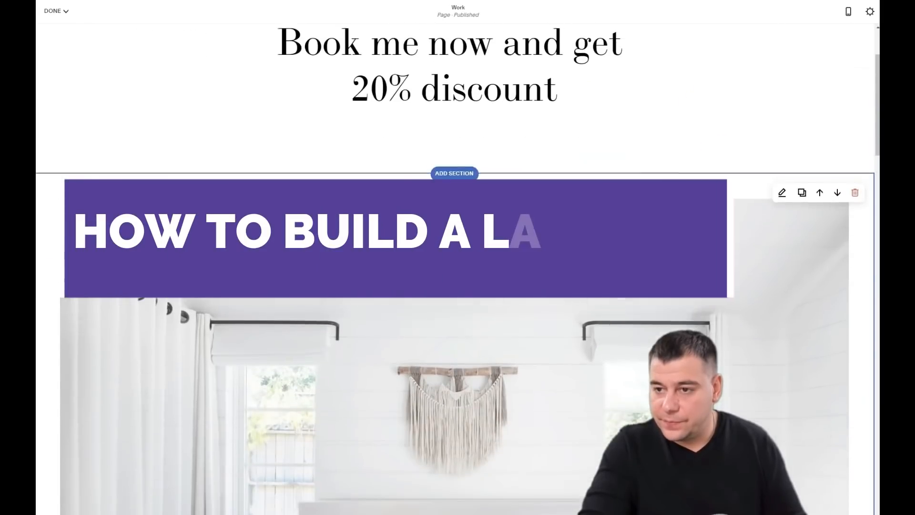
scroll(621, 286, "up", 3)
scroll(603, 301, "down", 10)
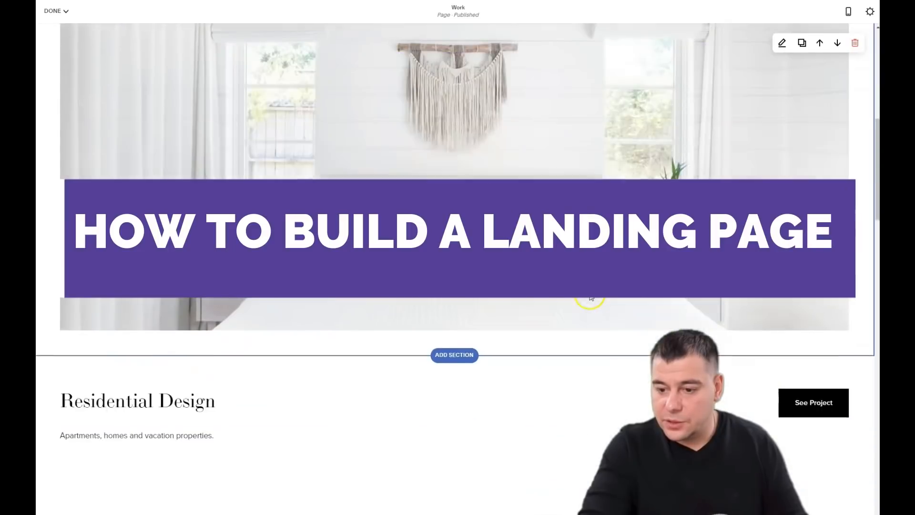
scroll(591, 298, "up", 10)
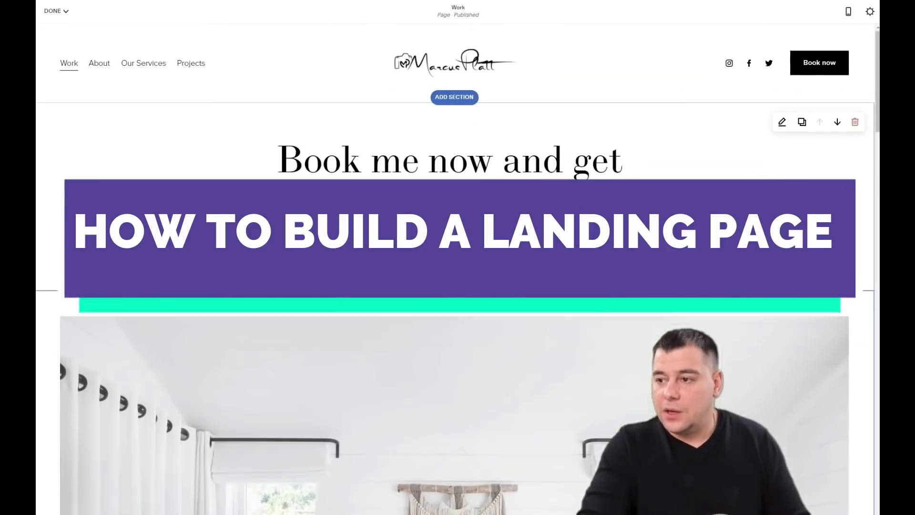
left_click(783, 122)
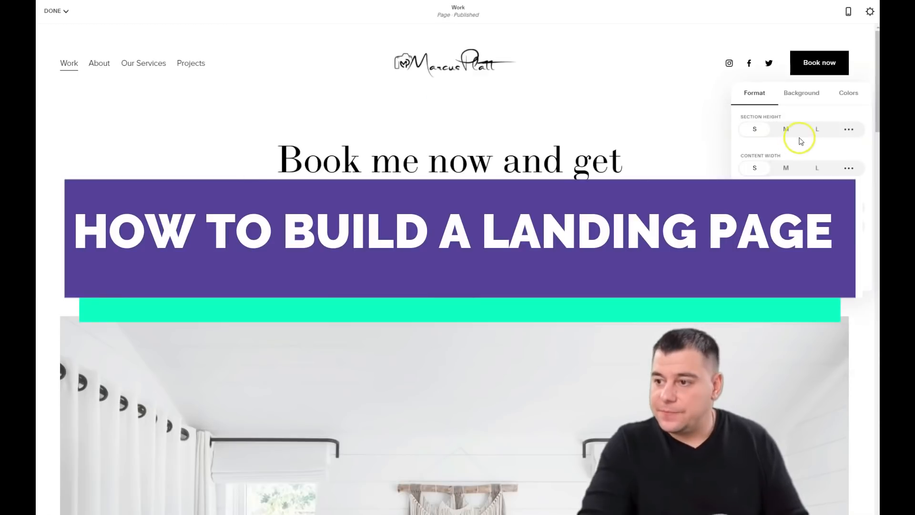
left_click(786, 130)
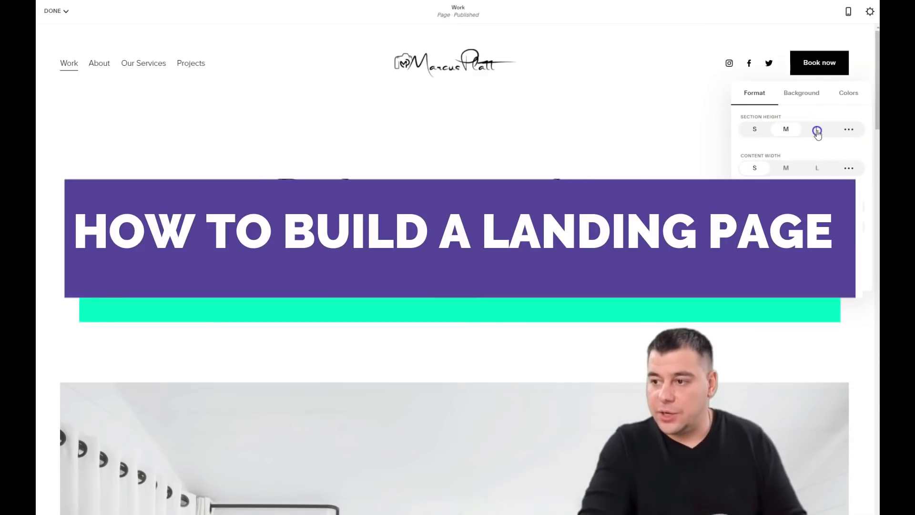
left_click(817, 130)
left_click(816, 170)
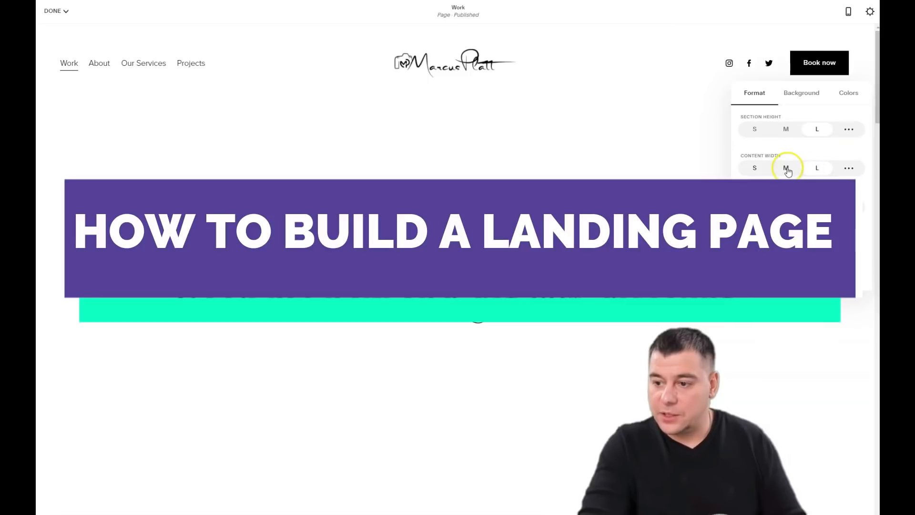
left_click(757, 133)
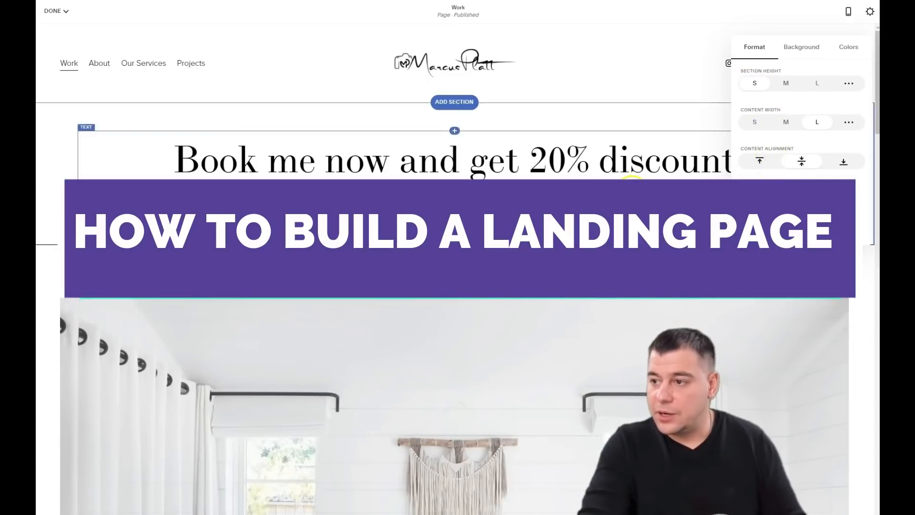
Step: Check the discount section's background options, try the Black Bold, Accent Dark and Dark Bold color themes, and apply Black Minimal
left_click(806, 48)
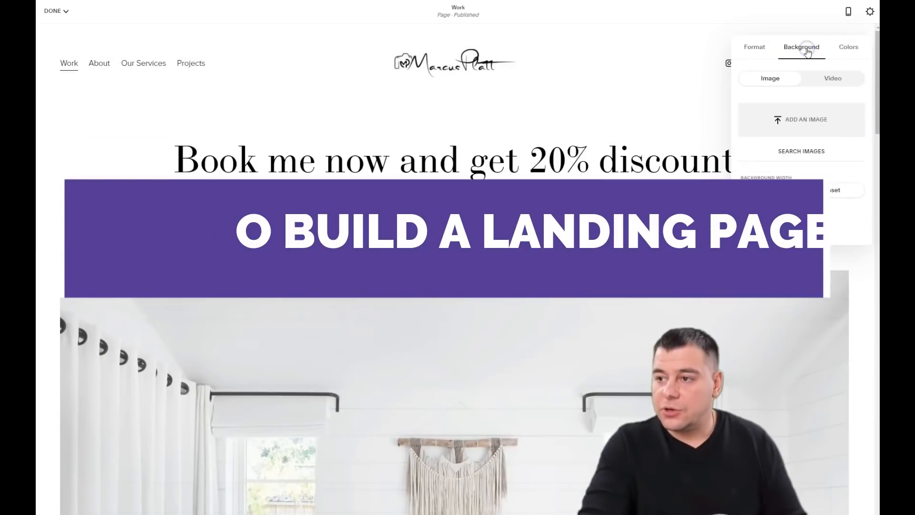
left_click(772, 81)
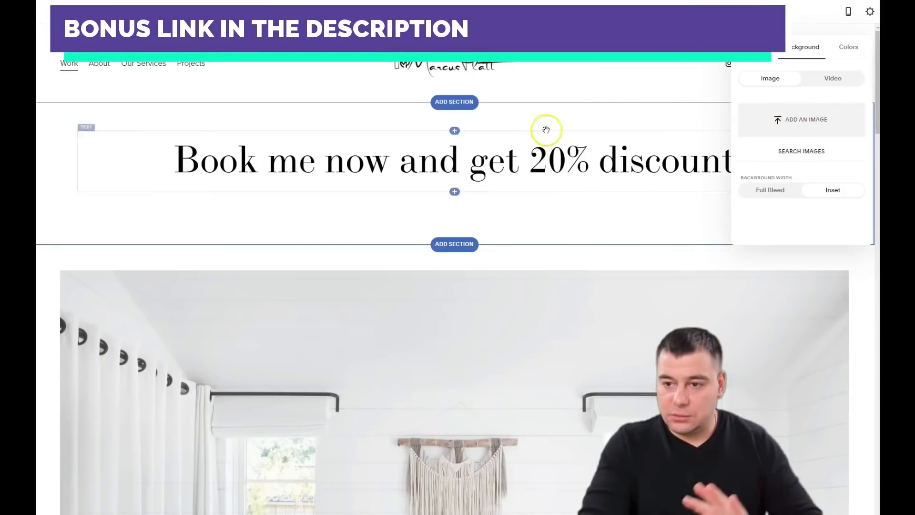
left_click(849, 48)
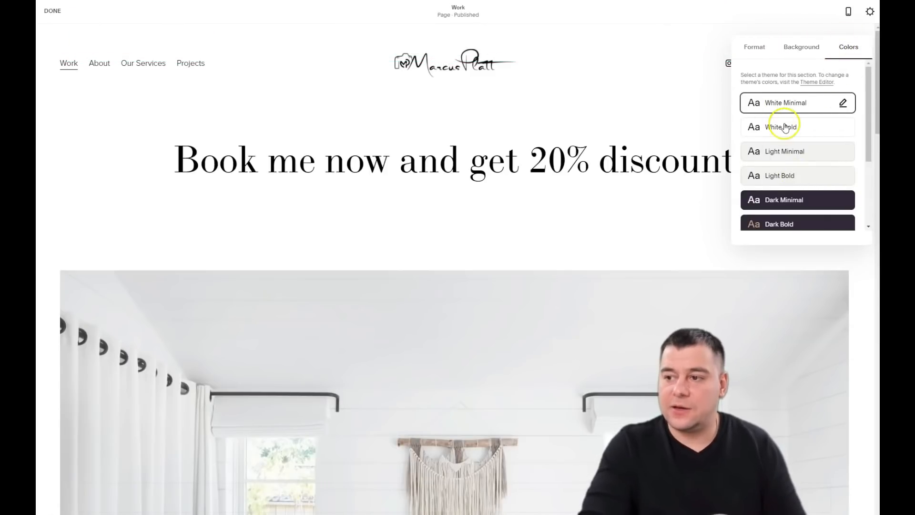
scroll(786, 127, "down", 3)
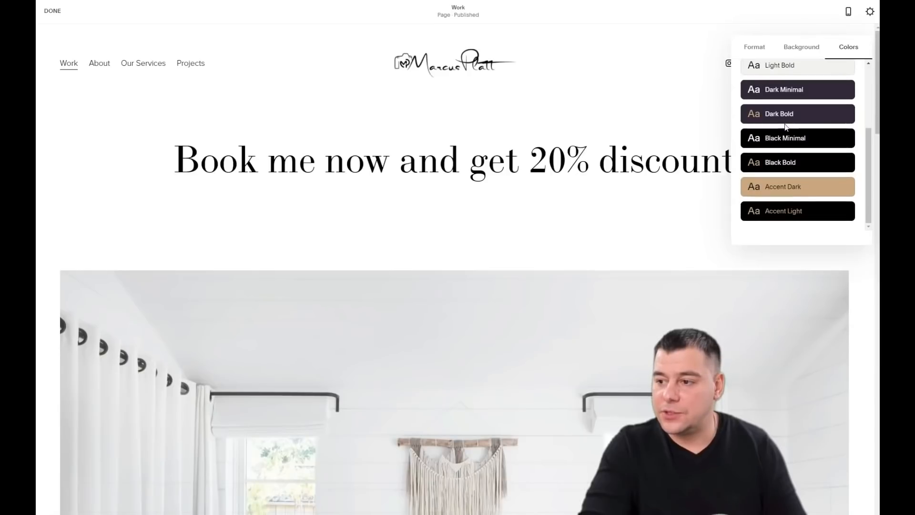
left_click(784, 164)
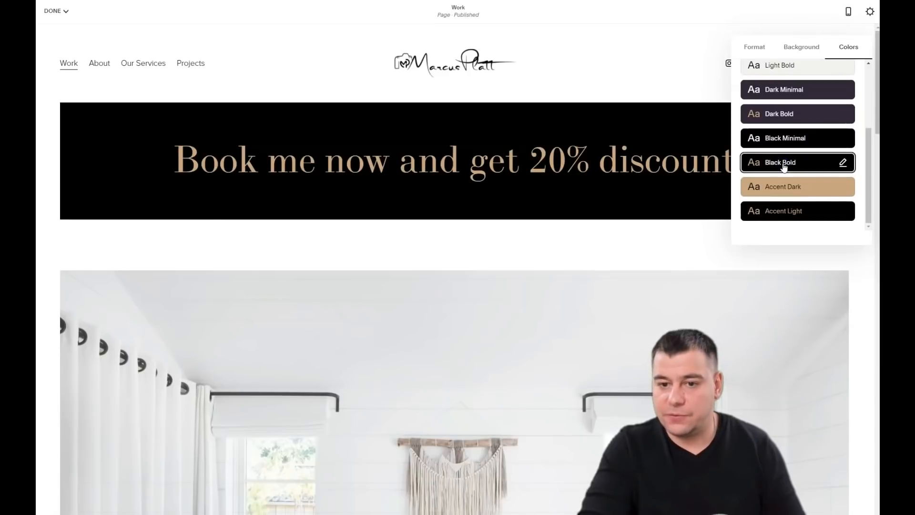
left_click(780, 194)
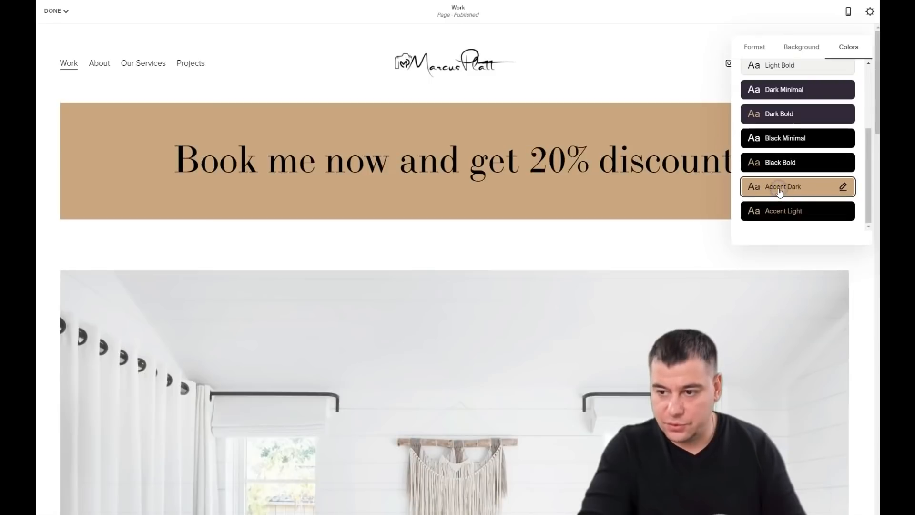
left_click(788, 114)
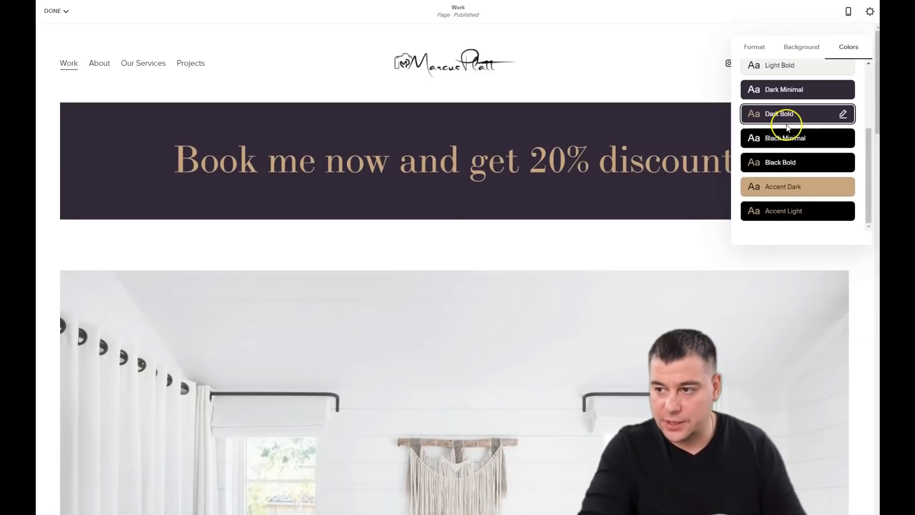
scroll(787, 126, "up", 2)
scroll(777, 115, "down", 1)
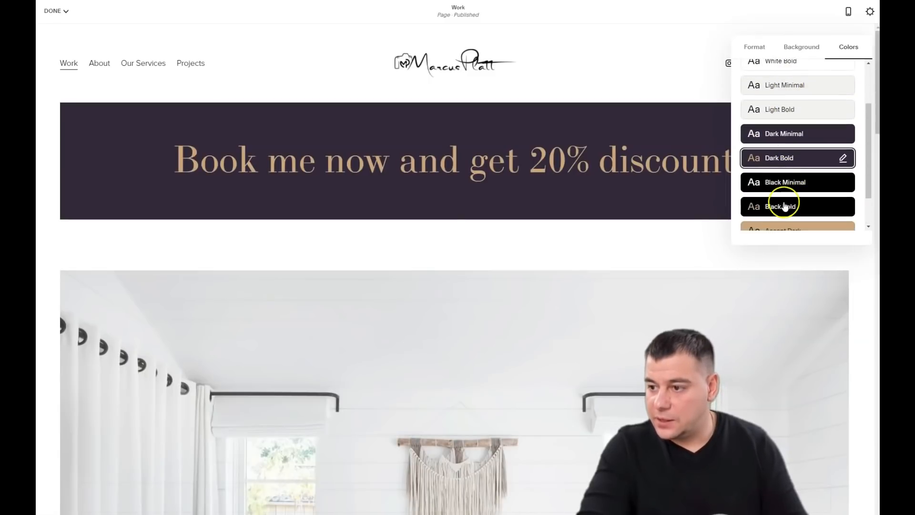
left_click(781, 184)
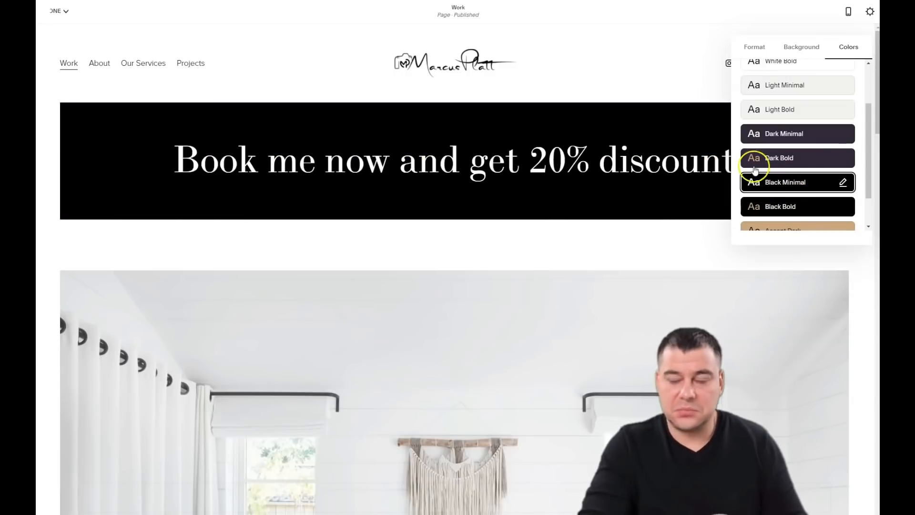
left_click(462, 211)
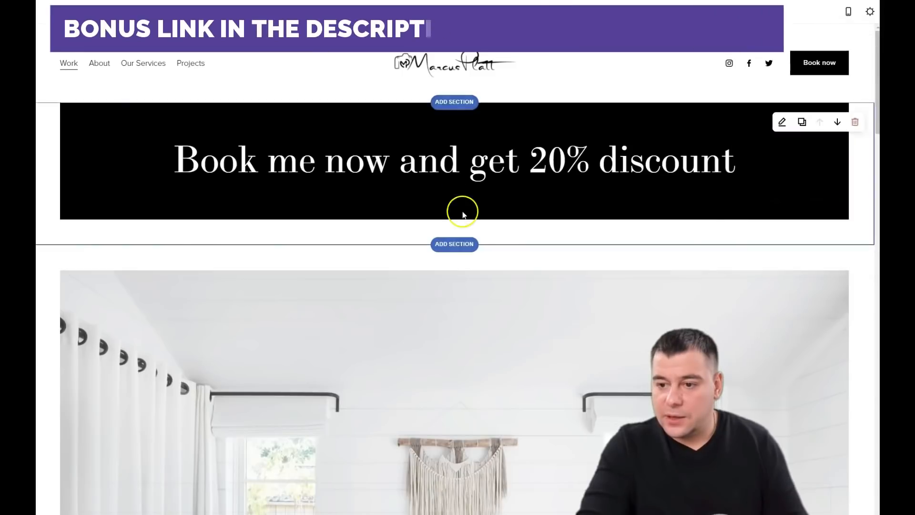
Step: Browse the section categories available for insertion below the discount heading, and close the list without adding one
left_click(456, 245)
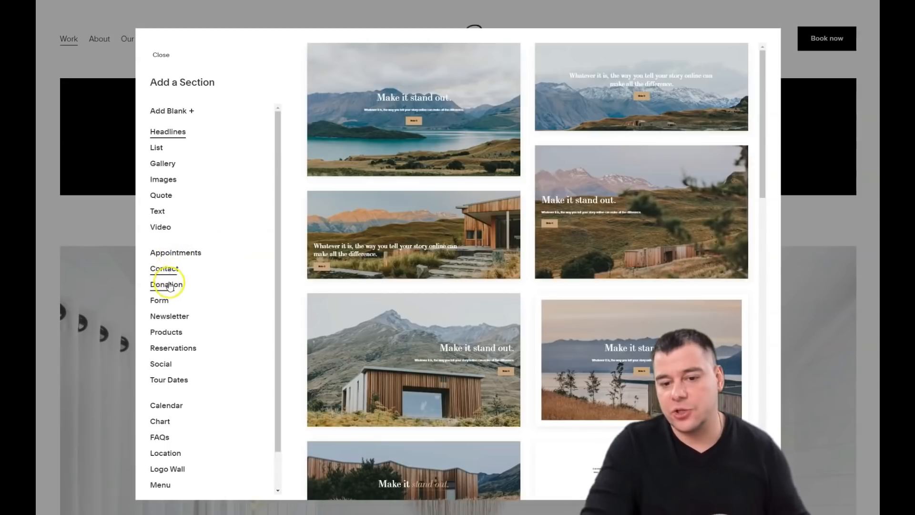
scroll(181, 333, "down", 1)
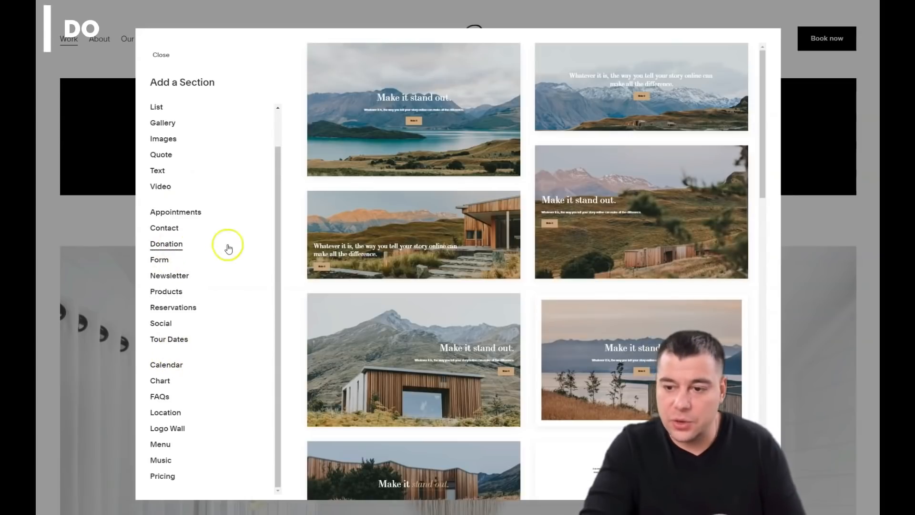
left_click(161, 56)
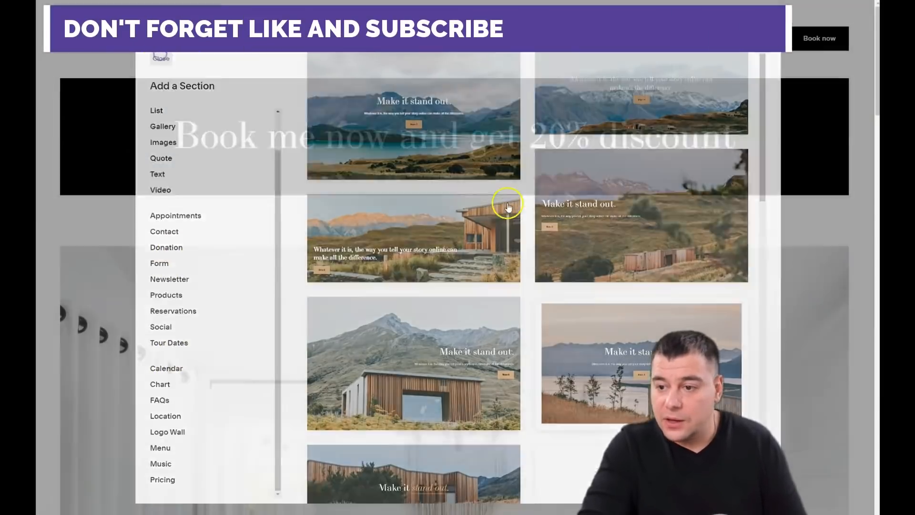
Step: Remove all template sections between the discount heading and the footer, including the bedroom photo, Commercial Design and Experiential Design
scroll(484, 329, "down", 7)
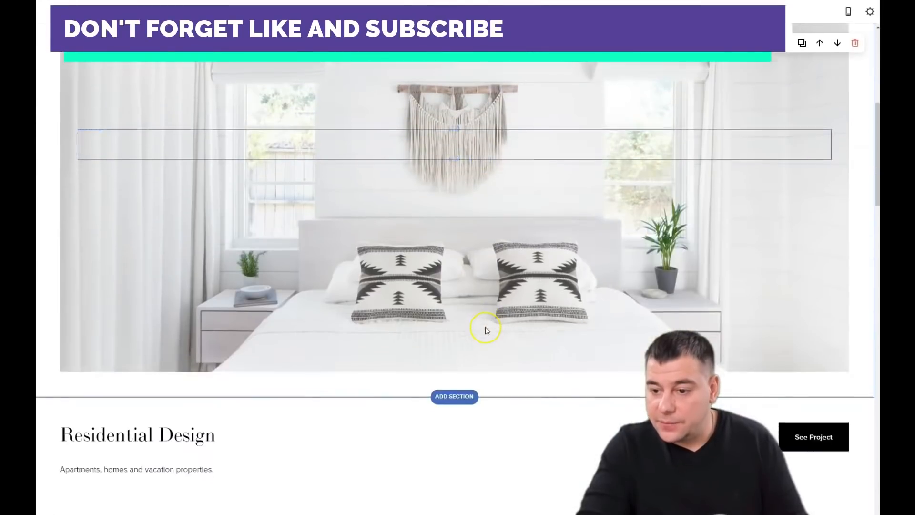
scroll(486, 329, "up", 5)
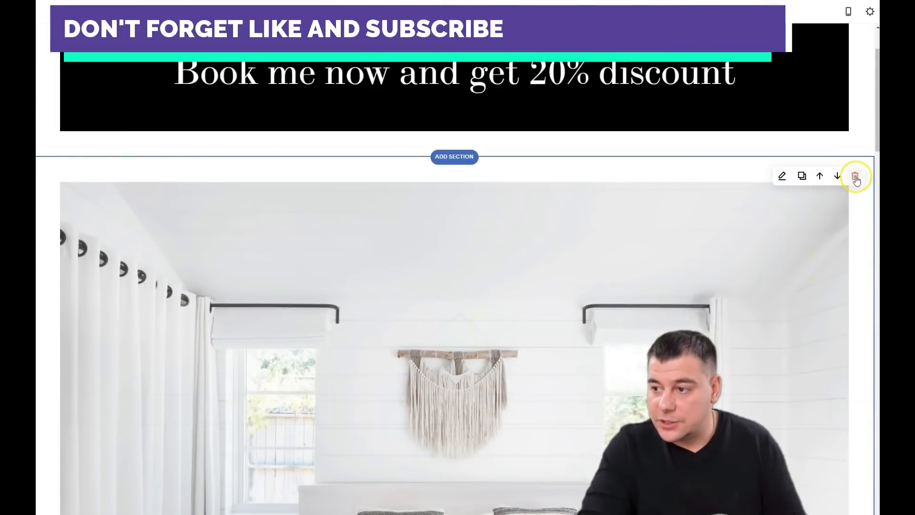
left_click(855, 177)
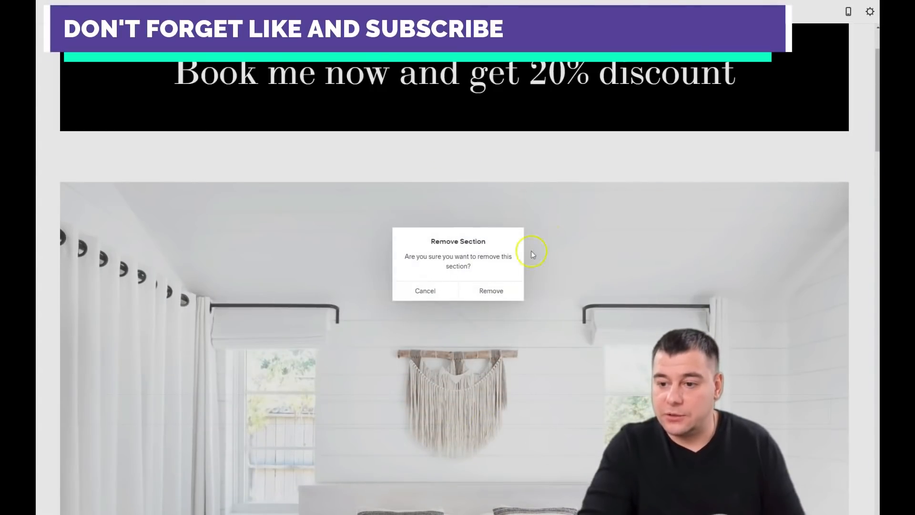
left_click(483, 292)
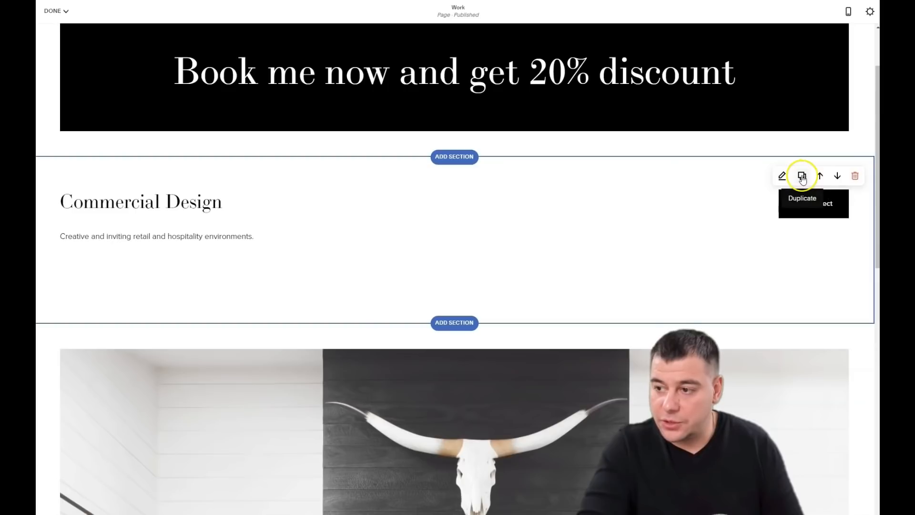
left_click(855, 175)
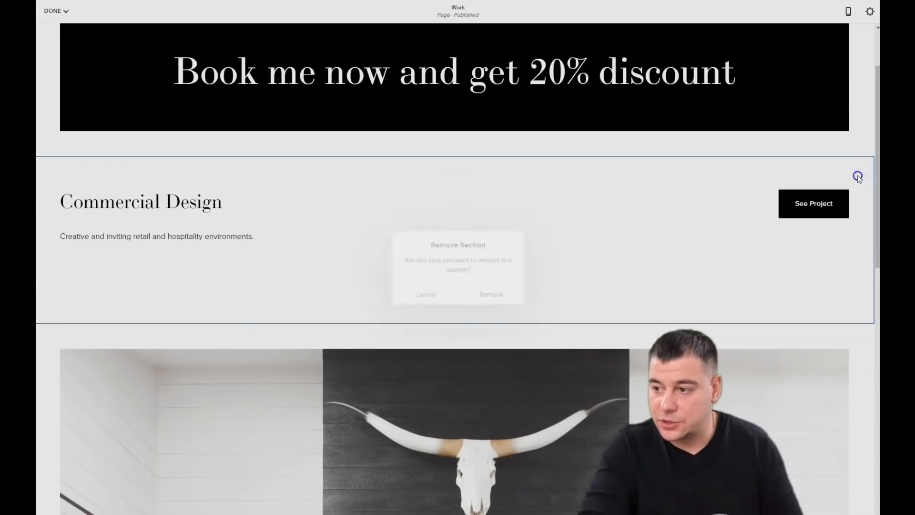
left_click(488, 293)
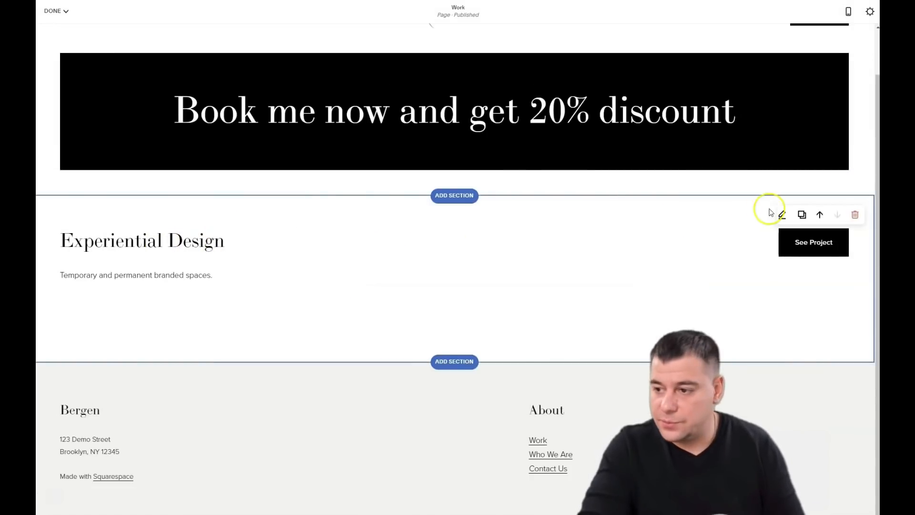
left_click(856, 215)
left_click(487, 288)
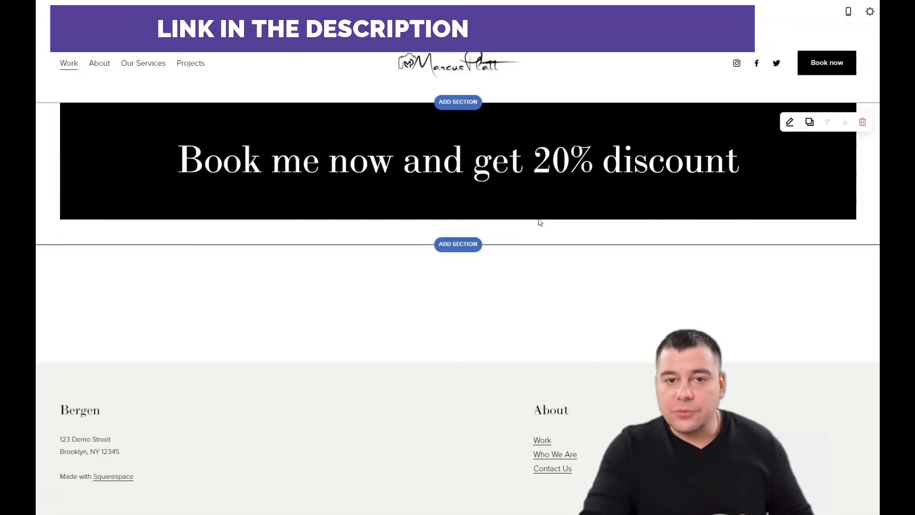
Step: Set the discount section's background width to Full Bleed
left_click(789, 122)
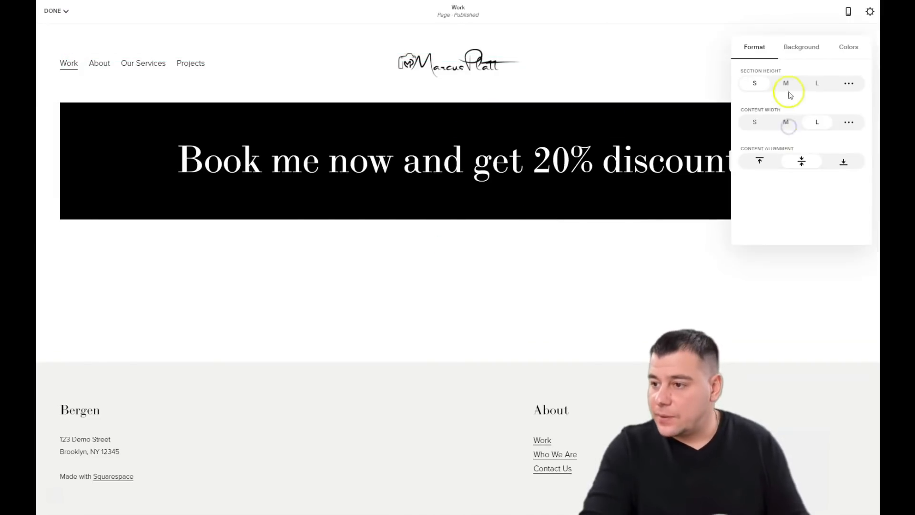
left_click(801, 47)
left_click(770, 192)
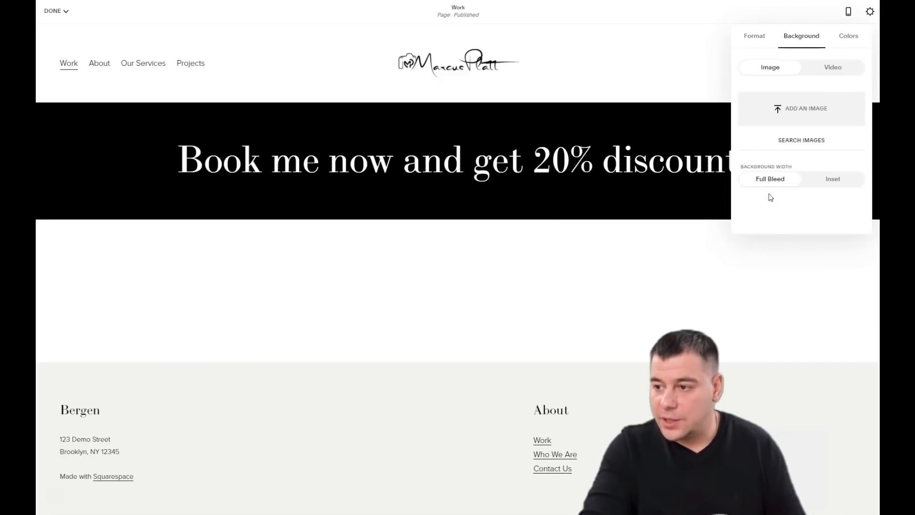
left_click(744, 259)
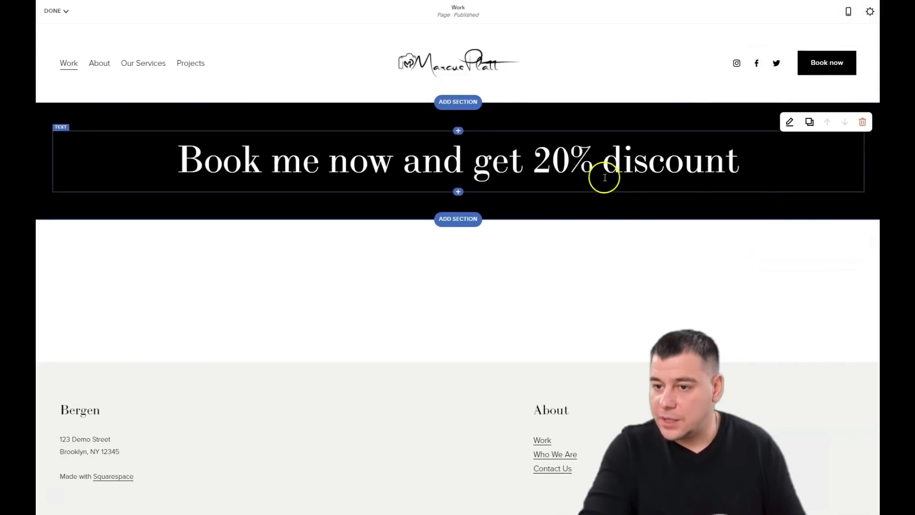
Step: Add the full-width mountain lake layout from the Images category as a new section below the discount heading
left_click(458, 220)
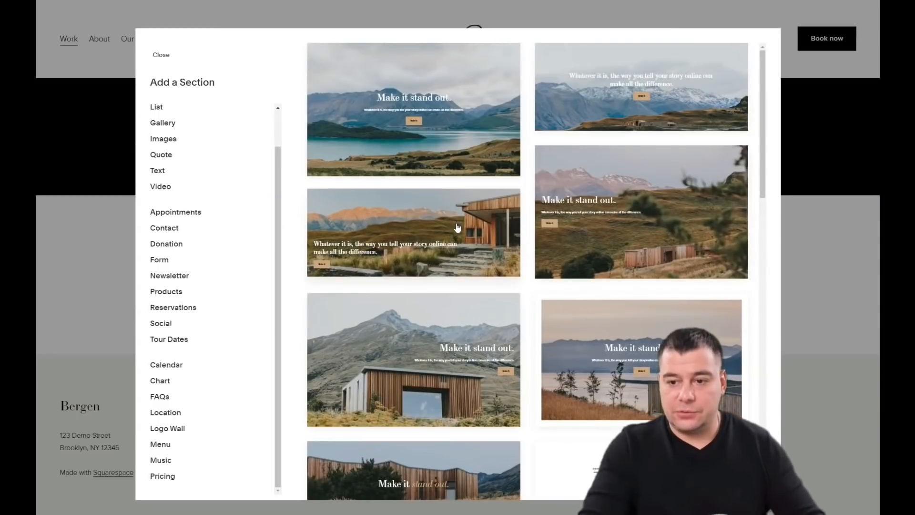
left_click(164, 139)
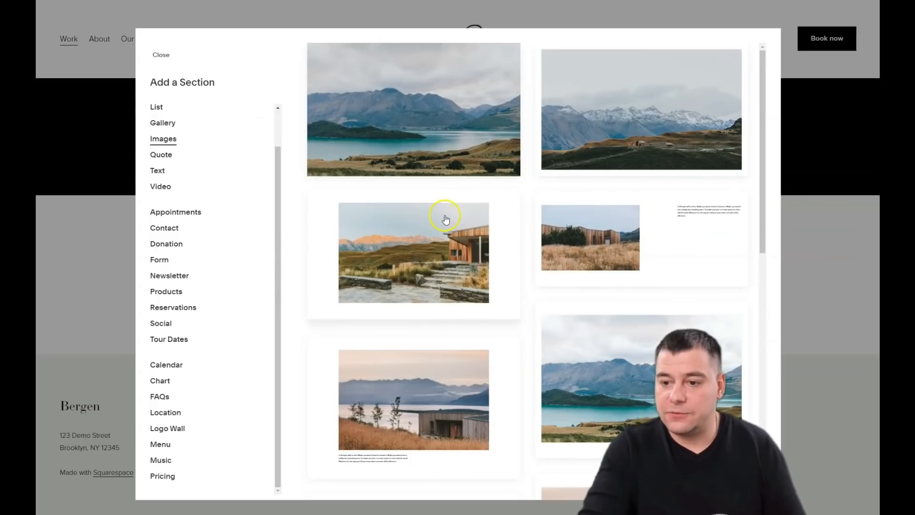
left_click(415, 125)
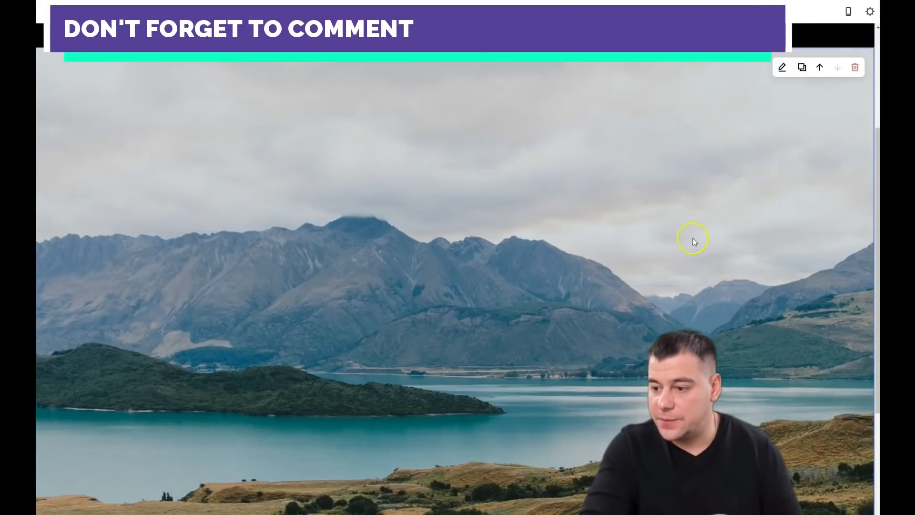
Step: Replace the new section's mountain lake background with the black-and-white photo of the couple's silhouettes
scroll(687, 241, "down", 5)
scroll(722, 209, "up", 7)
left_click(781, 186)
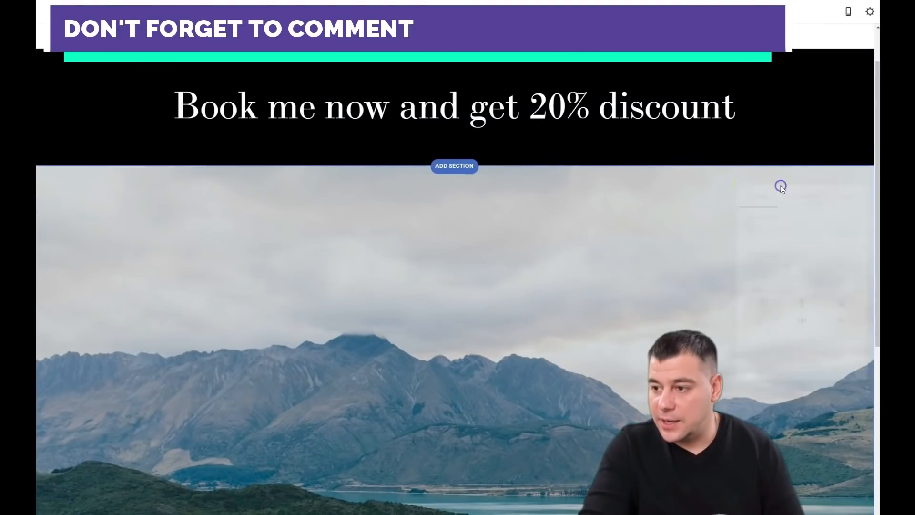
left_click(811, 193)
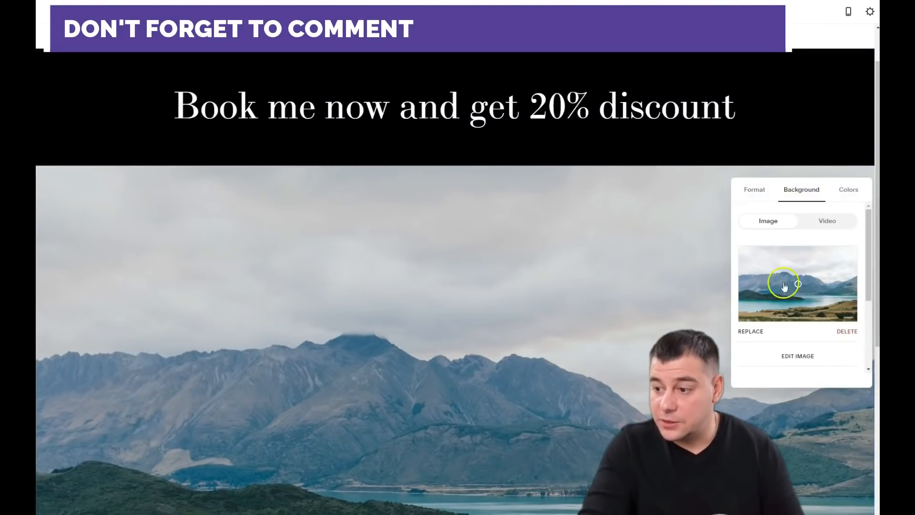
left_click(848, 331)
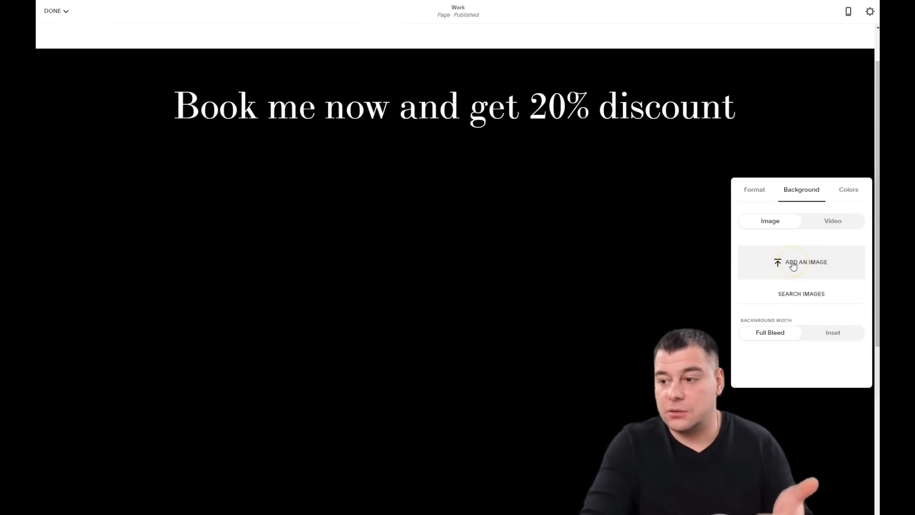
left_click(803, 265)
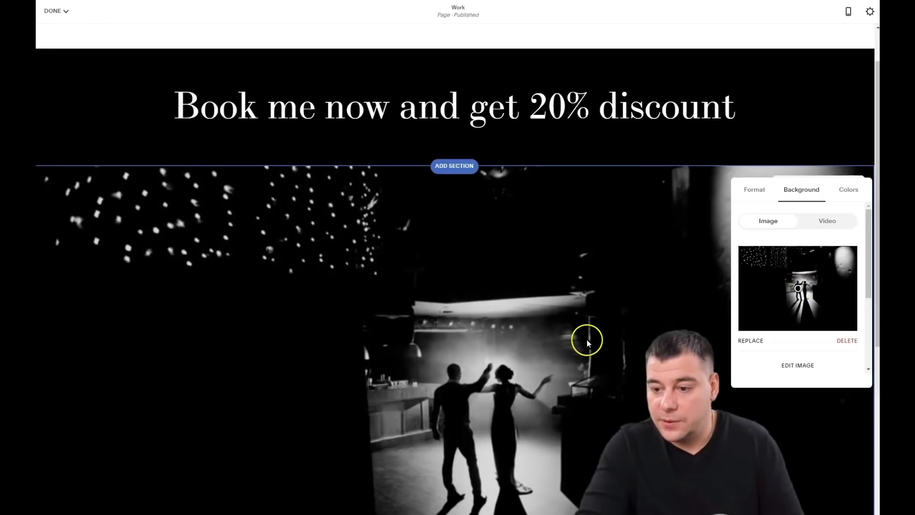
scroll(586, 289, "down", 6)
scroll(586, 290, "up", 7)
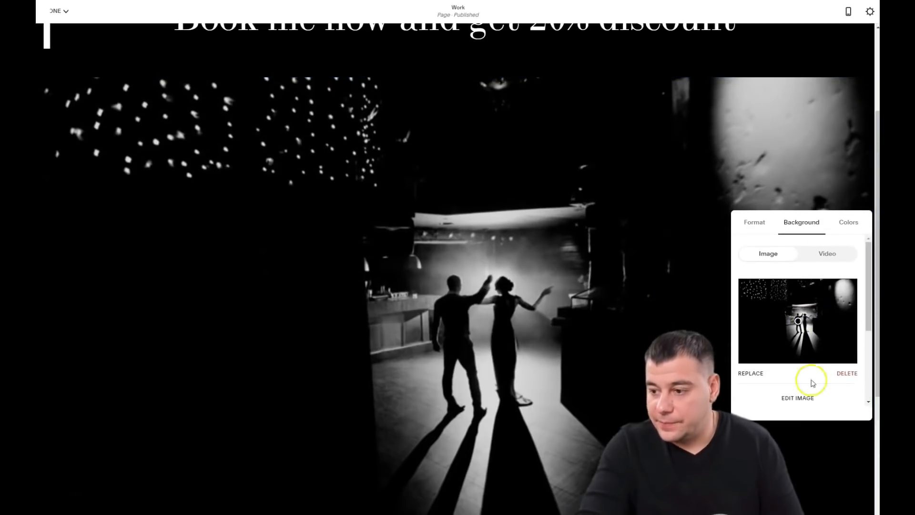
left_click(467, 391)
Step: Try the S and M section heights on the couple photo section and return it to L
scroll(467, 391, "down", 2)
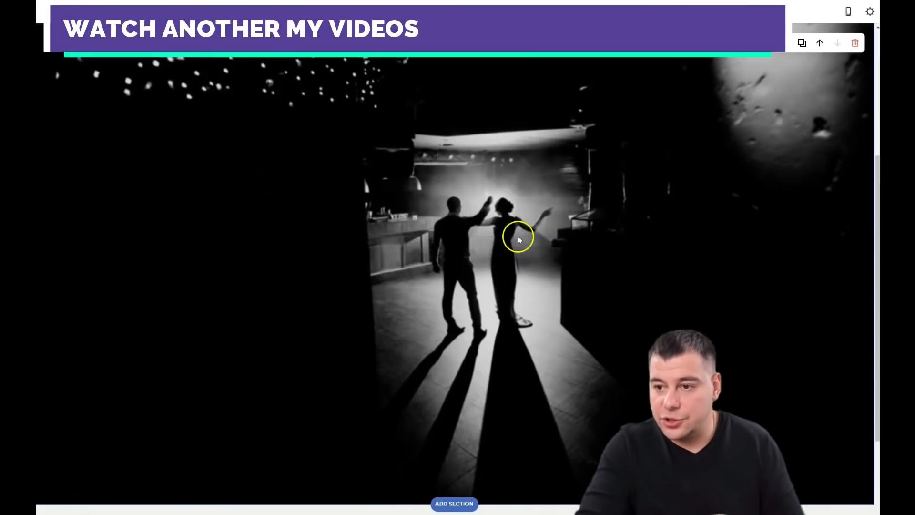
scroll(517, 235, "up", 5)
scroll(534, 288, "down", 6)
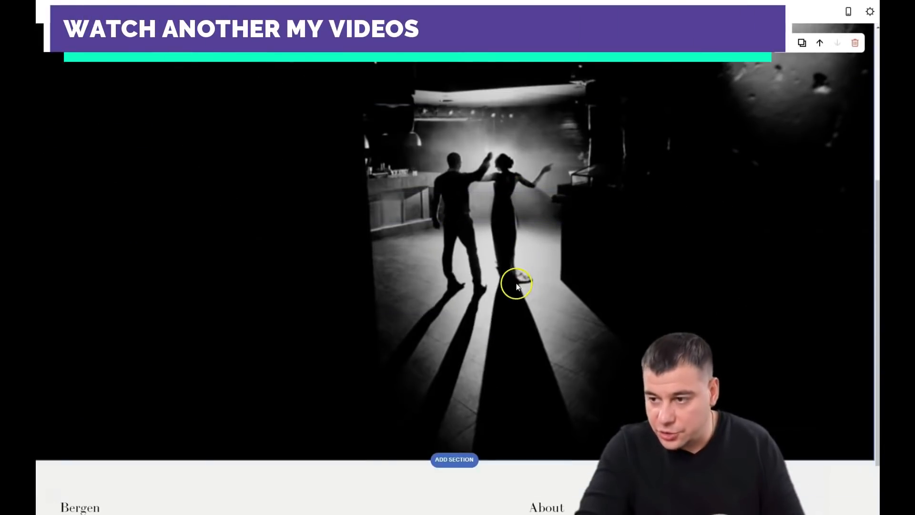
mouse_move(453, 191)
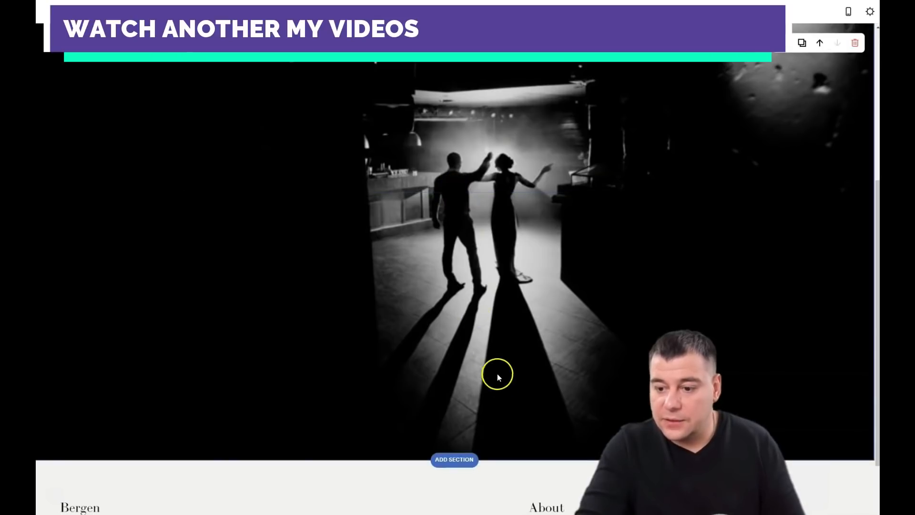
scroll(620, 157, "up", 2)
left_click(781, 63)
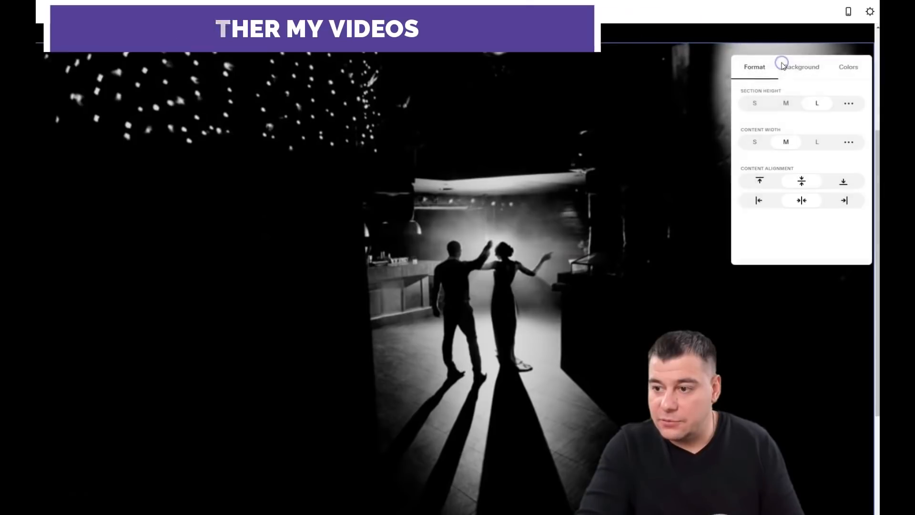
left_click(754, 103)
left_click(785, 244)
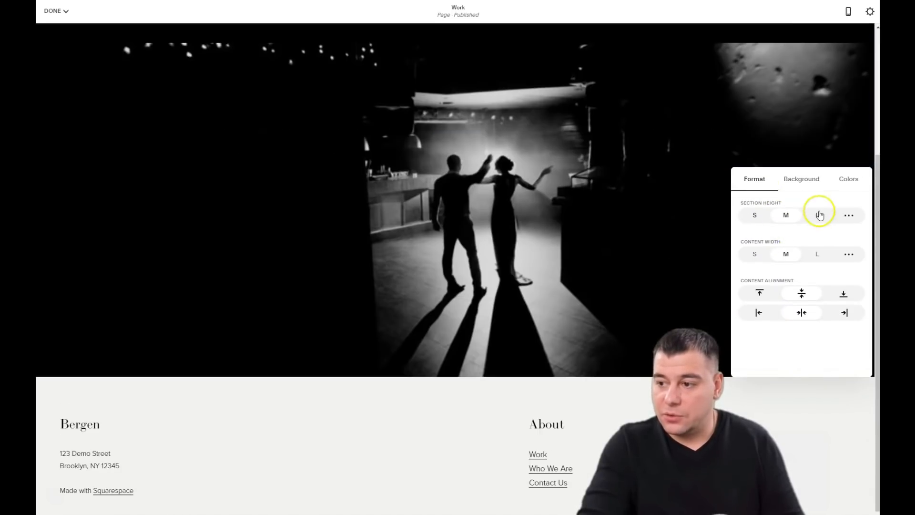
left_click(820, 215)
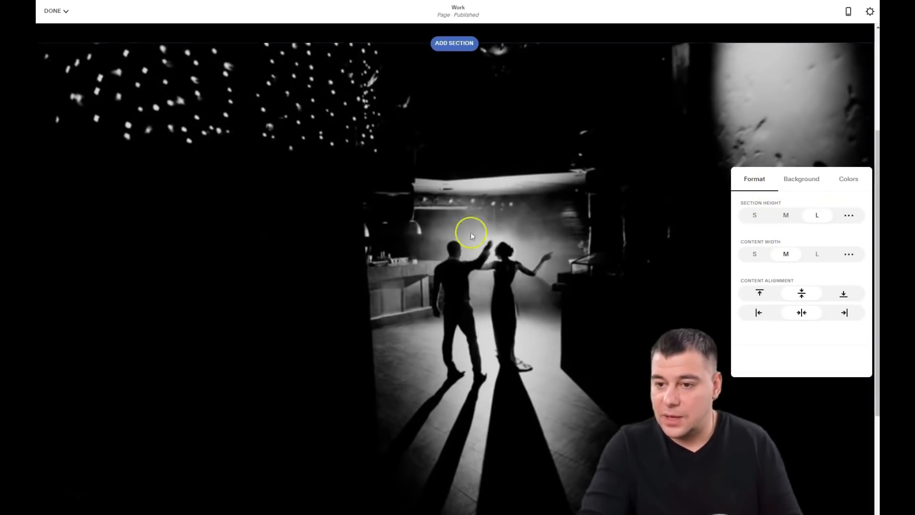
left_click(765, 137)
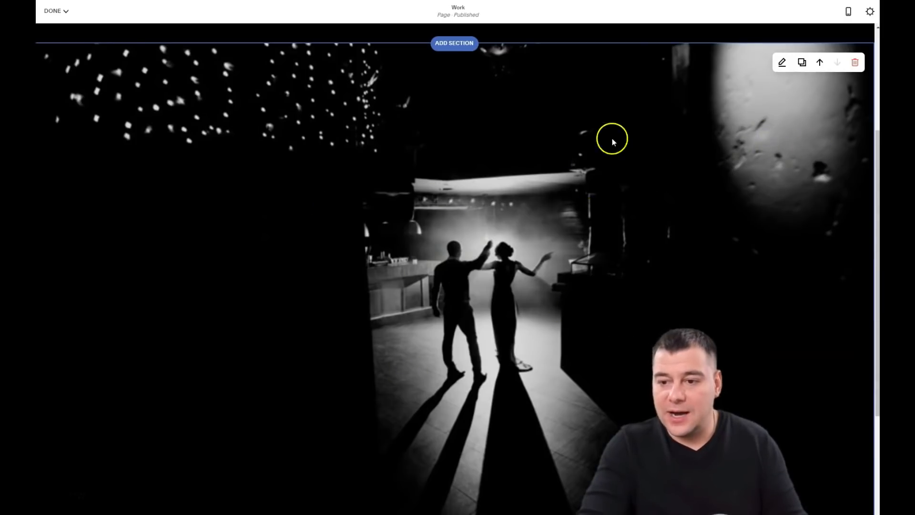
Step: Try a Poster image block in the middle of the couple photo section
left_click(469, 306)
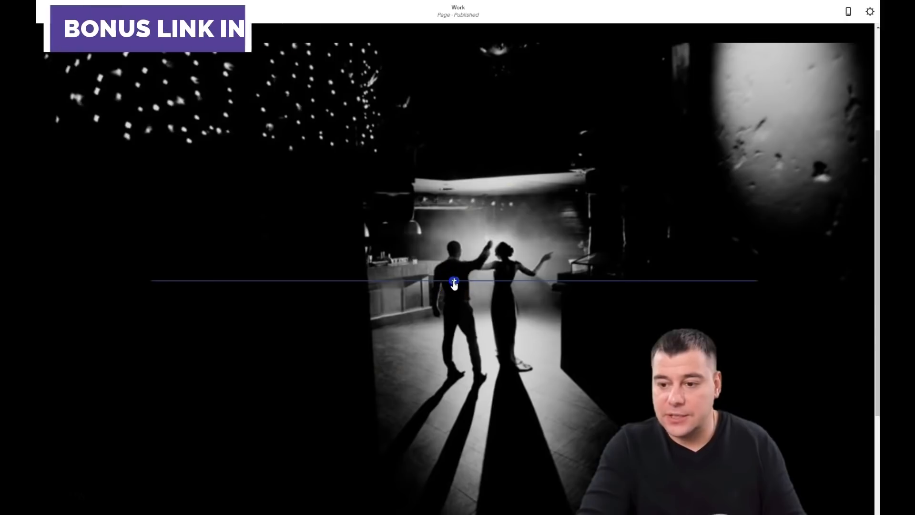
left_click(454, 283)
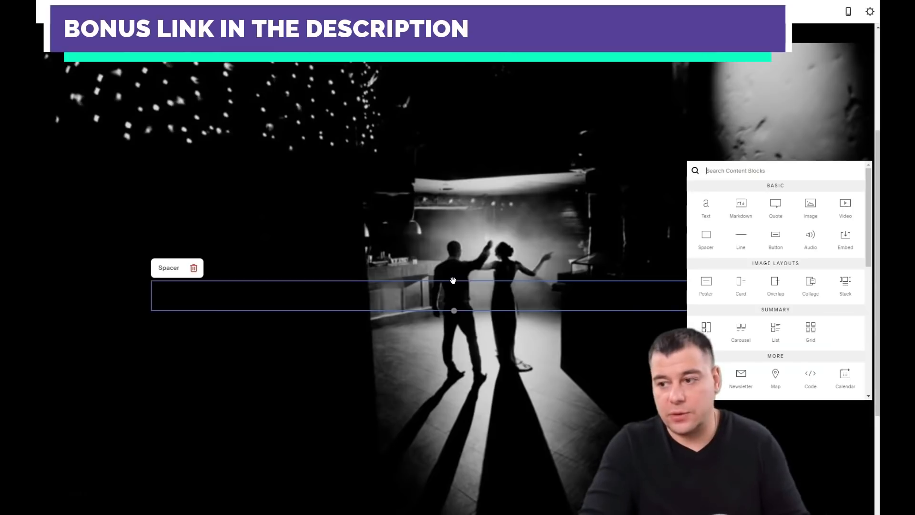
left_click(707, 284)
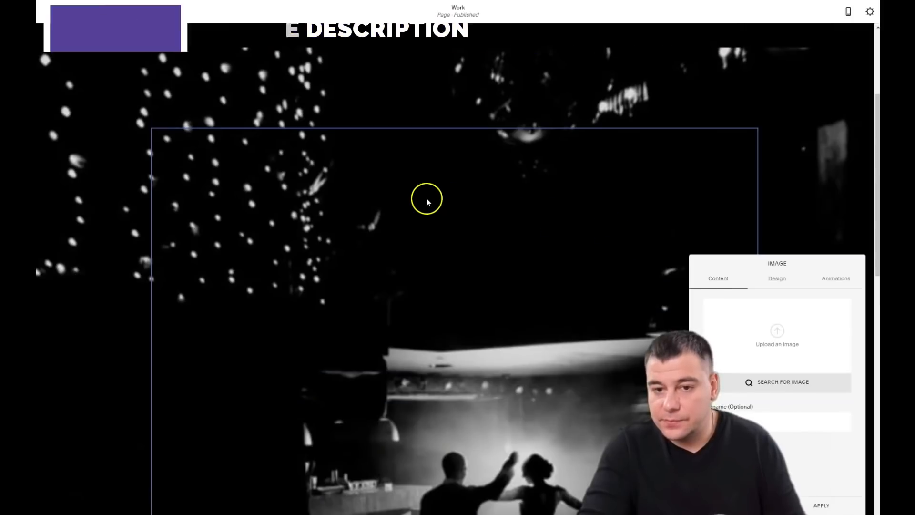
scroll(452, 293, "down", 1)
scroll(452, 296, "down", 5)
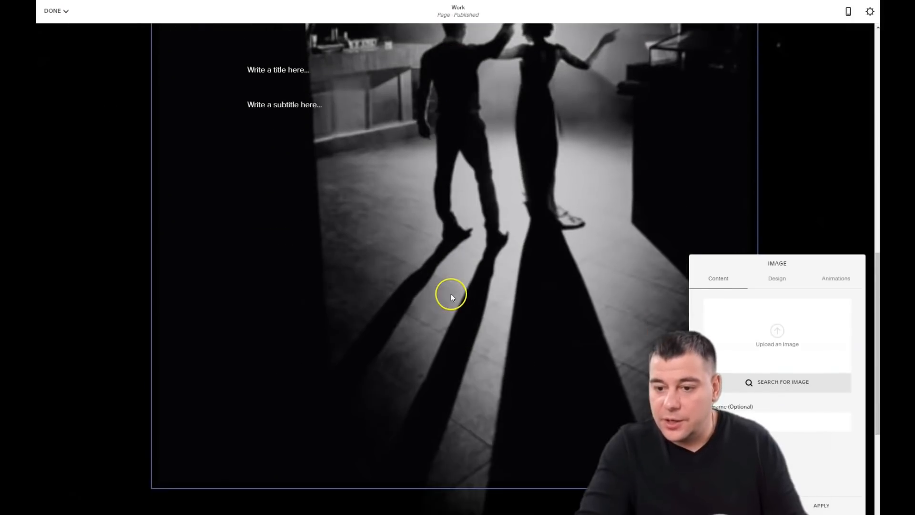
scroll(447, 300, "up", 5)
scroll(447, 299, "up", 3)
scroll(447, 299, "down", 3)
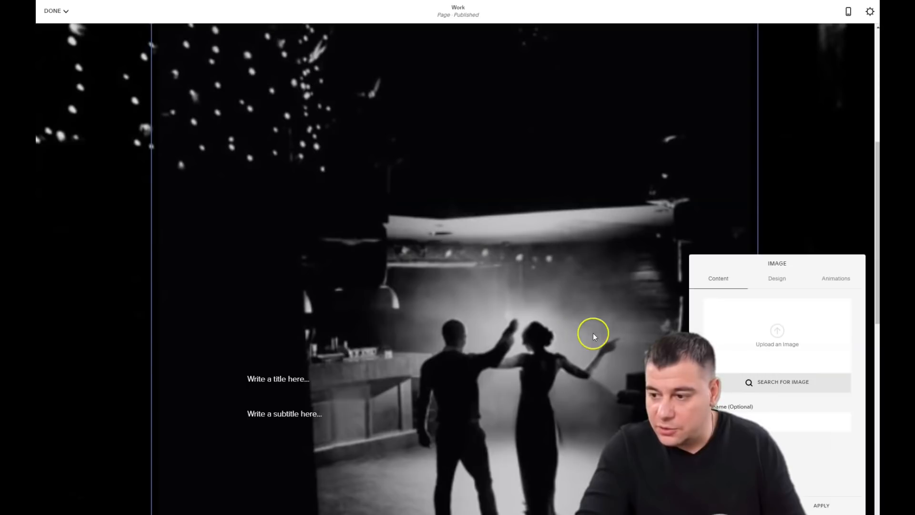
scroll(548, 308, "down", 1)
scroll(519, 262, "up", 3)
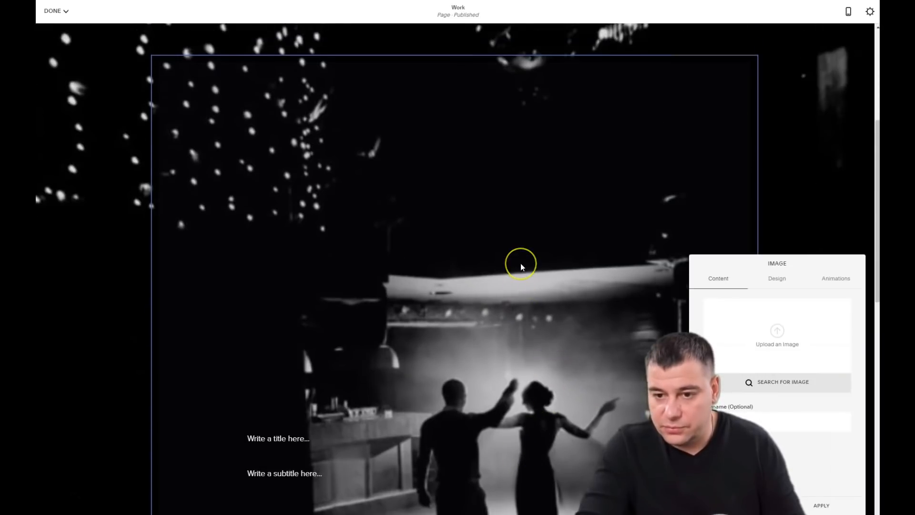
scroll(521, 266, "up", 2)
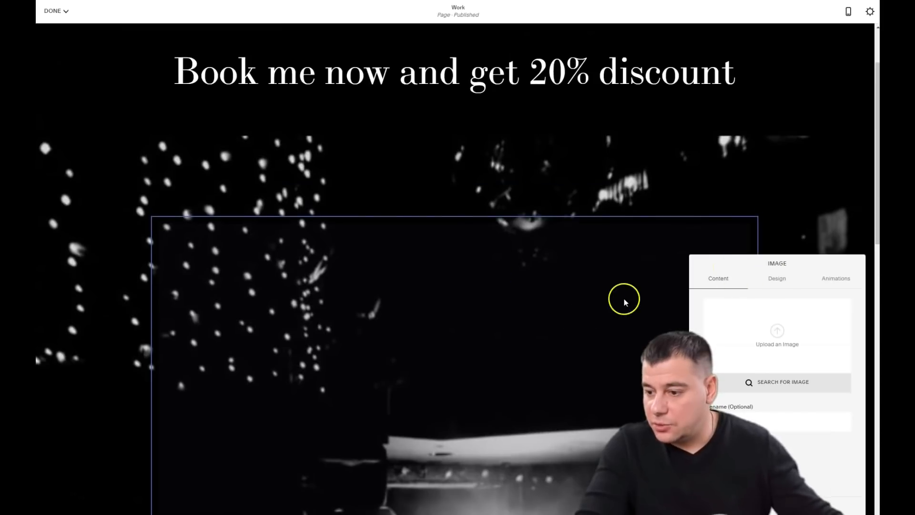
Step: Delete the Poster image block from the couple photo section
left_click(435, 180)
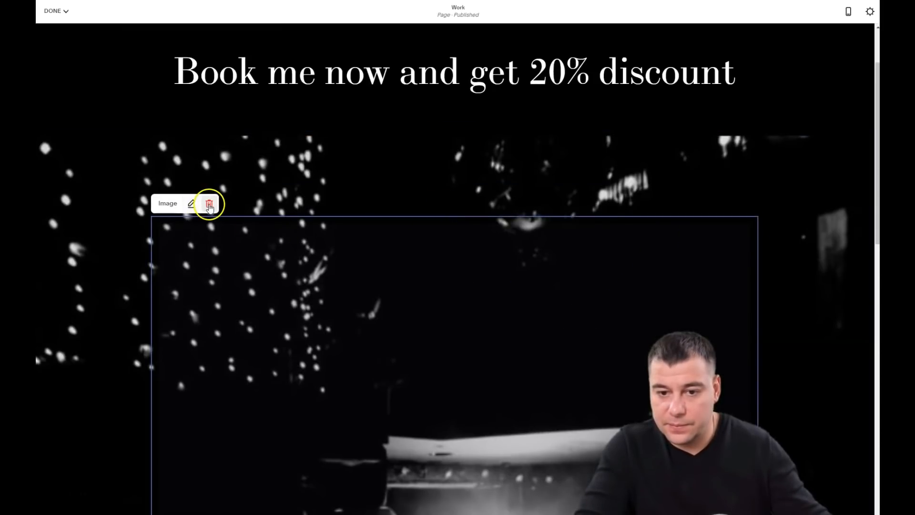
left_click(210, 205)
left_click(235, 206)
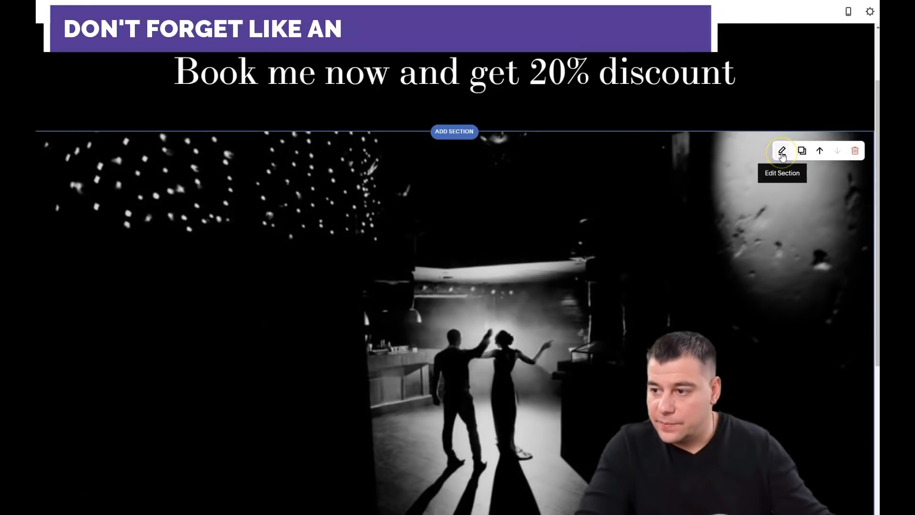
Step: Add a text block reading "Let's create your dream day together!" to the couple photo section
left_click(454, 370)
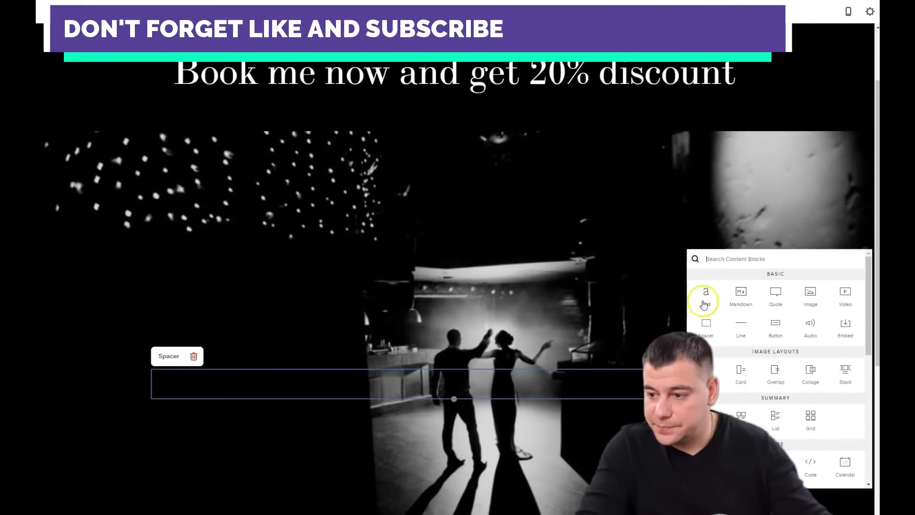
left_click(704, 300)
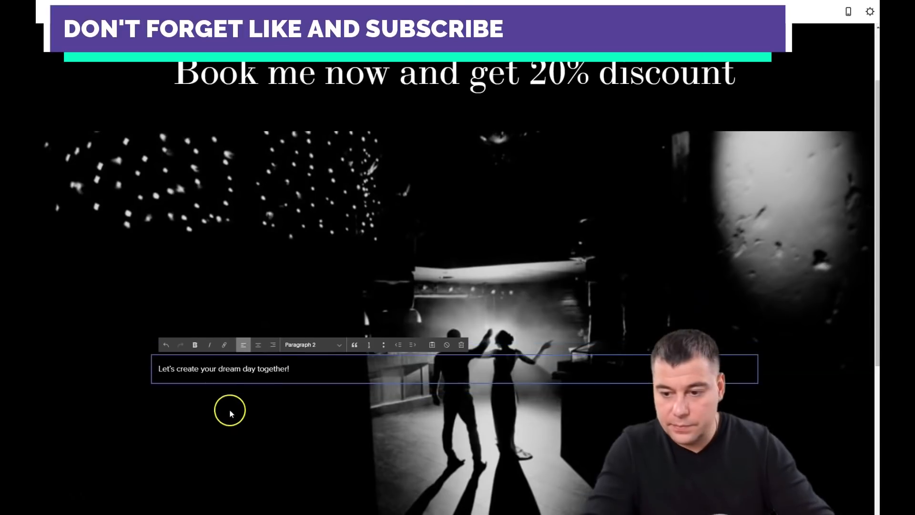
left_click(230, 409)
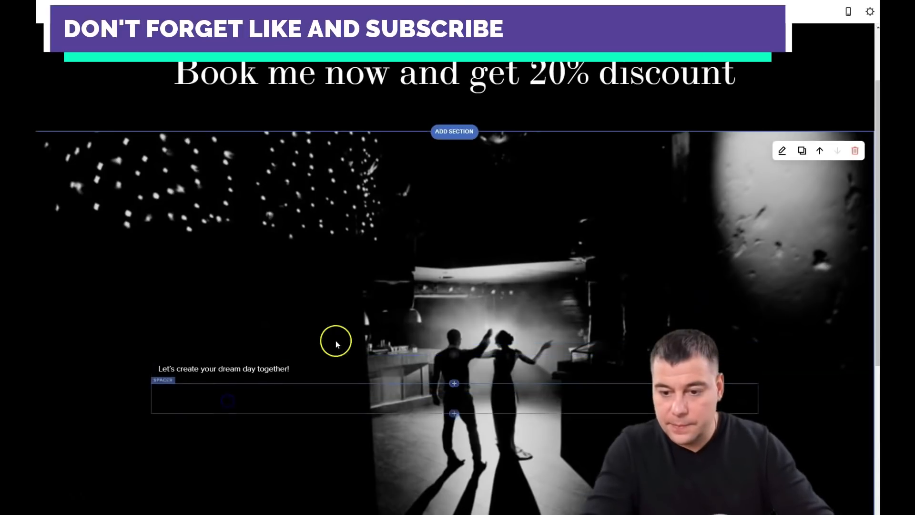
Step: Try Heading 1 on the dream day text and settle on the Heading 2 style
left_click(312, 370)
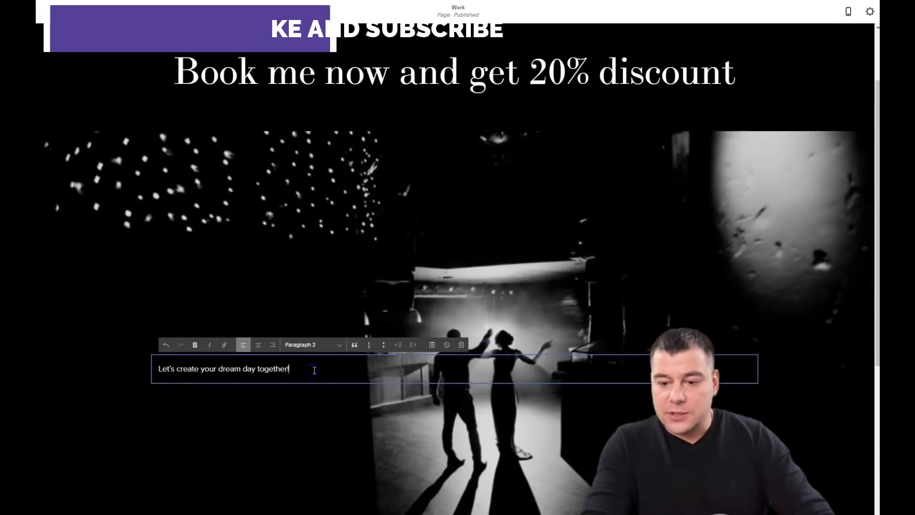
left_click(339, 346)
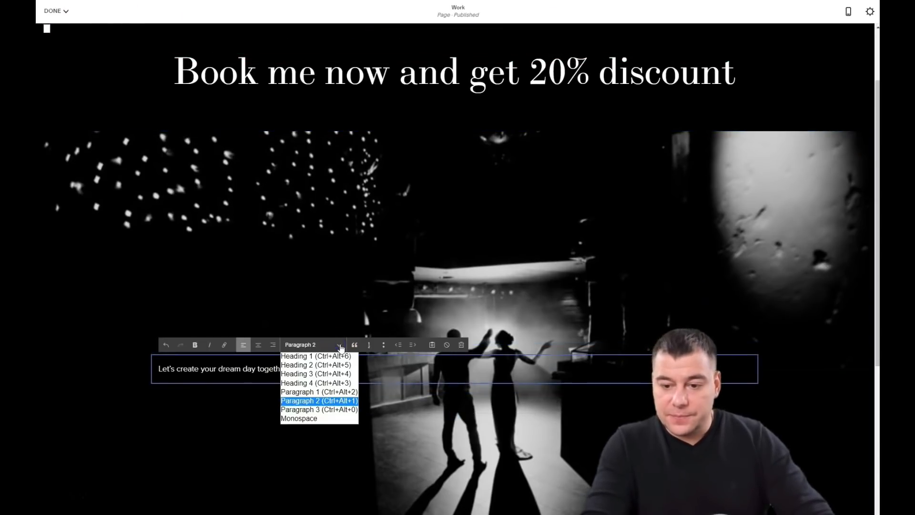
left_click(311, 358)
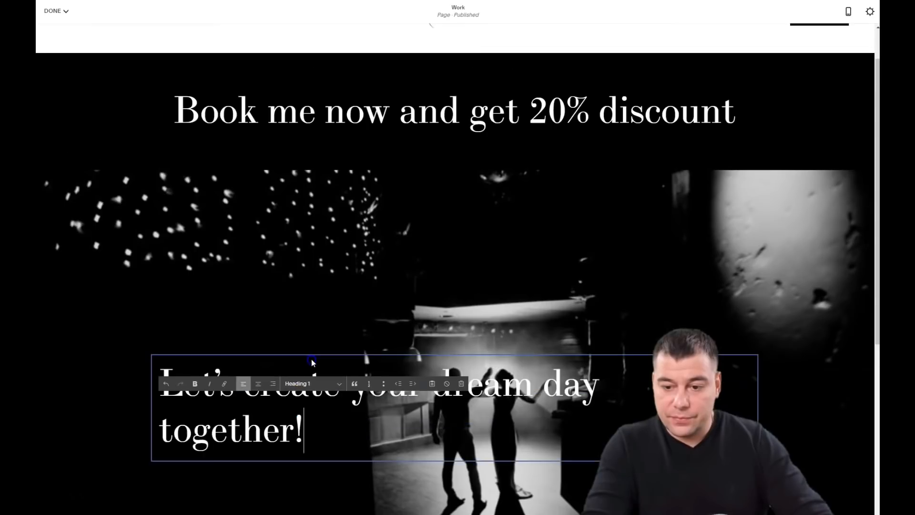
left_click(338, 391)
left_click(318, 405)
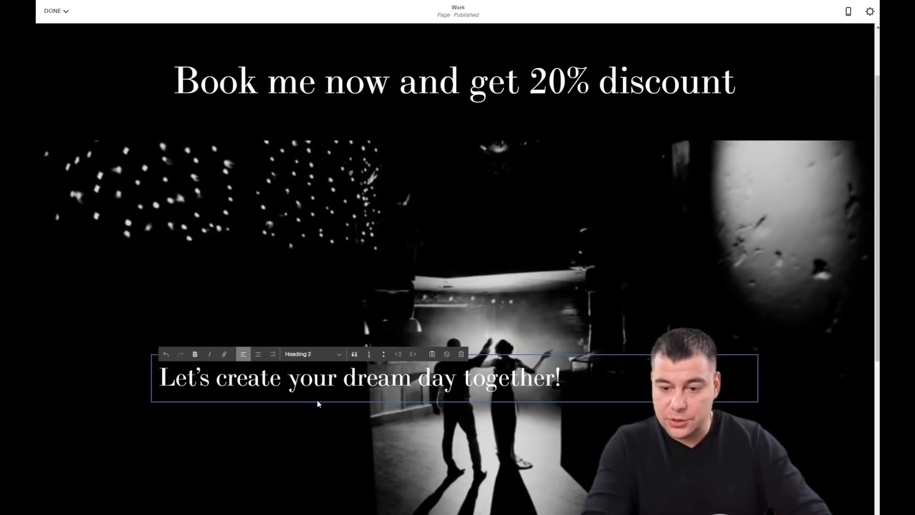
left_click(493, 432)
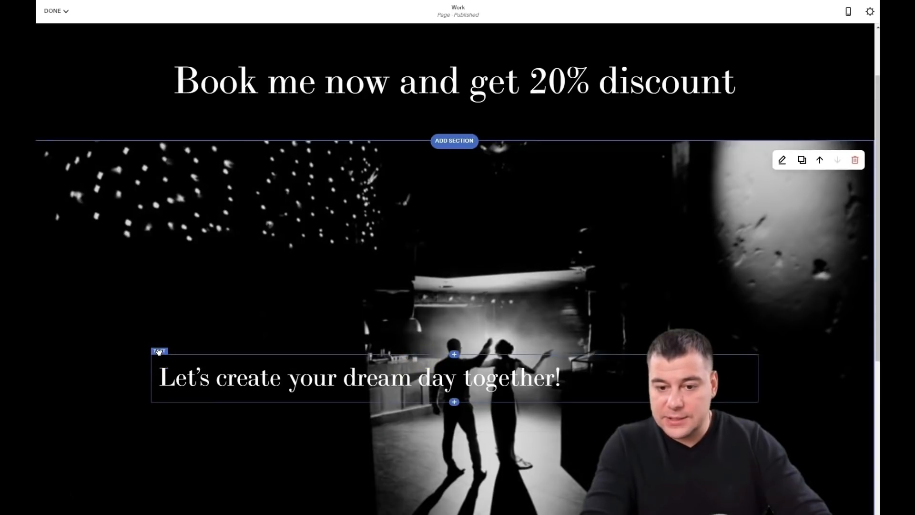
Step: Move the dream day text beside the spacer so it fills only the left half of the section's content area
left_click_drag(162, 333, 139, 376)
scroll(607, 285, "down", 3)
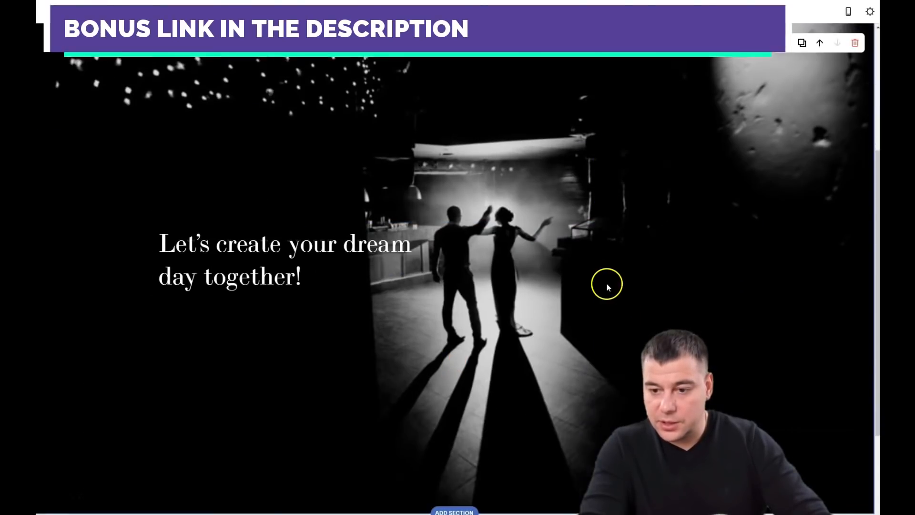
scroll(278, 274, "down", 3)
scroll(274, 261, "up", 2)
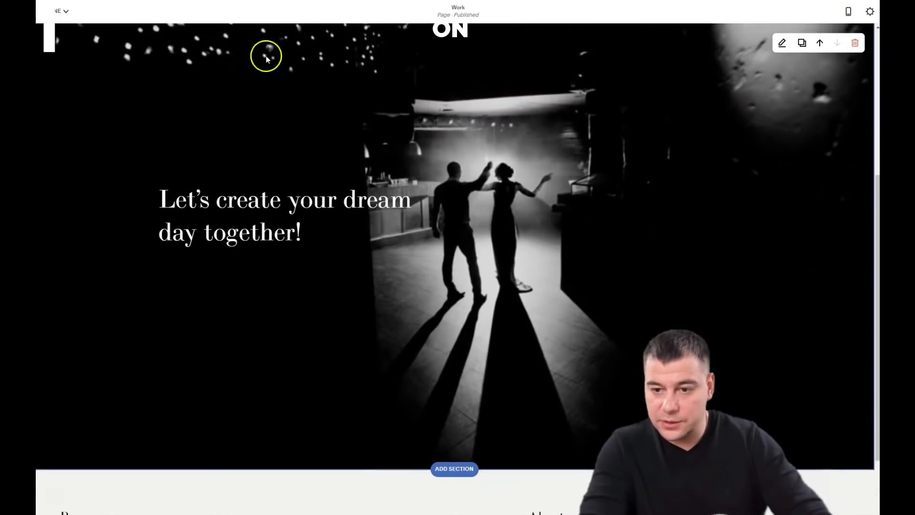
scroll(505, 290, "down", 2)
scroll(511, 276, "up", 7)
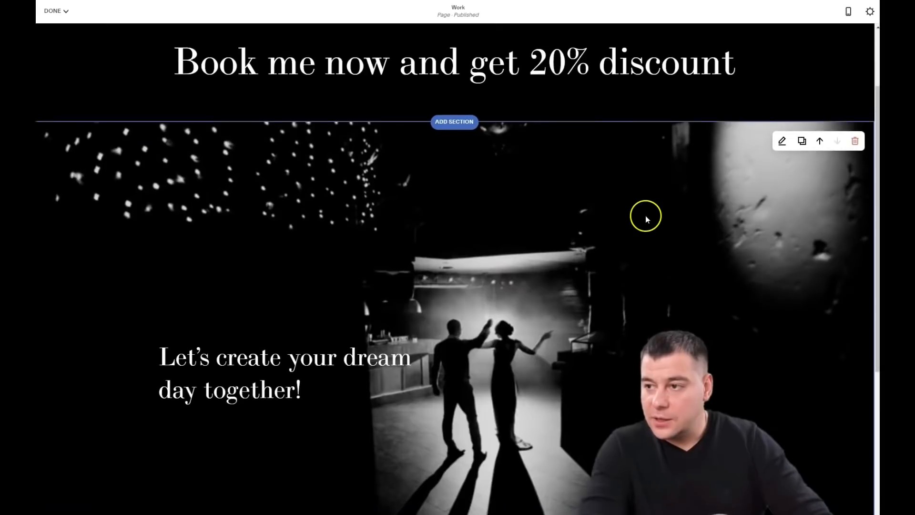
Step: Preview the Work page in mobile view from header to footer, and return to the desktop view to check the photo section
left_click(847, 12)
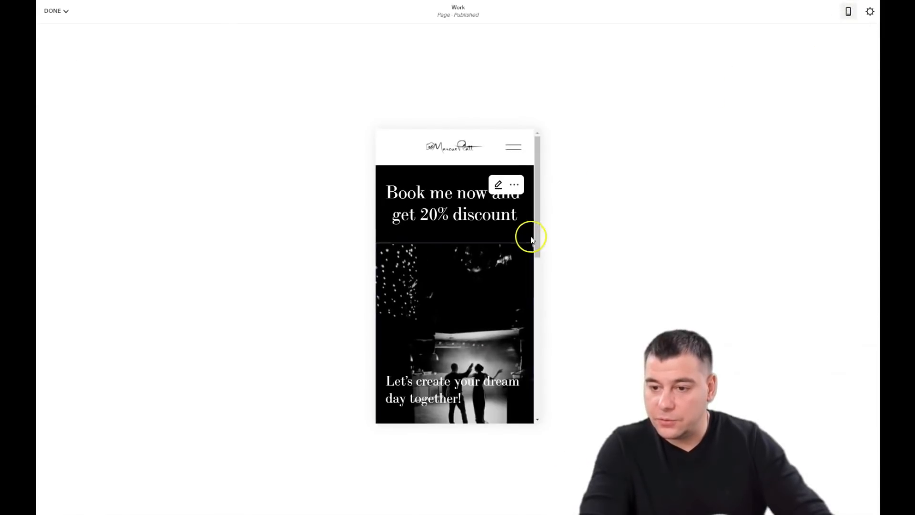
scroll(478, 232, "down", 10)
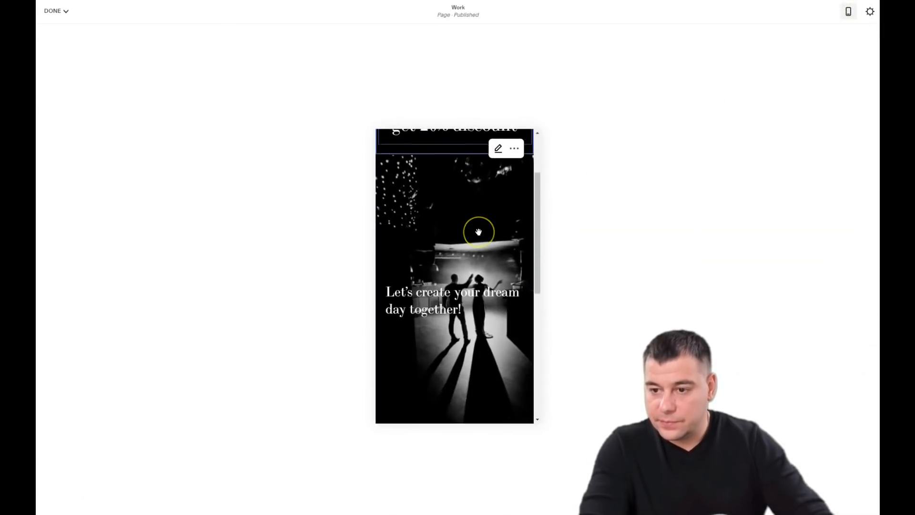
scroll(479, 236, "down", 3)
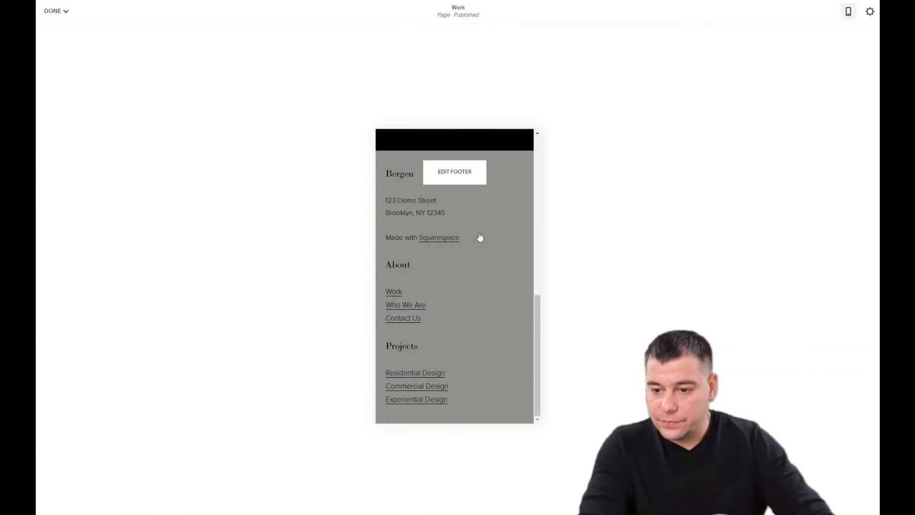
scroll(479, 238, "up", 15)
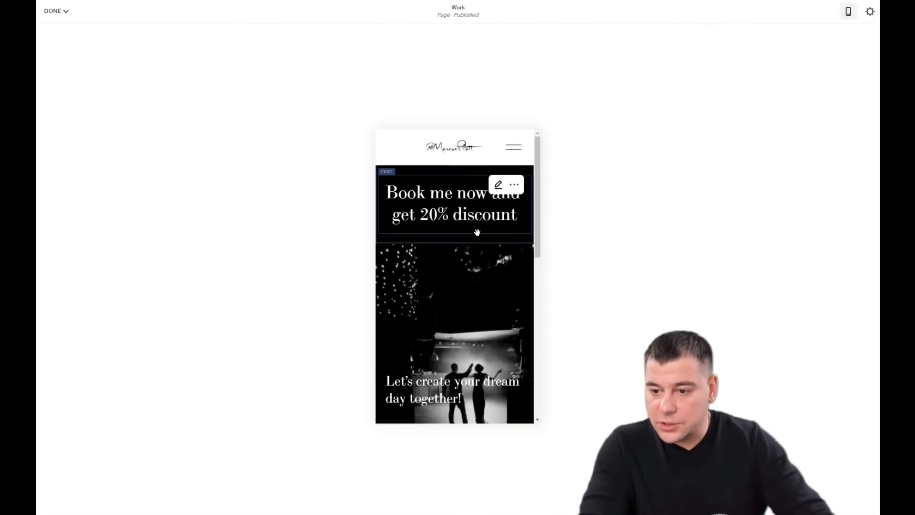
scroll(477, 232, "down", 5)
scroll(477, 231, "down", 6)
scroll(477, 231, "up", 12)
scroll(477, 232, "down", 10)
scroll(477, 231, "up", 12)
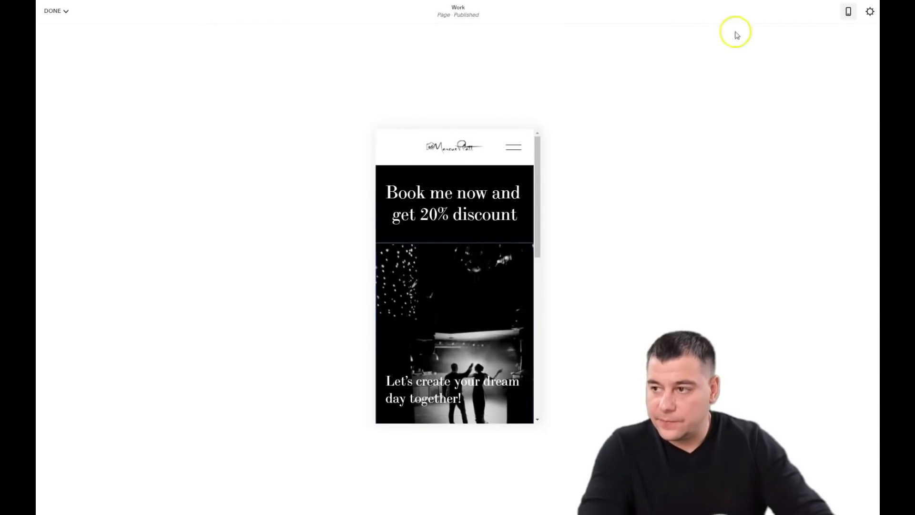
mouse_move(71, 11)
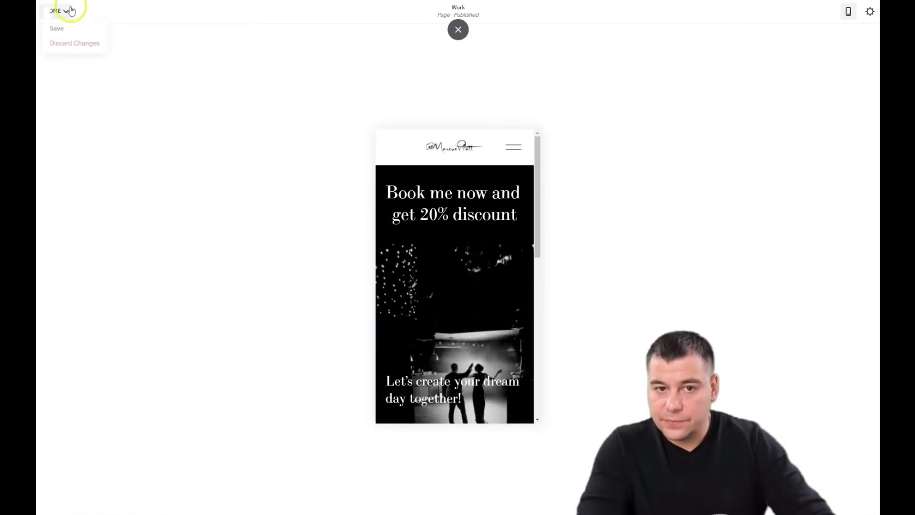
left_click(848, 12)
scroll(505, 240, "down", 6)
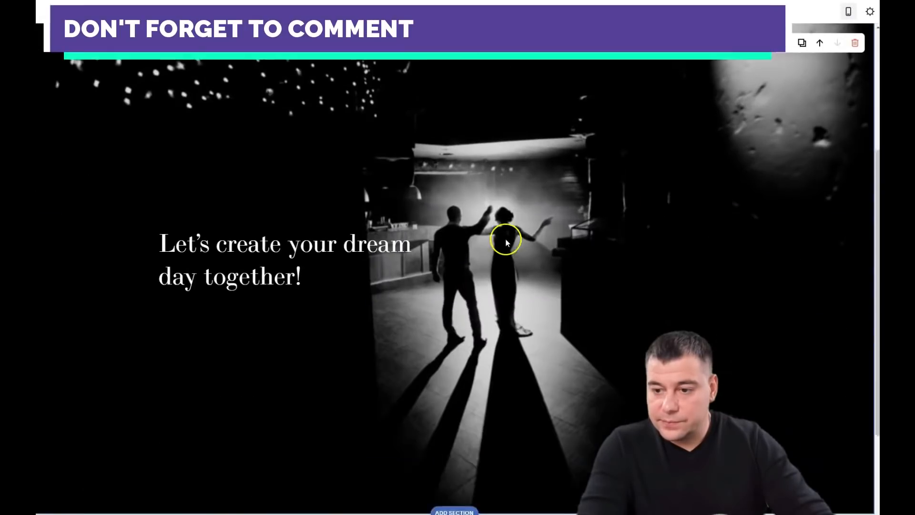
scroll(506, 241, "up", 4)
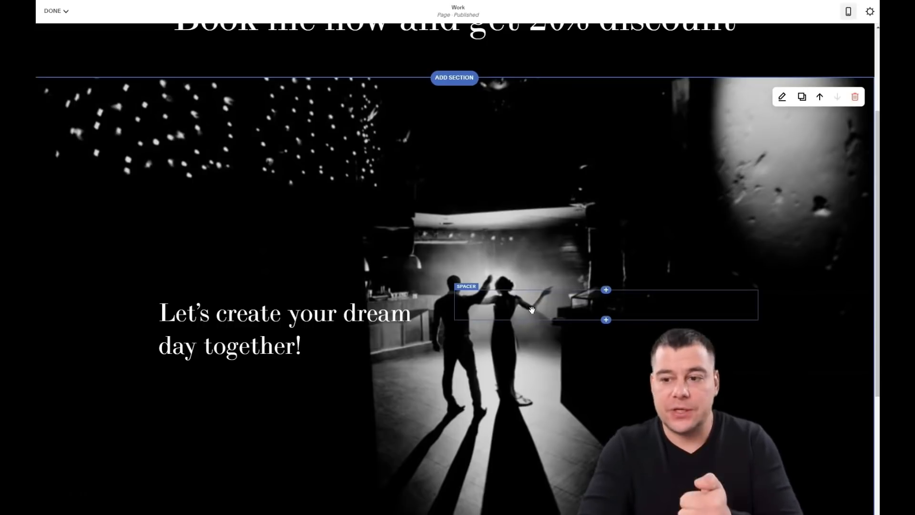
Step: Add a button block labelled "Book Now" directly below the spacer in the couple photo section
scroll(533, 299, "up", 3)
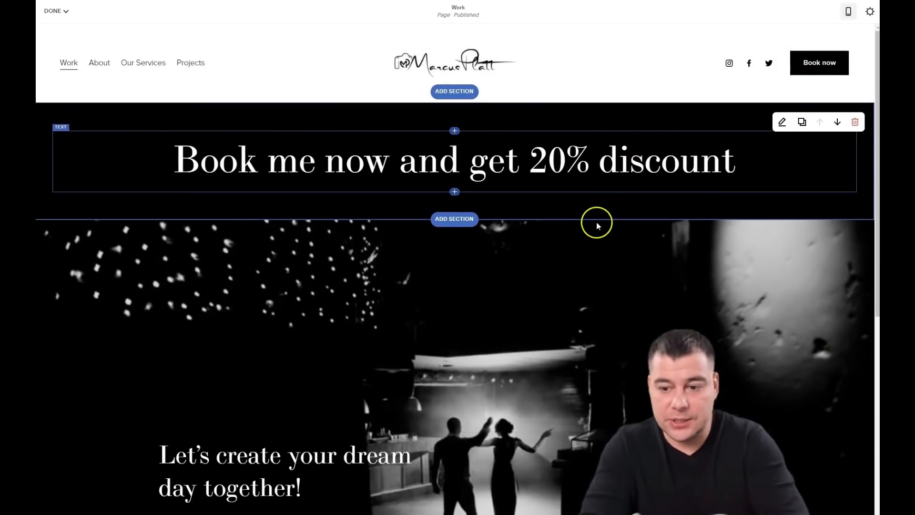
scroll(597, 226, "down", 4)
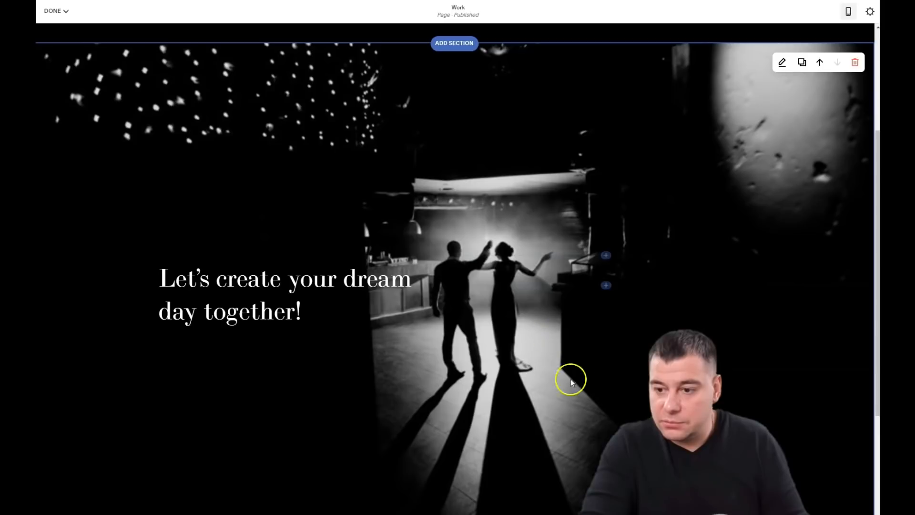
left_click(606, 285)
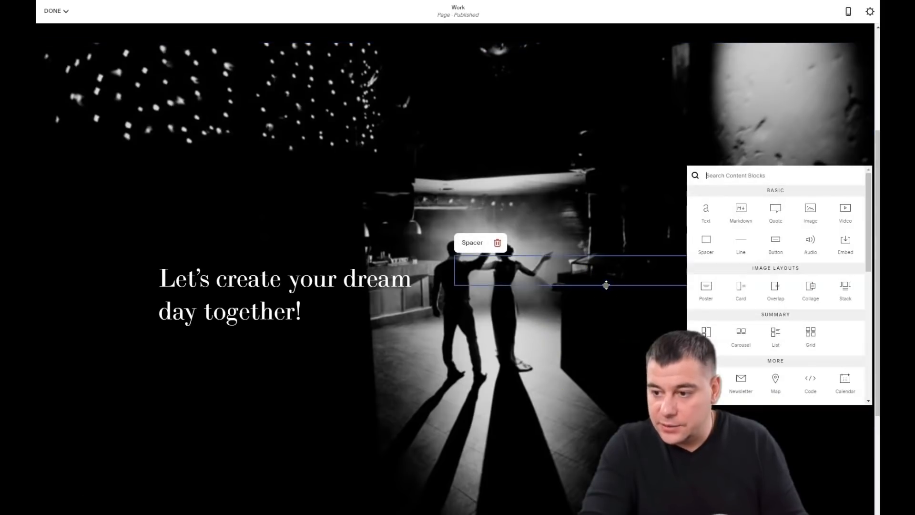
left_click(779, 248)
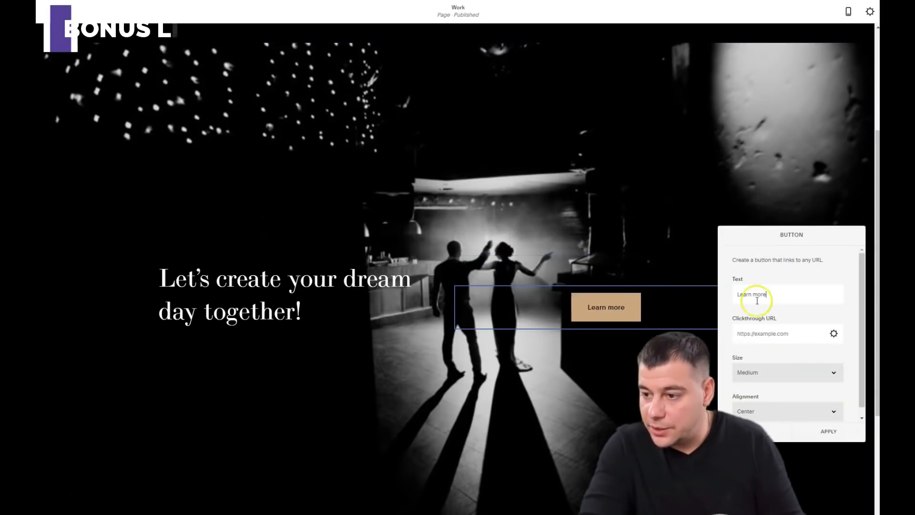
left_click_drag(772, 293, 736, 294)
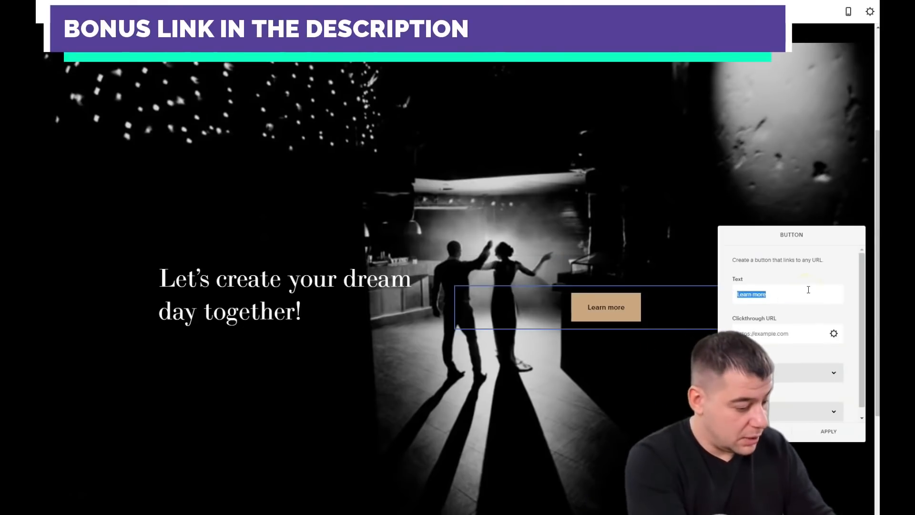
type("Book Now")
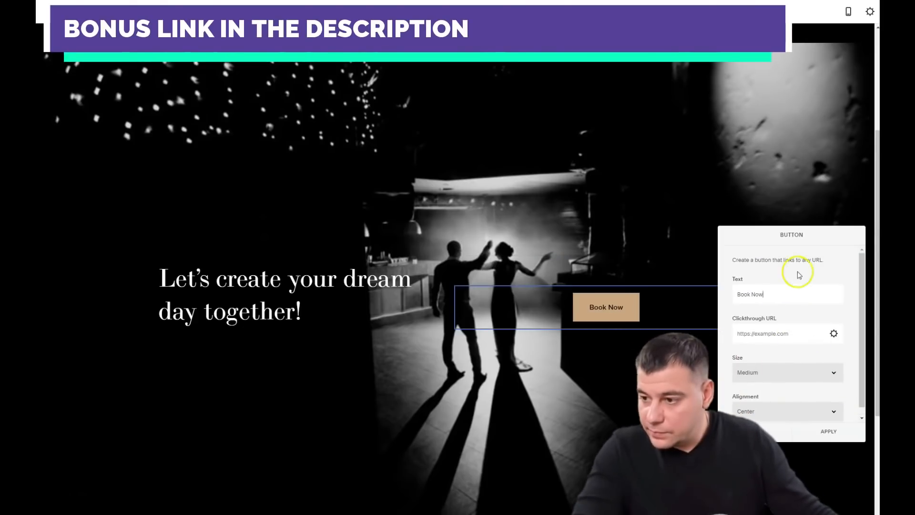
Step: Set the couple photo section's Book Now button size to Large and apply the button settings
left_click(805, 373)
left_click(778, 399)
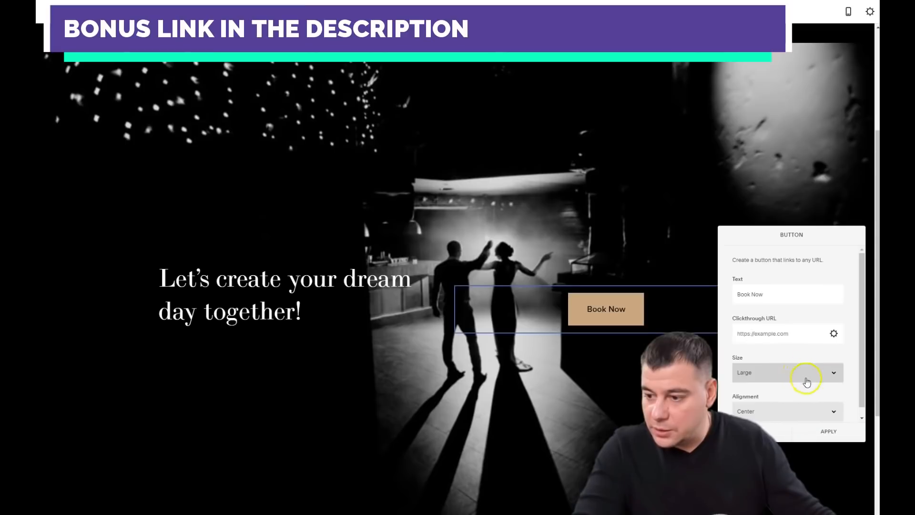
scroll(827, 396, "down", 1)
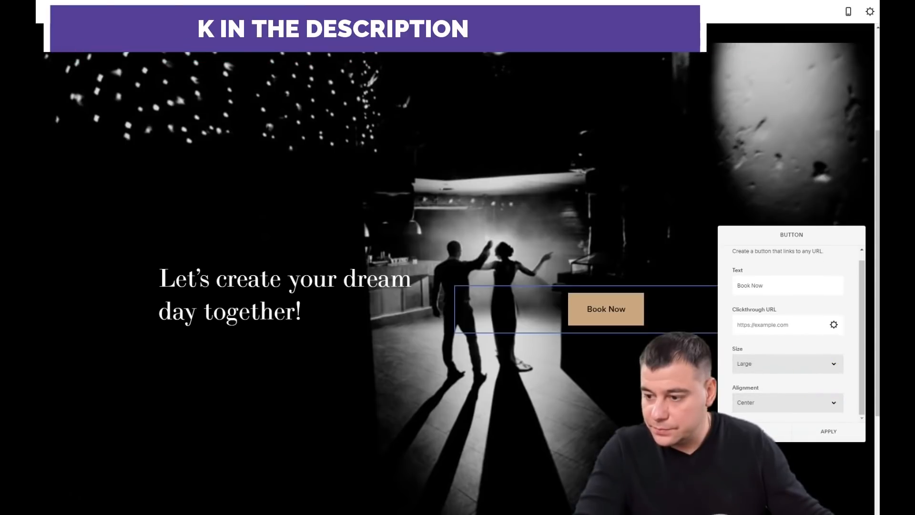
left_click(837, 431)
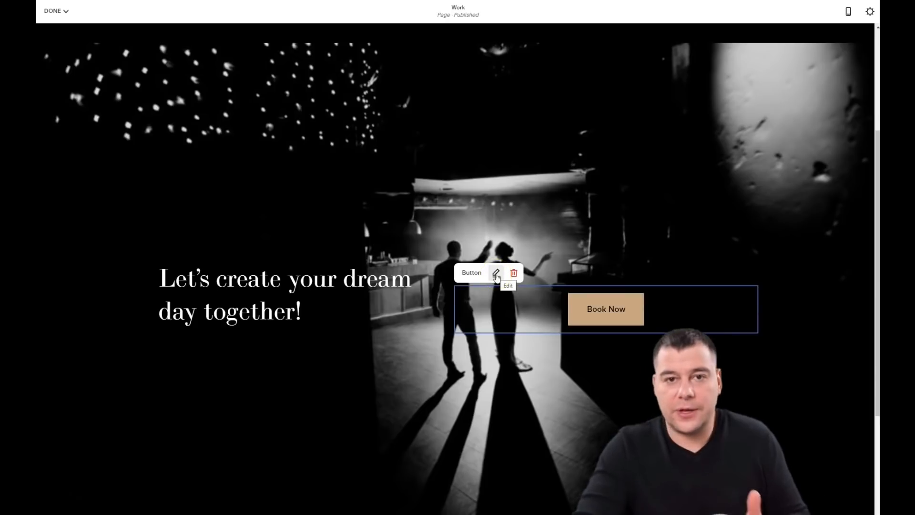
left_click(497, 276)
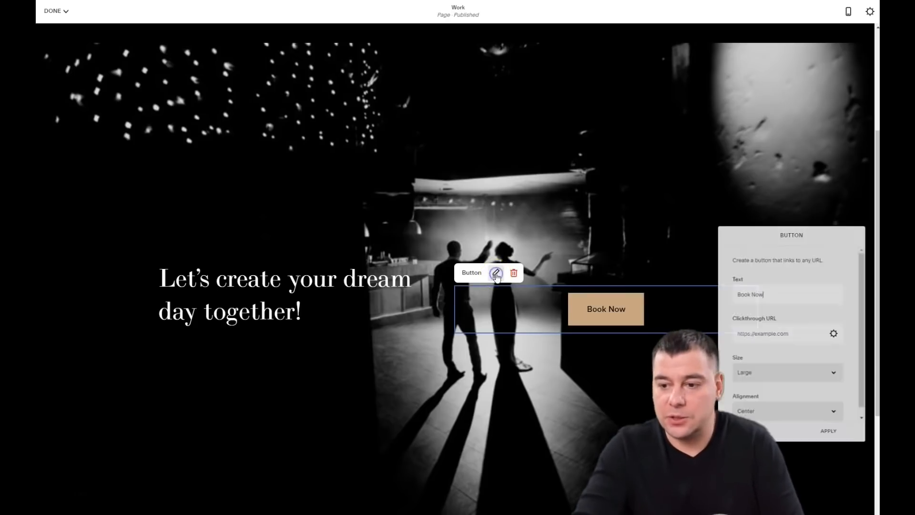
Step: Preview the Work page with its Book Now button in mobile view, leave the editor, and review the desktop layout down to the footer
scroll(578, 198, "up", 4)
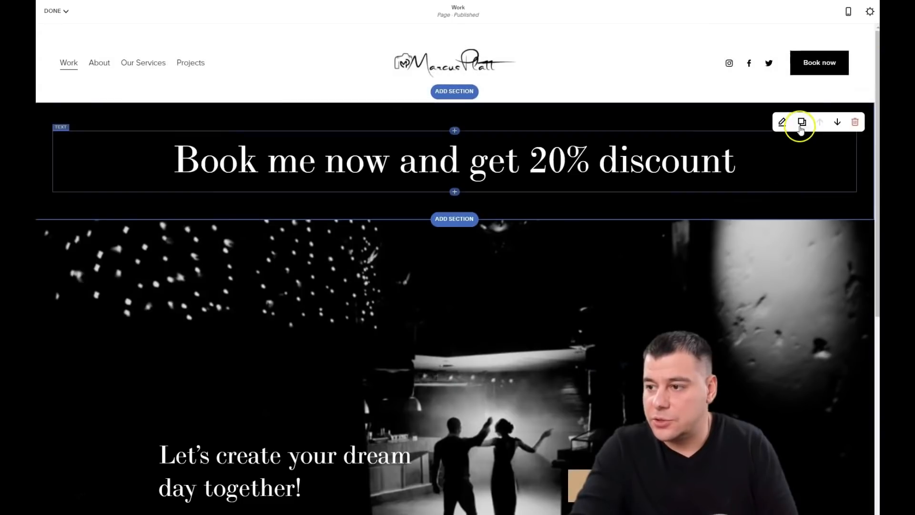
left_click(848, 13)
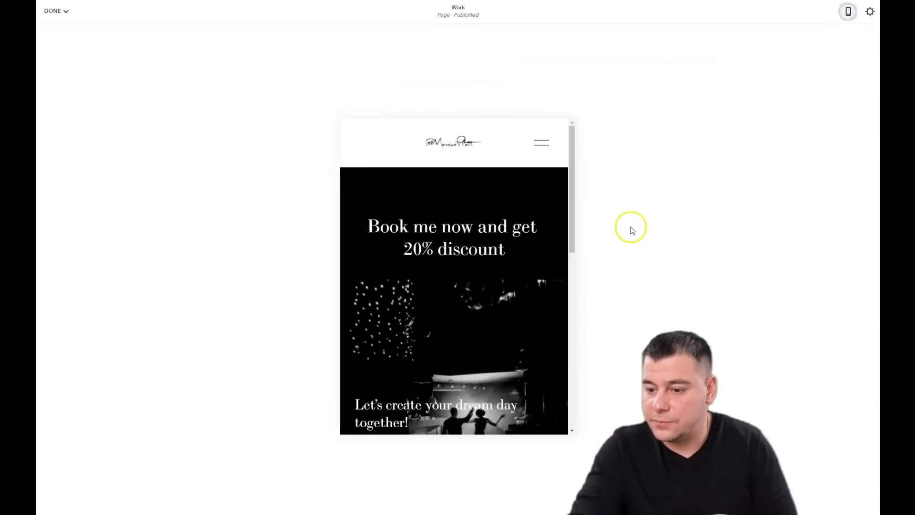
scroll(450, 284, "down", 4)
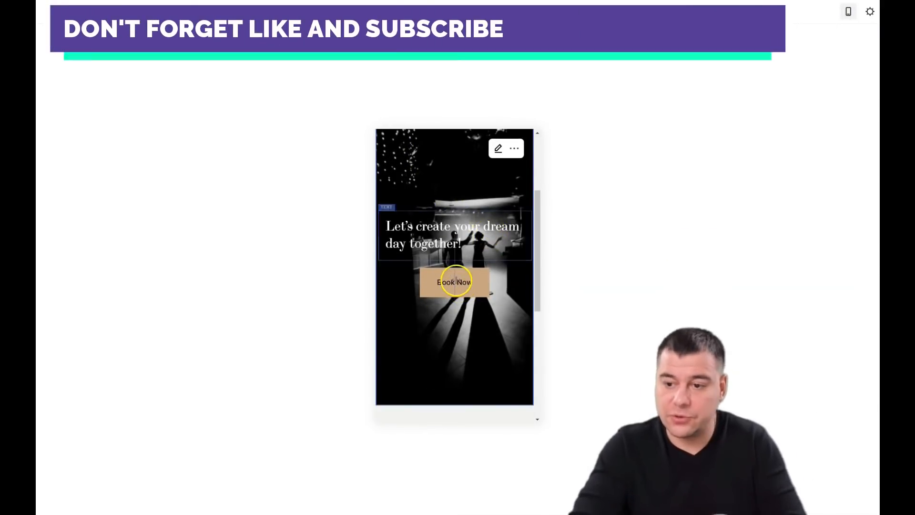
scroll(462, 227, "up", 5)
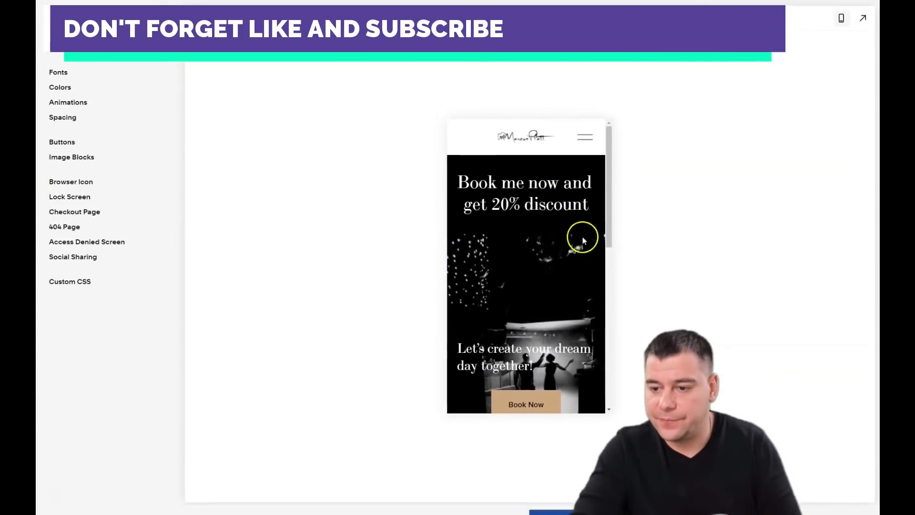
left_click(842, 19)
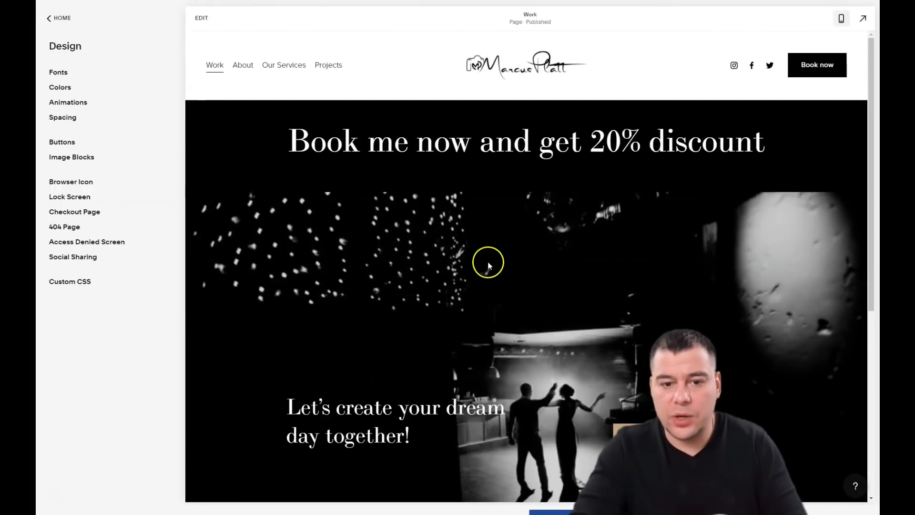
scroll(531, 254, "down", 6)
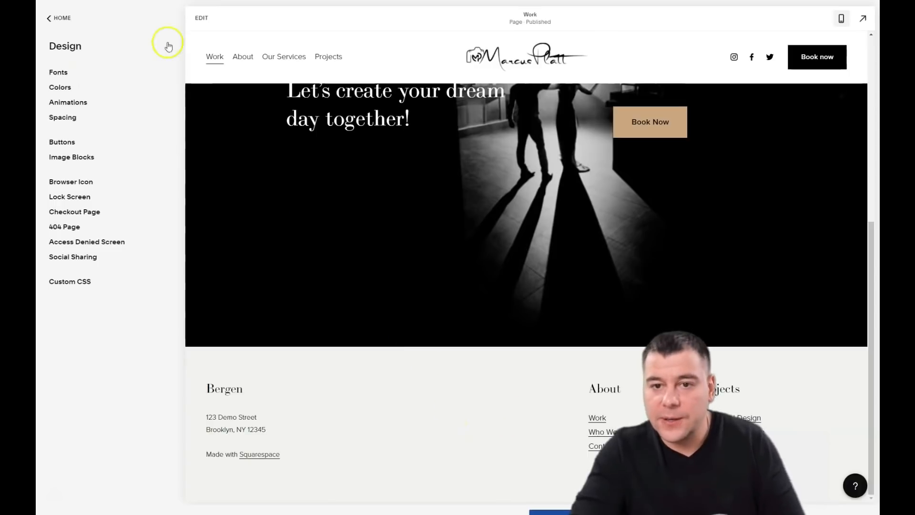
Step: Open the site footer for editing and replace its "Bergen" heading with "Wedding photographer"
left_click(202, 17)
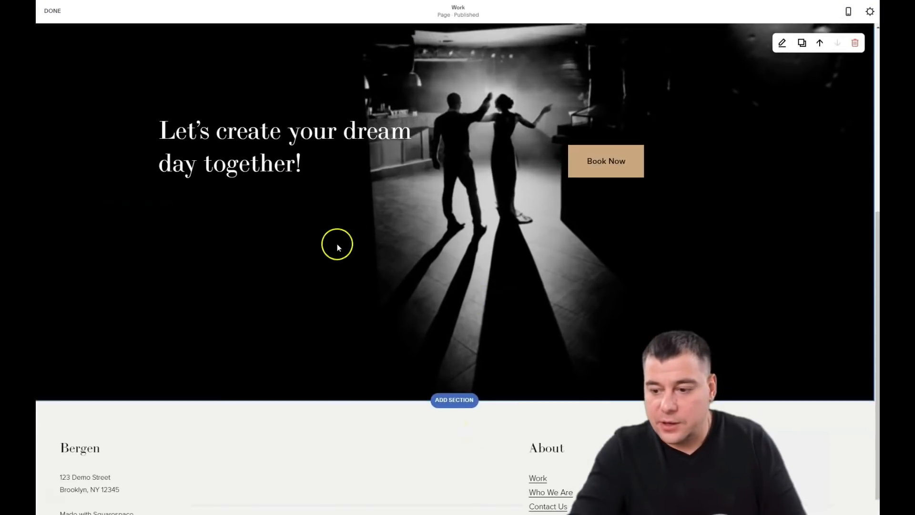
scroll(381, 277, "down", 1)
left_click(458, 342)
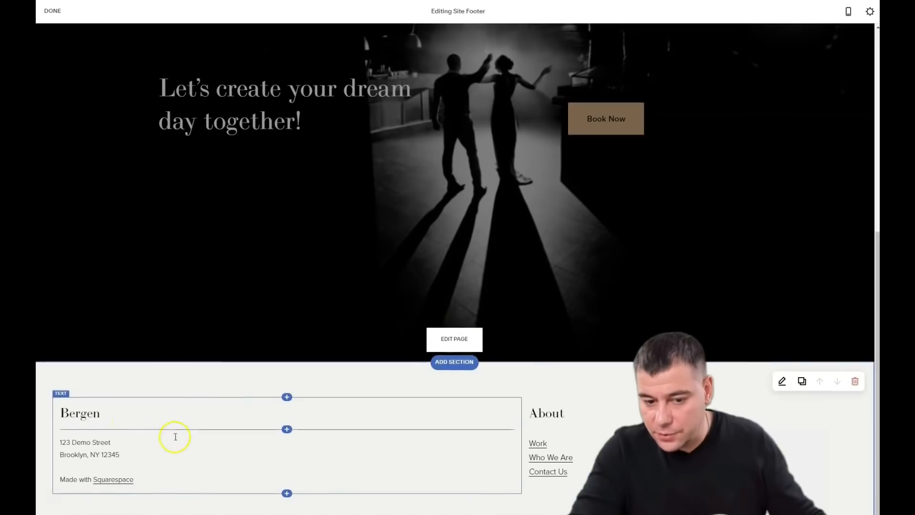
left_click_drag(131, 408, 49, 411)
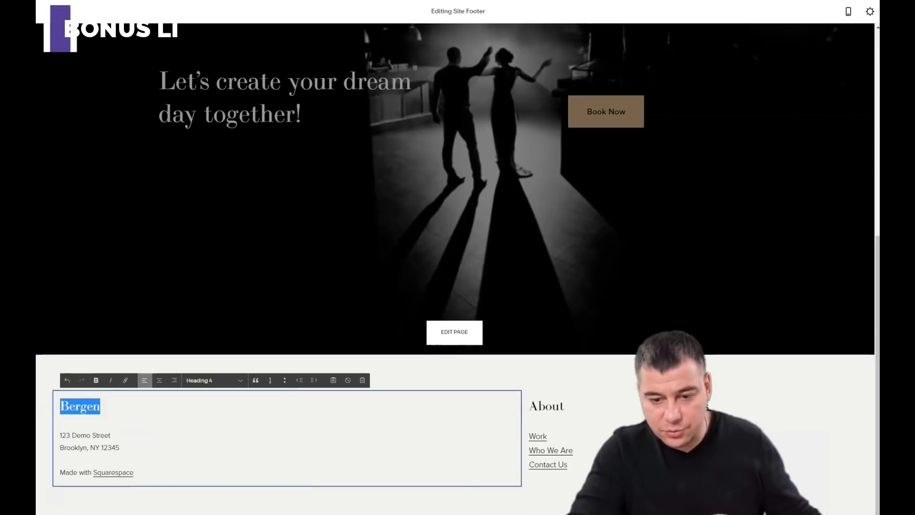
type("Wedding photographer")
Step: Delete the "Made with Squarespace" line and the blank space above it from the footer's address text
left_click(202, 437)
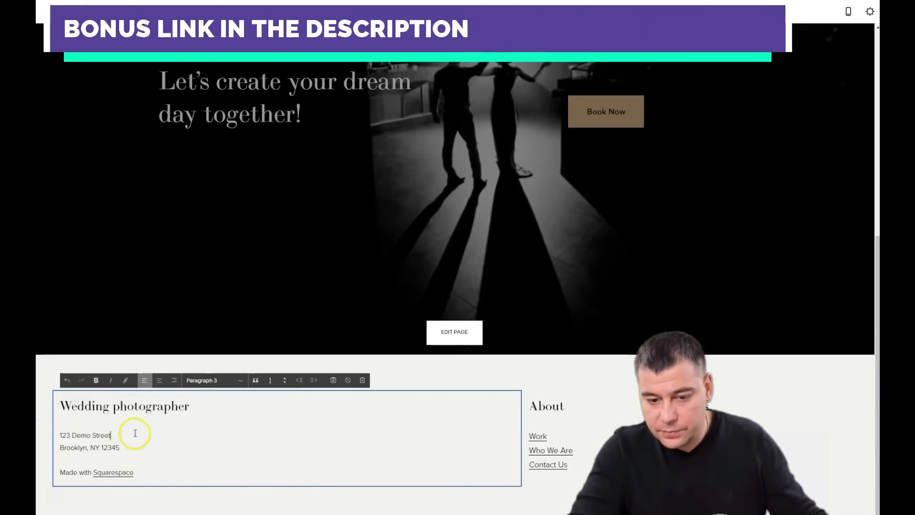
left_click_drag(141, 474, 66, 474)
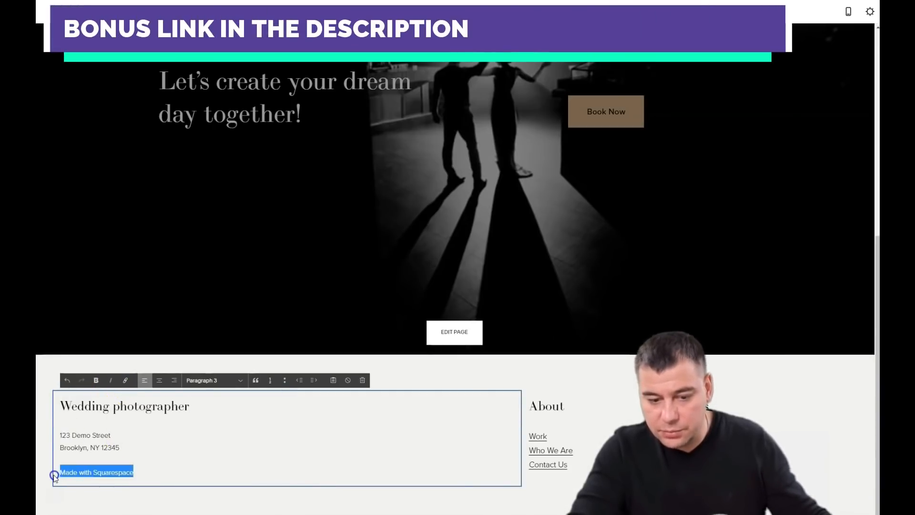
key("BackSpace")
key("BackSpace")
key("BackSpace")
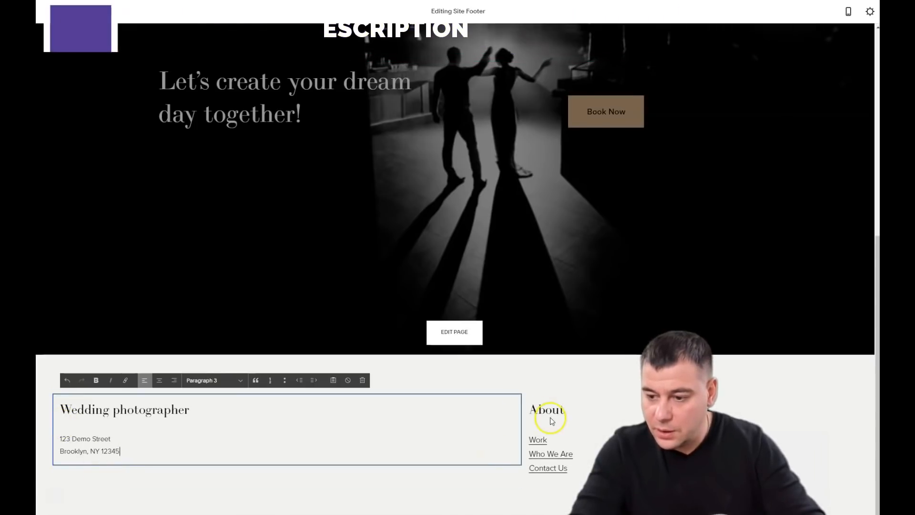
Step: Remove the About and Projects link blocks from the footer, keeping only the Wedding photographer text
left_click(575, 421)
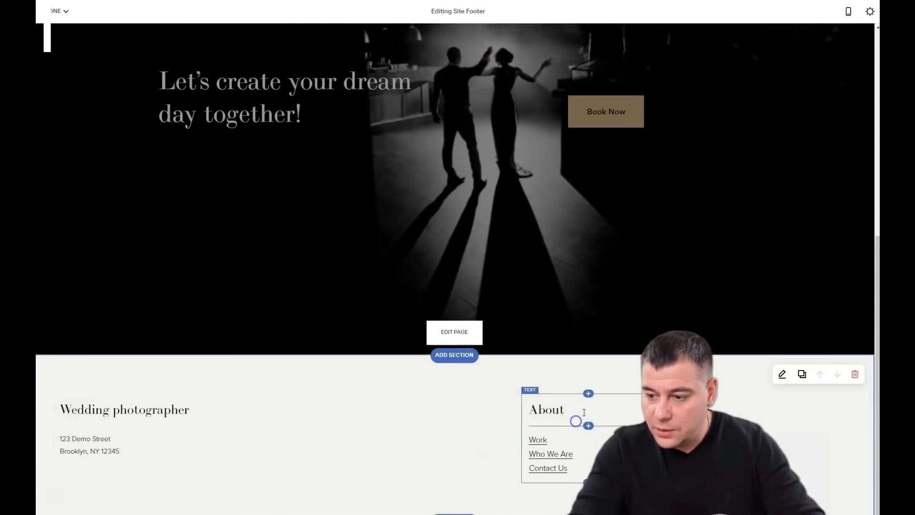
right_click(533, 390)
left_click(525, 397)
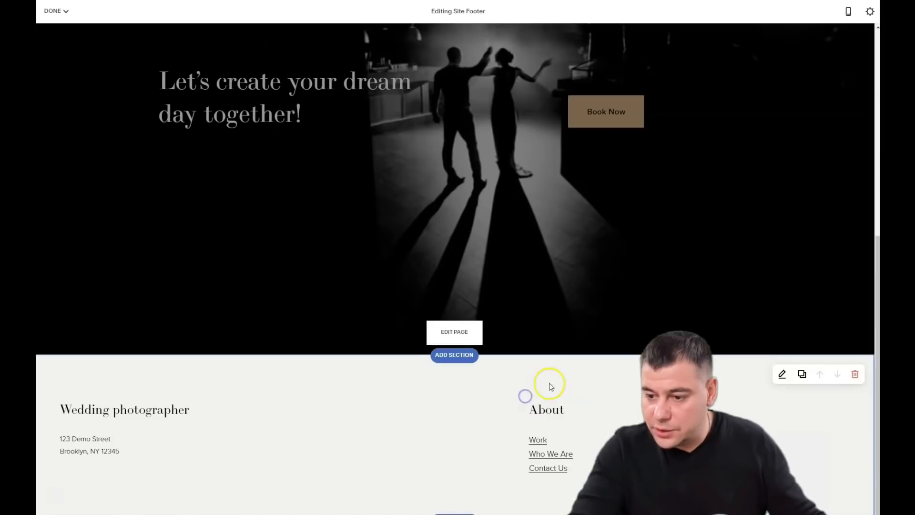
left_click(556, 381)
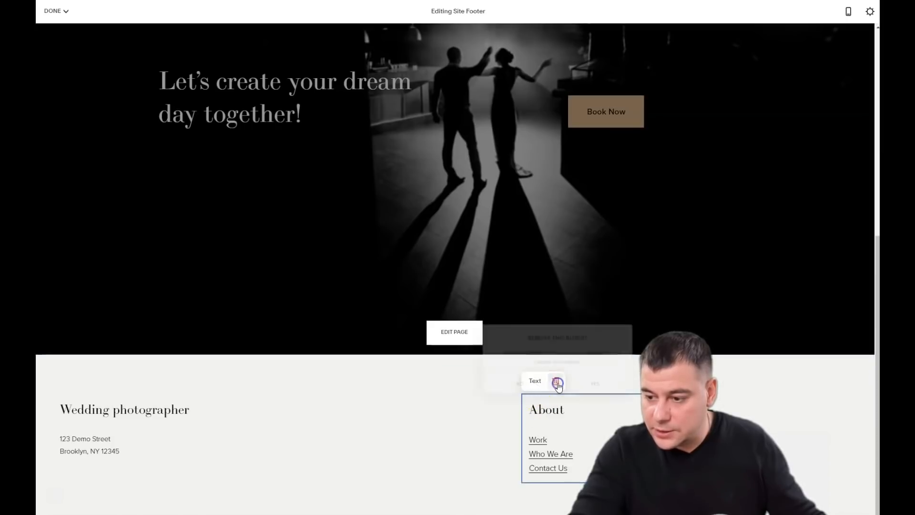
left_click(573, 385)
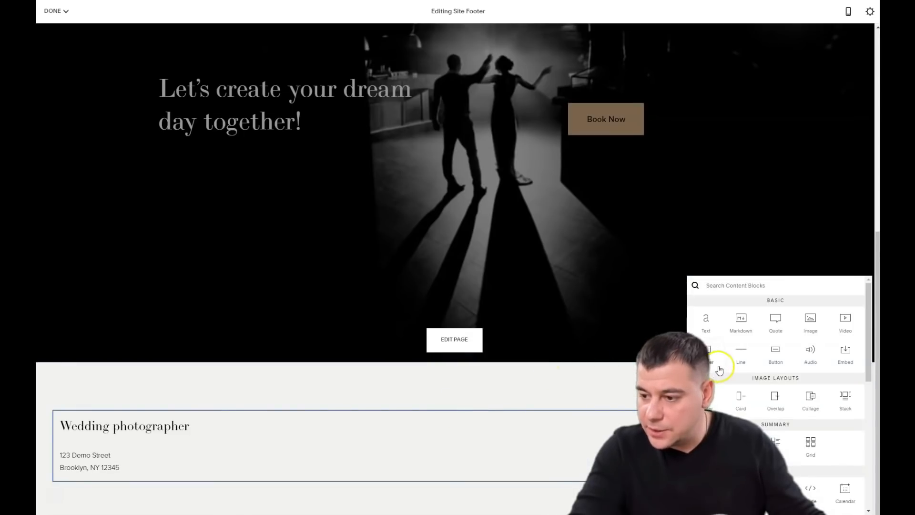
Step: Add a button block labelled "Book Now" above the Wedding photographer text in the footer
left_click(776, 352)
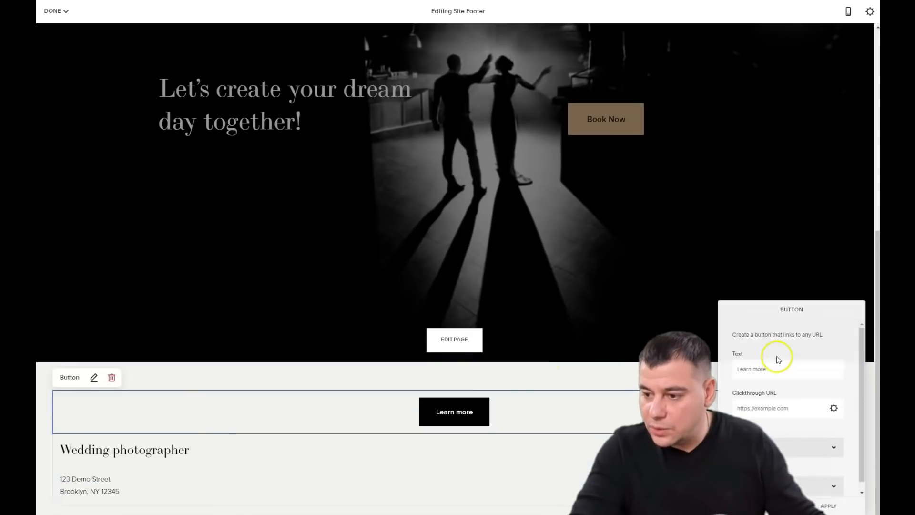
type("Book Now")
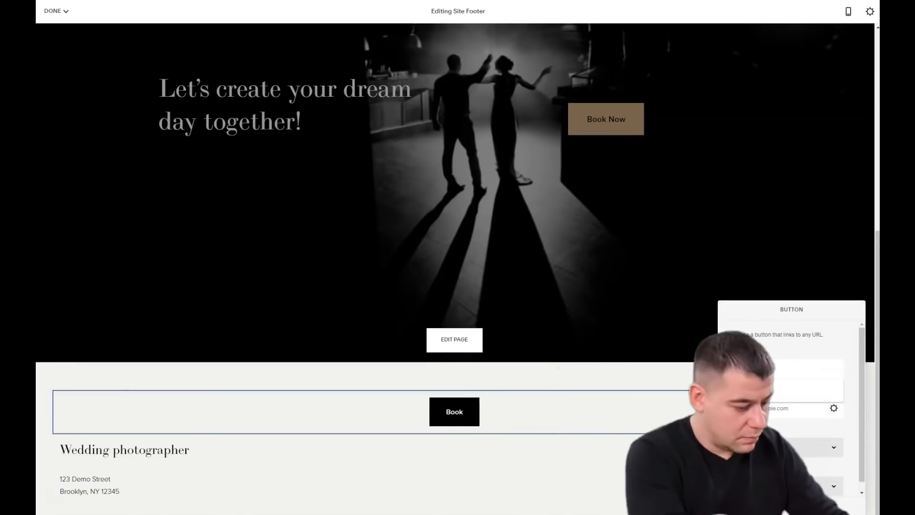
left_click(535, 471)
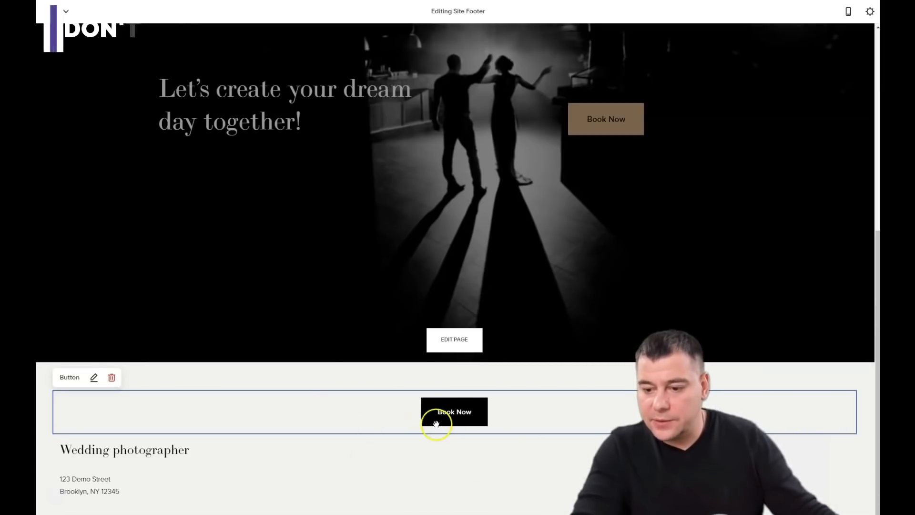
Step: Move the footer's Book Now button to the right of the Wedding photographer text and lower it with a short spacer above
left_click_drag(65, 378, 743, 447)
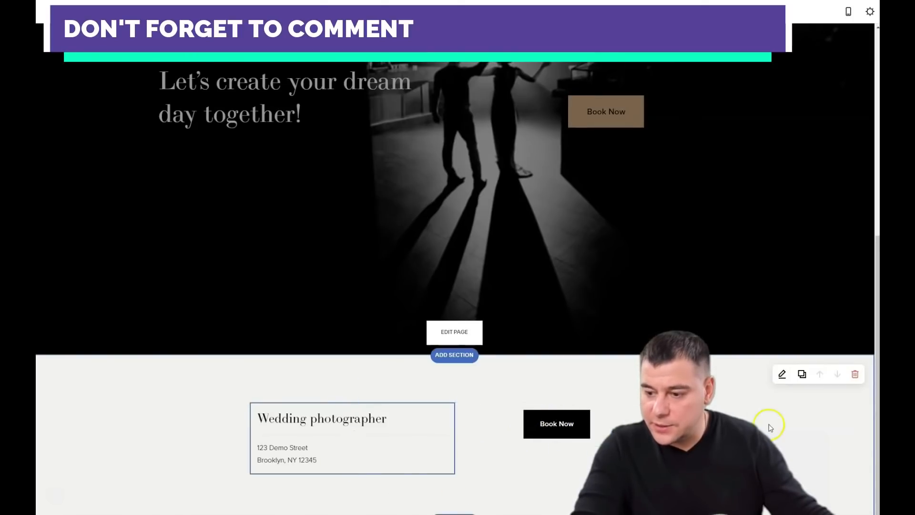
left_click(558, 402)
left_click(715, 359)
left_click_drag(562, 437, 562, 432)
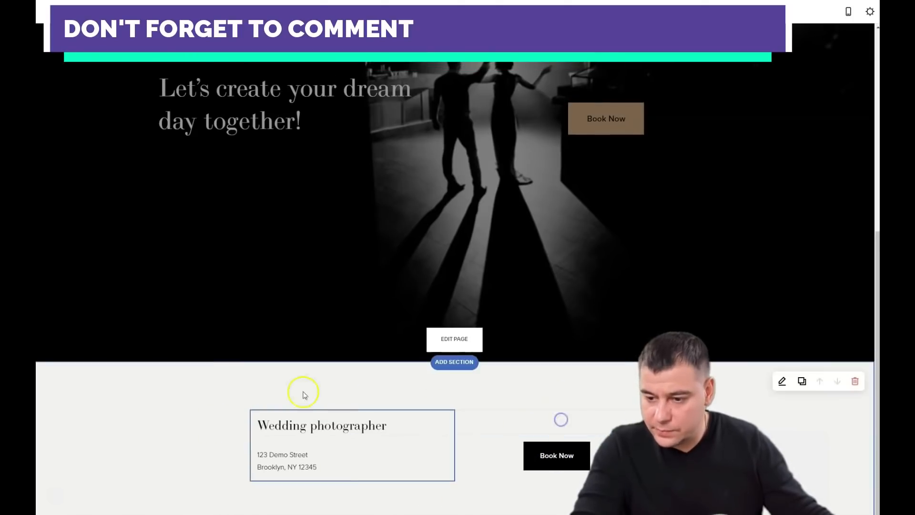
Step: Apply a black color theme with tan heading and button to the footer, and review the page from footer to header
left_click(787, 381)
left_click(848, 313)
left_click(782, 429)
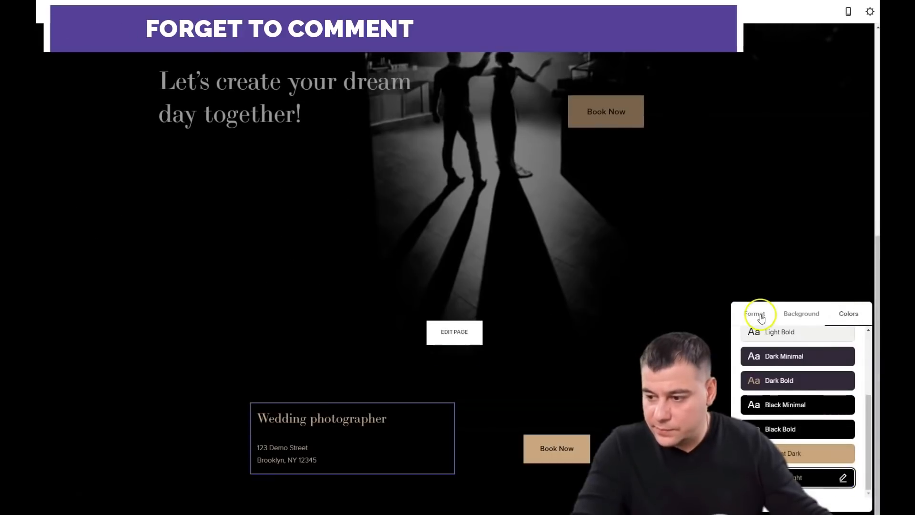
scroll(595, 205, "down", 5)
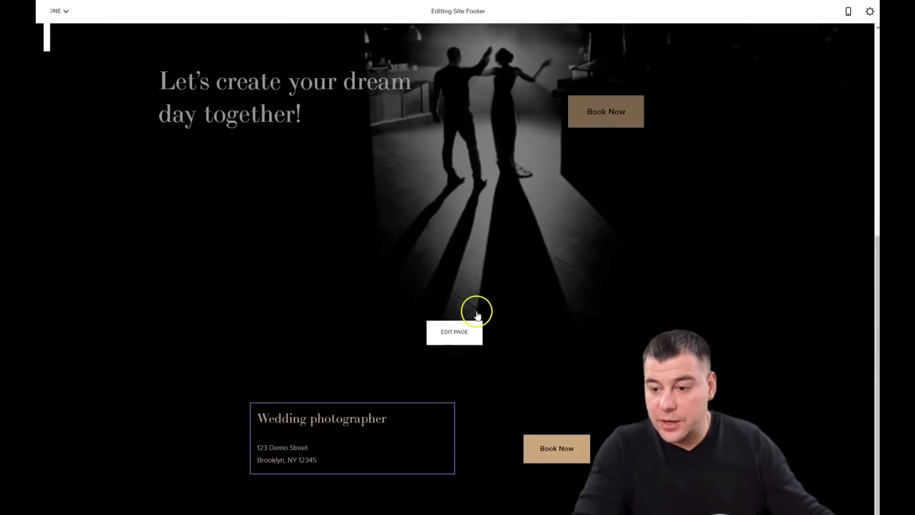
scroll(477, 316, "up", 4)
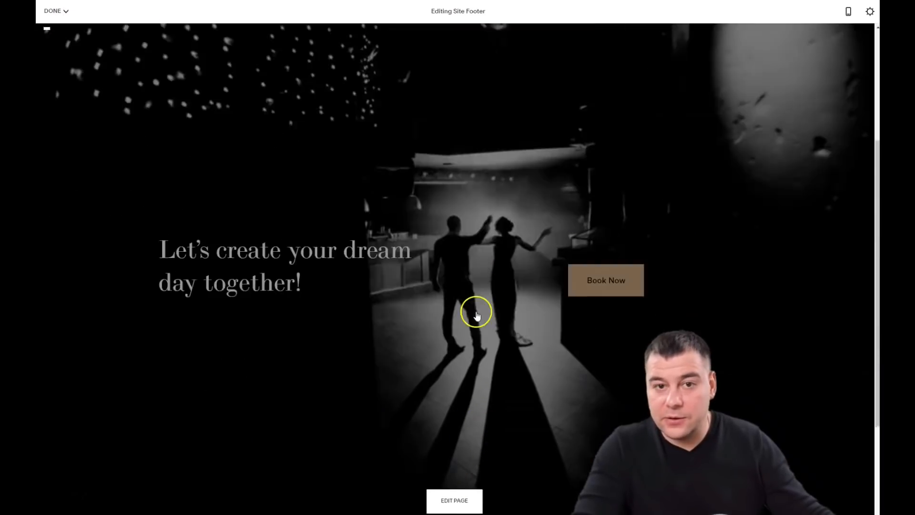
scroll(477, 316, "up", 4)
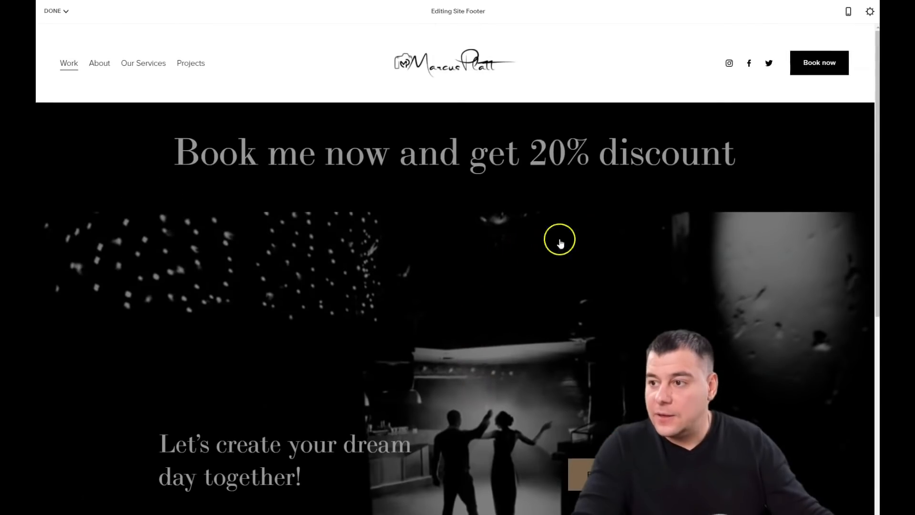
Step: Examine the site header's element settings and social links, and review the landing page from the discount banner to the footer
mouse_move(187, 57)
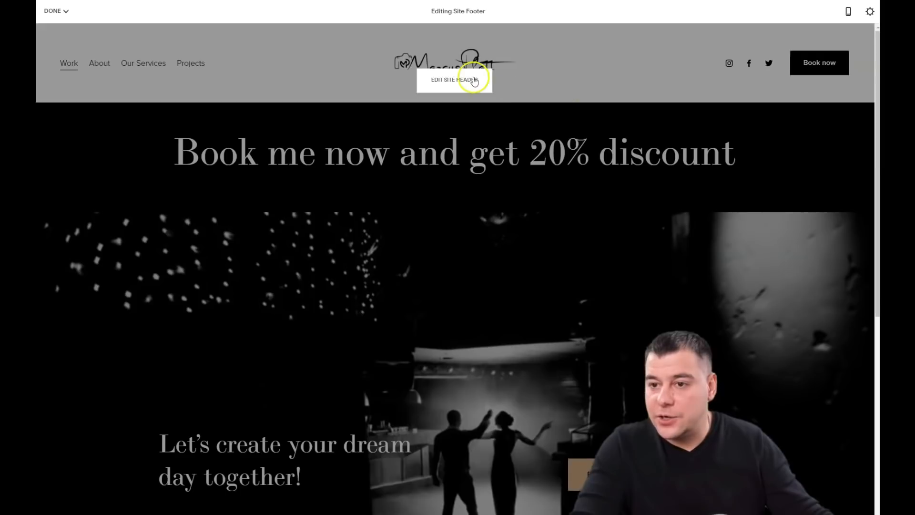
left_click(455, 80)
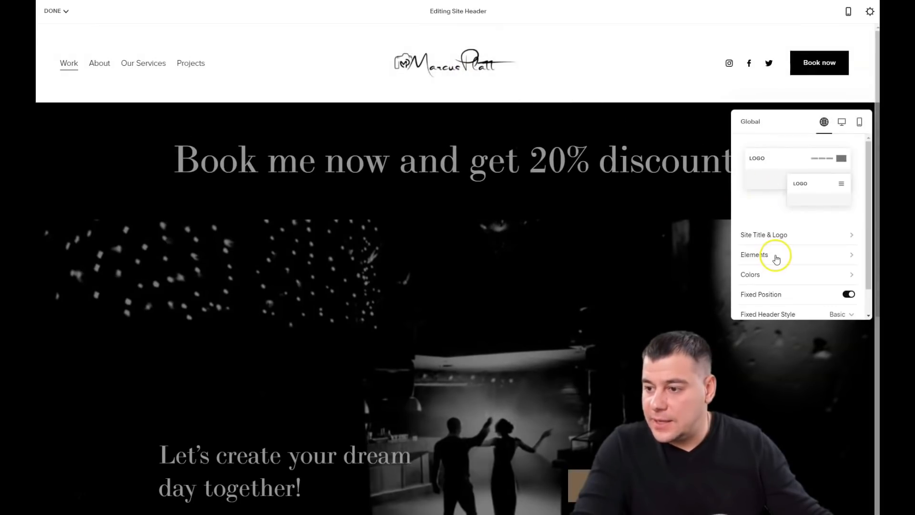
left_click(775, 257)
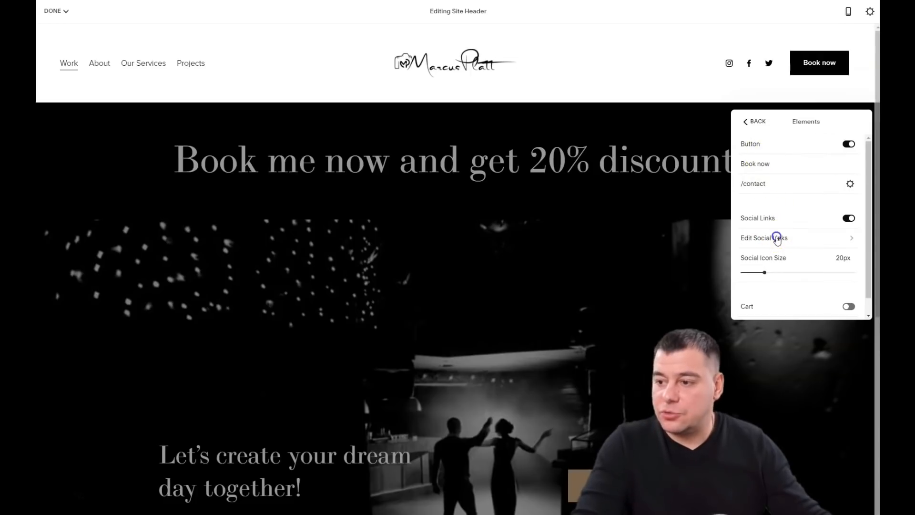
left_click(777, 238)
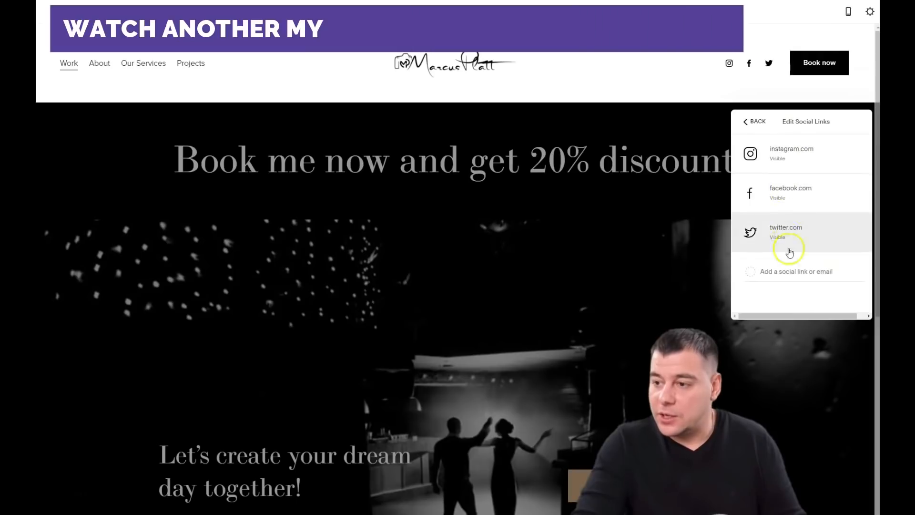
left_click(748, 125)
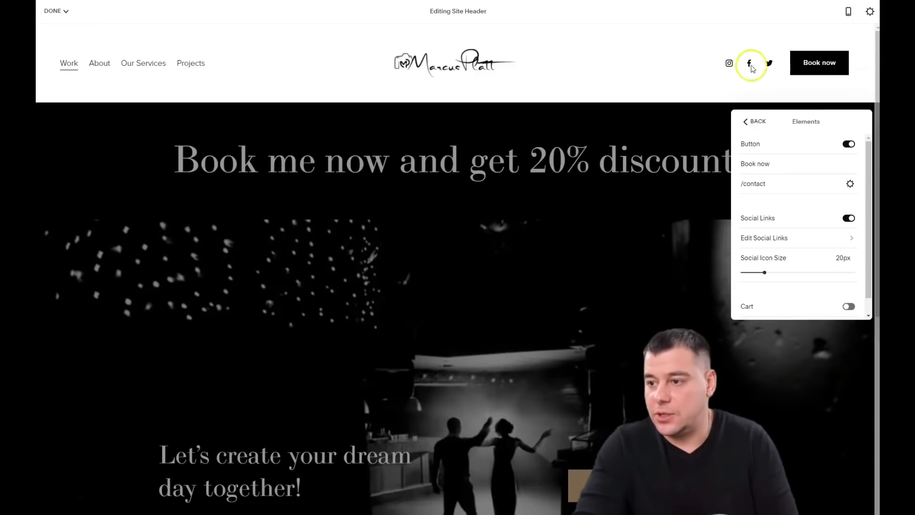
left_click(618, 210)
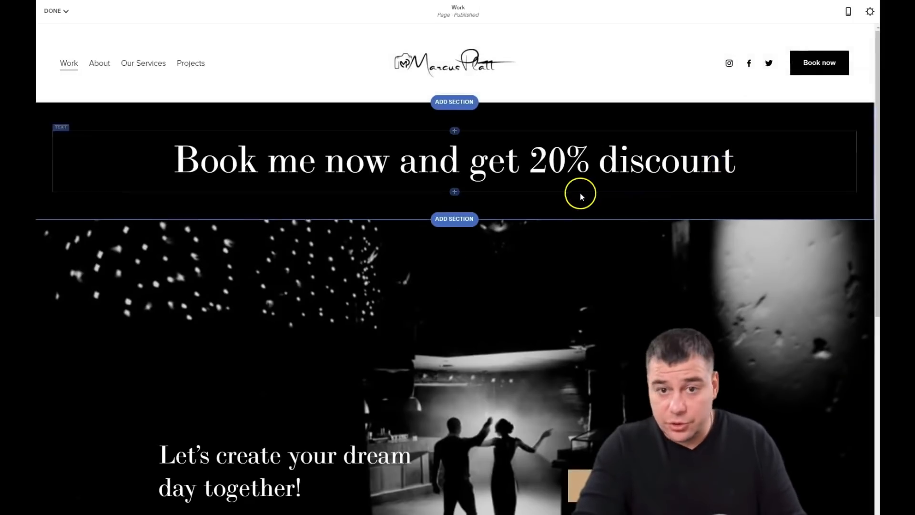
scroll(459, 262, "down", 6)
scroll(470, 262, "up", 8)
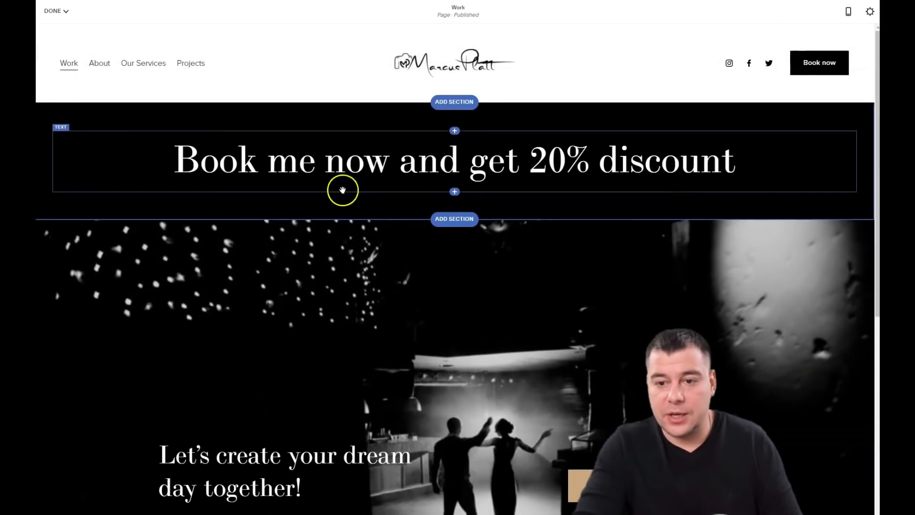
scroll(385, 244, "down", 7)
scroll(387, 246, "up", 7)
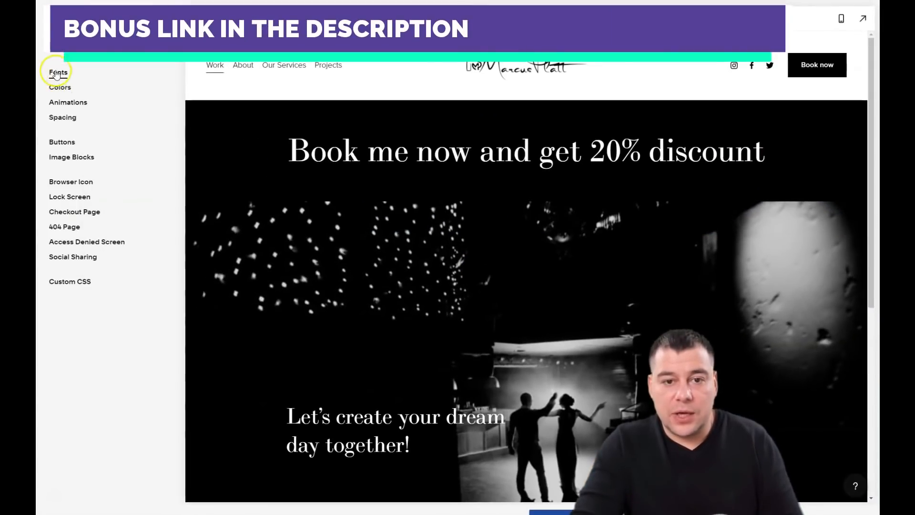
Step: Switch the site's font pack to Minerva Modern, check it across the page, save it, and return to the design options
left_click(56, 76)
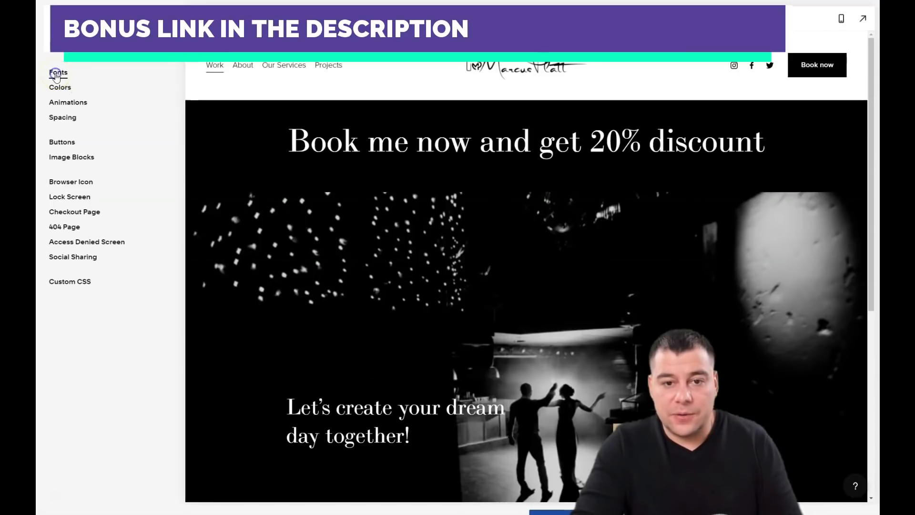
left_click(57, 75)
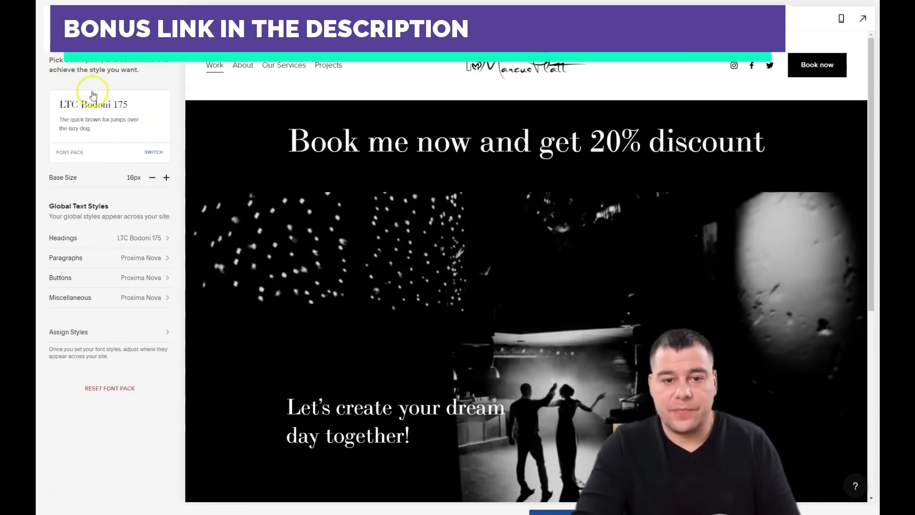
left_click(151, 153)
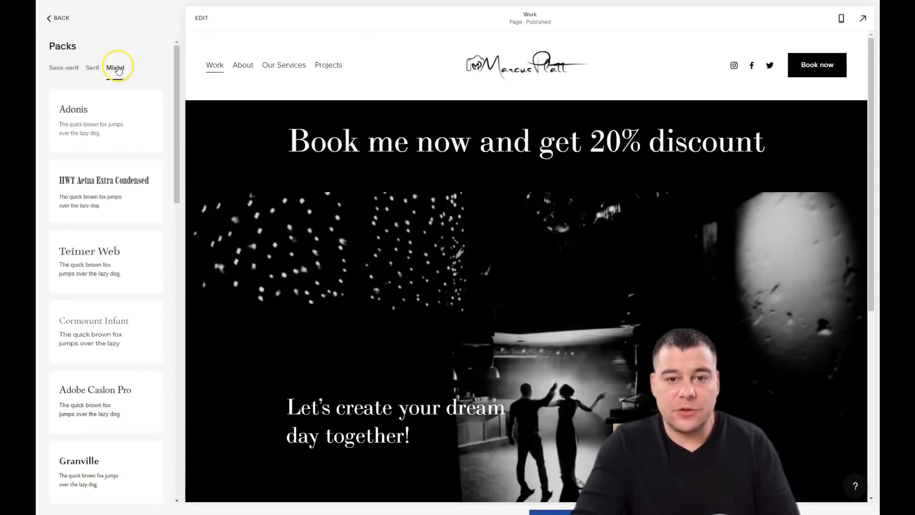
left_click(67, 73)
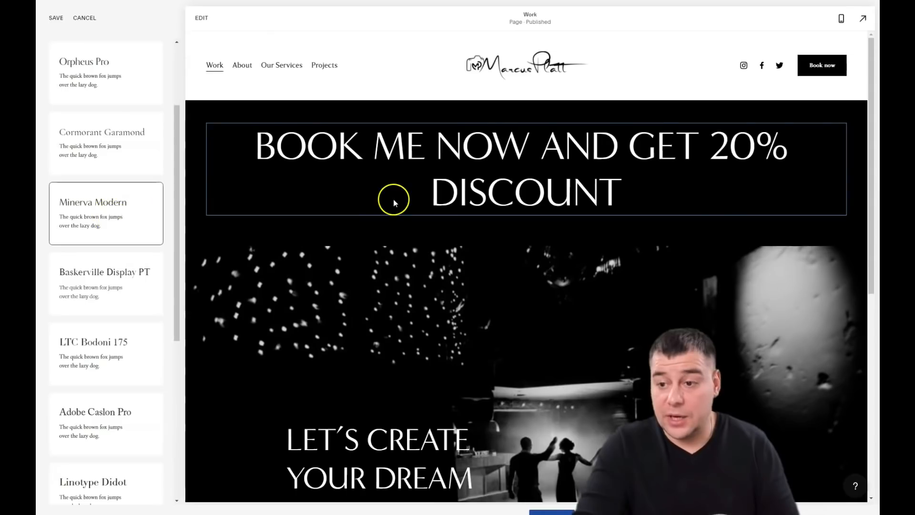
scroll(405, 205, "down", 5)
scroll(443, 212, "down", 2)
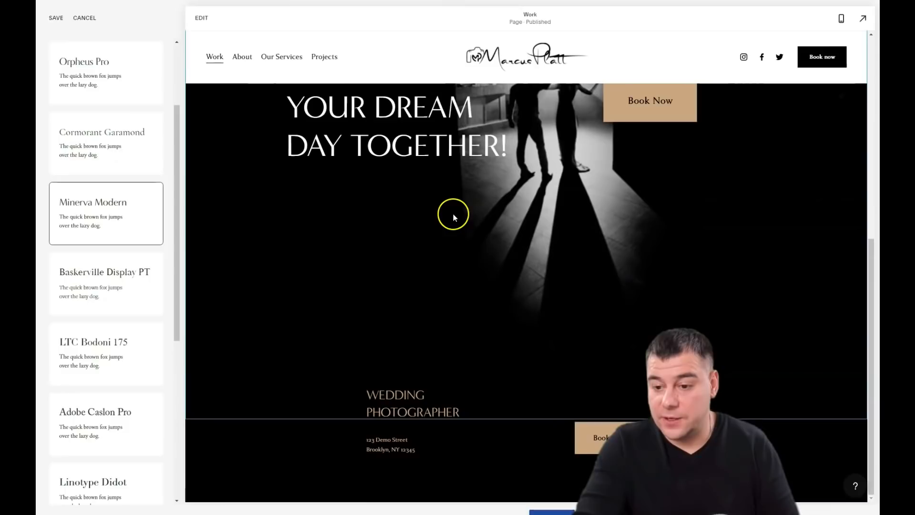
scroll(457, 256, "up", 6)
scroll(457, 255, "up", 2)
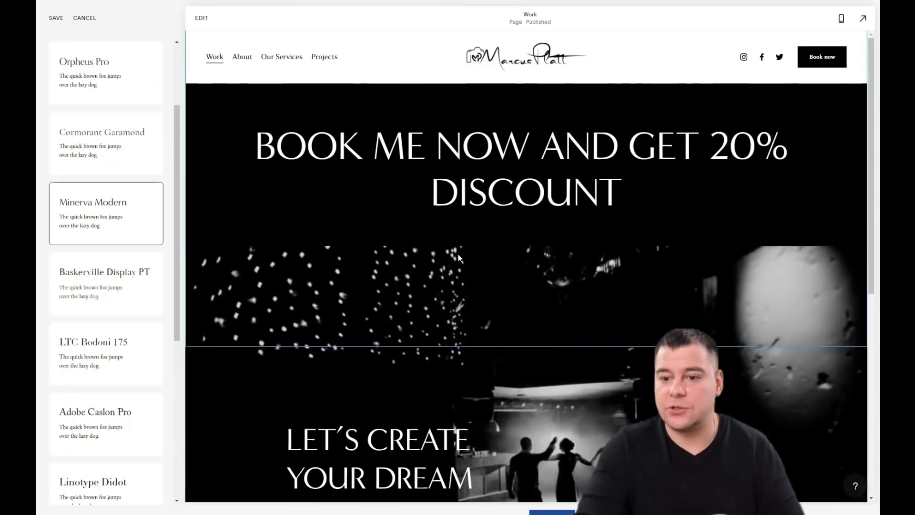
left_click(54, 18)
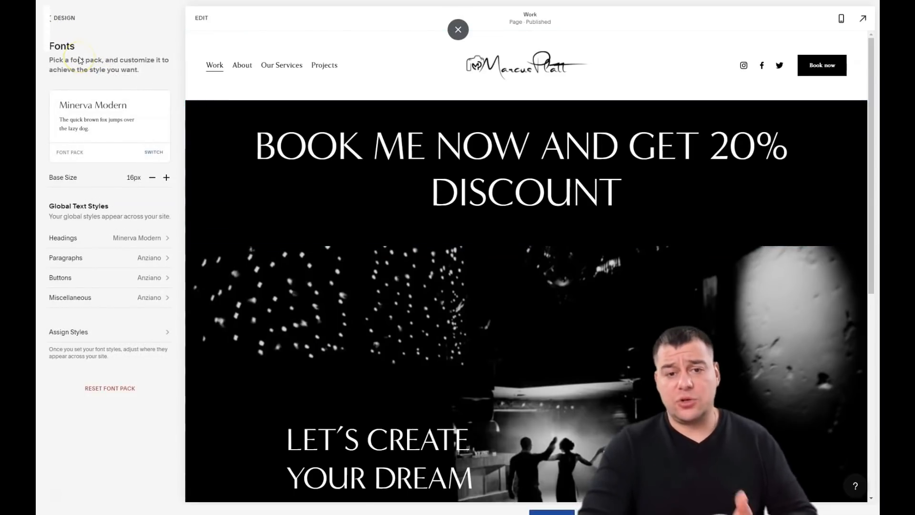
left_click(53, 18)
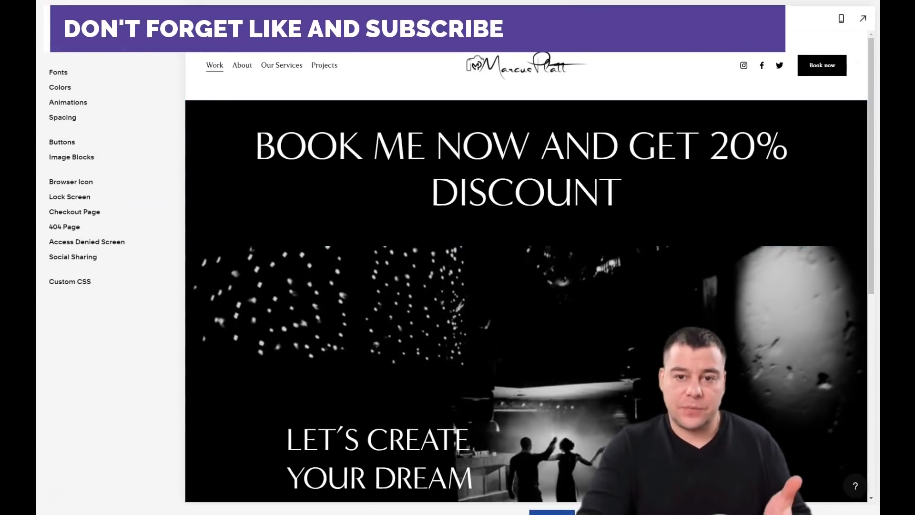